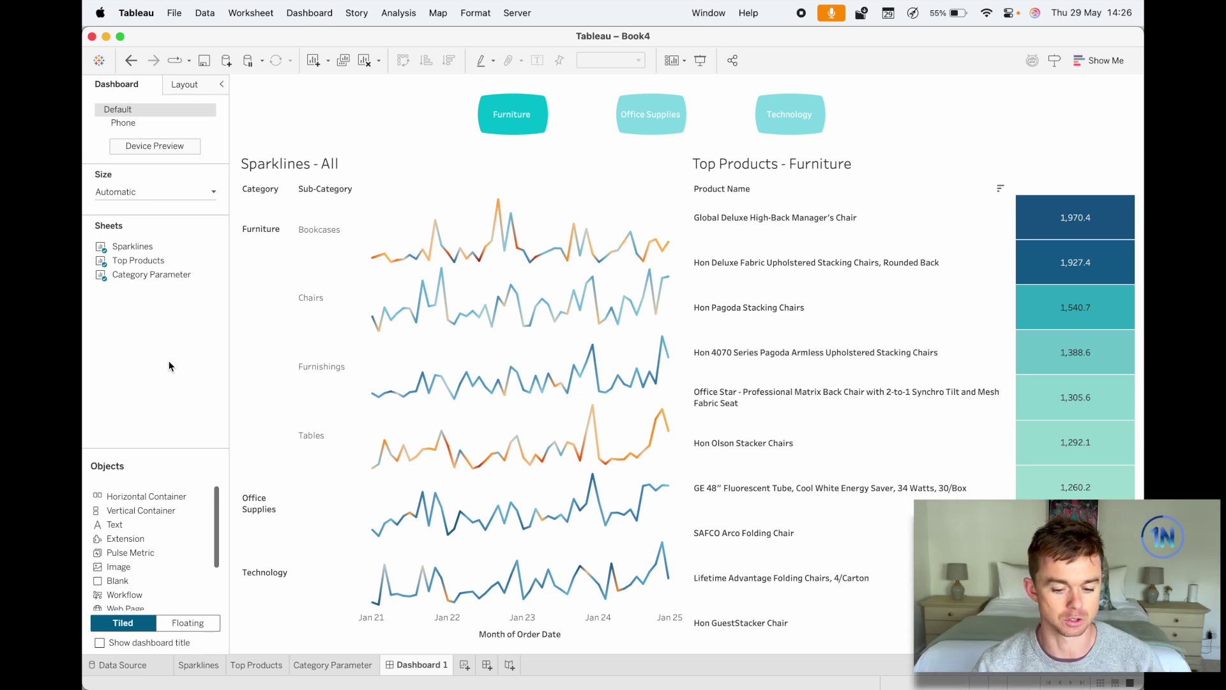
- Inspect the sparklines and Top Products sheets on Dashboard 1, then clear the selection
click(167, 360)
click(602, 402)
click(841, 362)
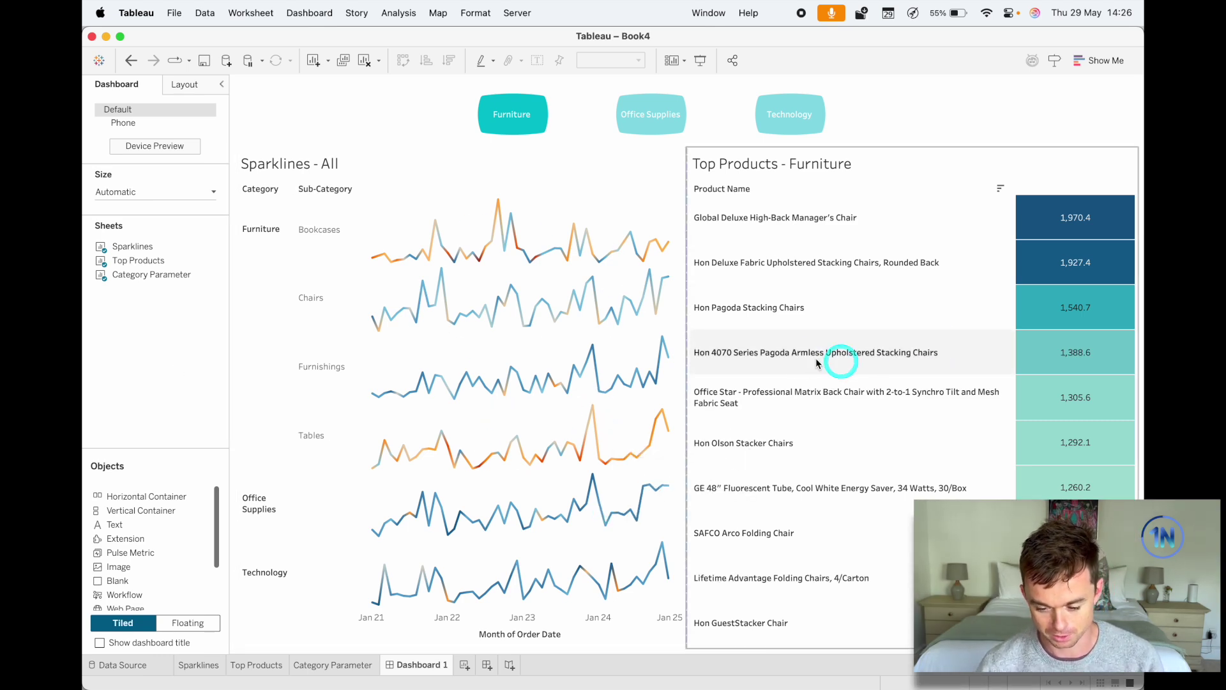
click(479, 294)
click(198, 373)
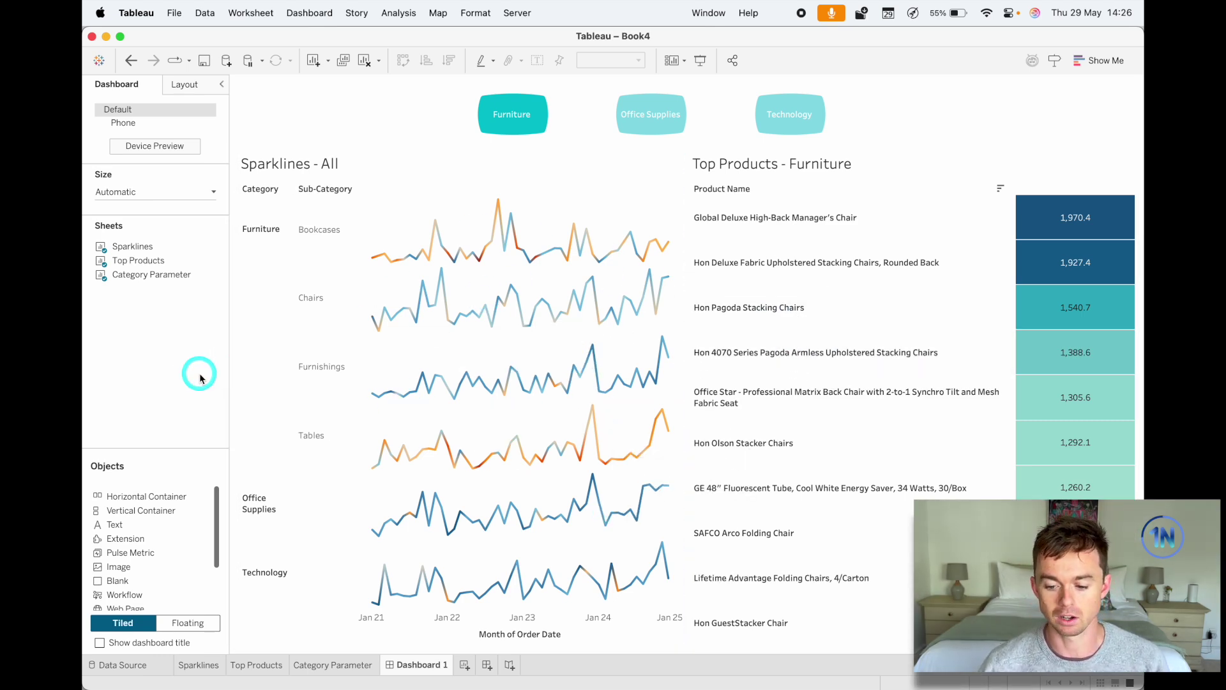
- Test the category buttons: switch to Office Supplies, Technology, then back to Furniture
click(532, 131)
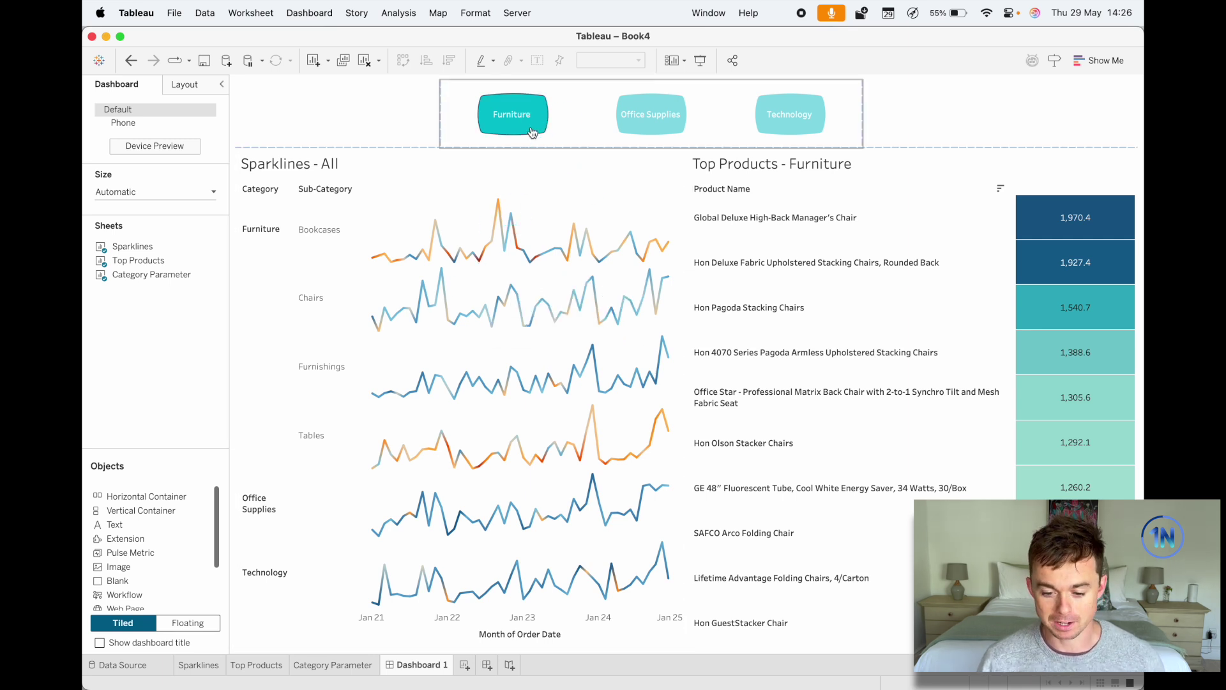
click(649, 118)
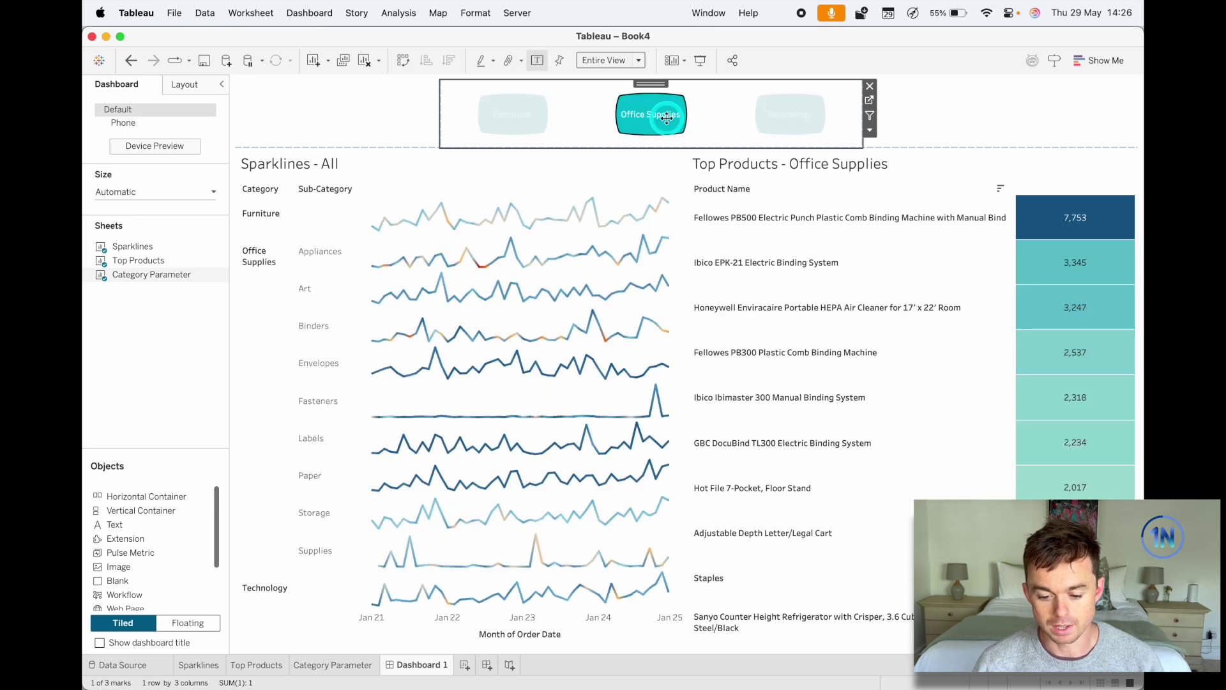
click(798, 117)
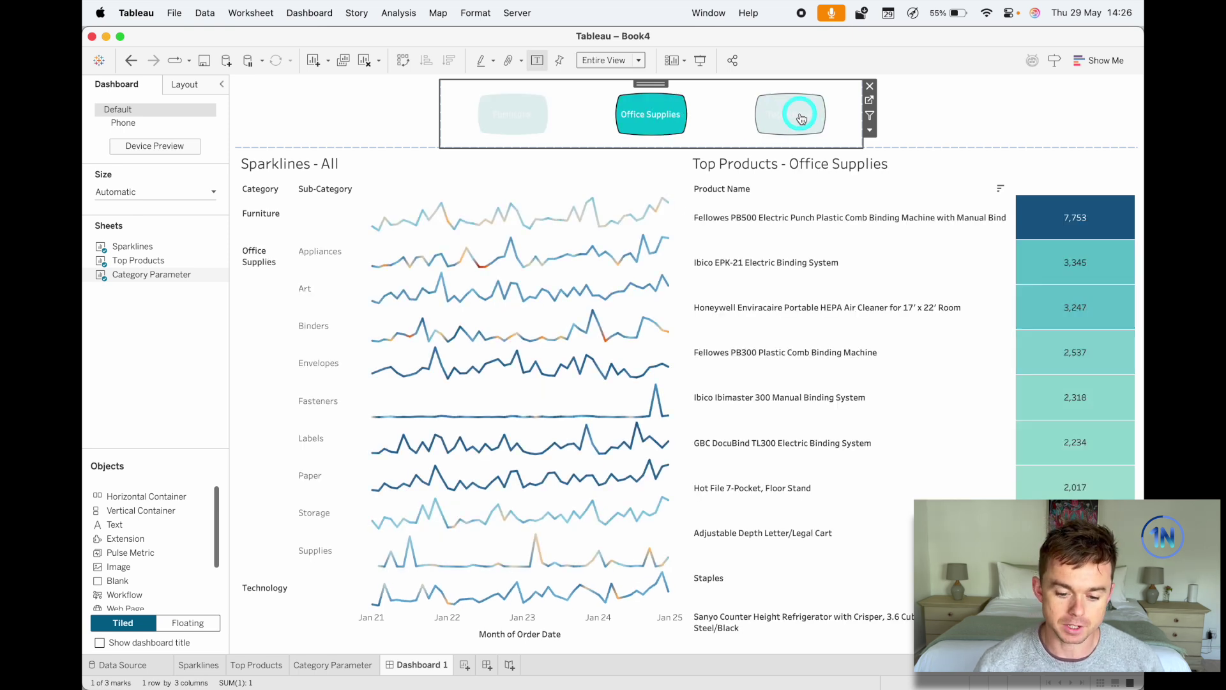
mouse_move(801, 119)
mouse_down()
mouse_move(335, 251)
mouse_move(329, 545)
mouse_up()
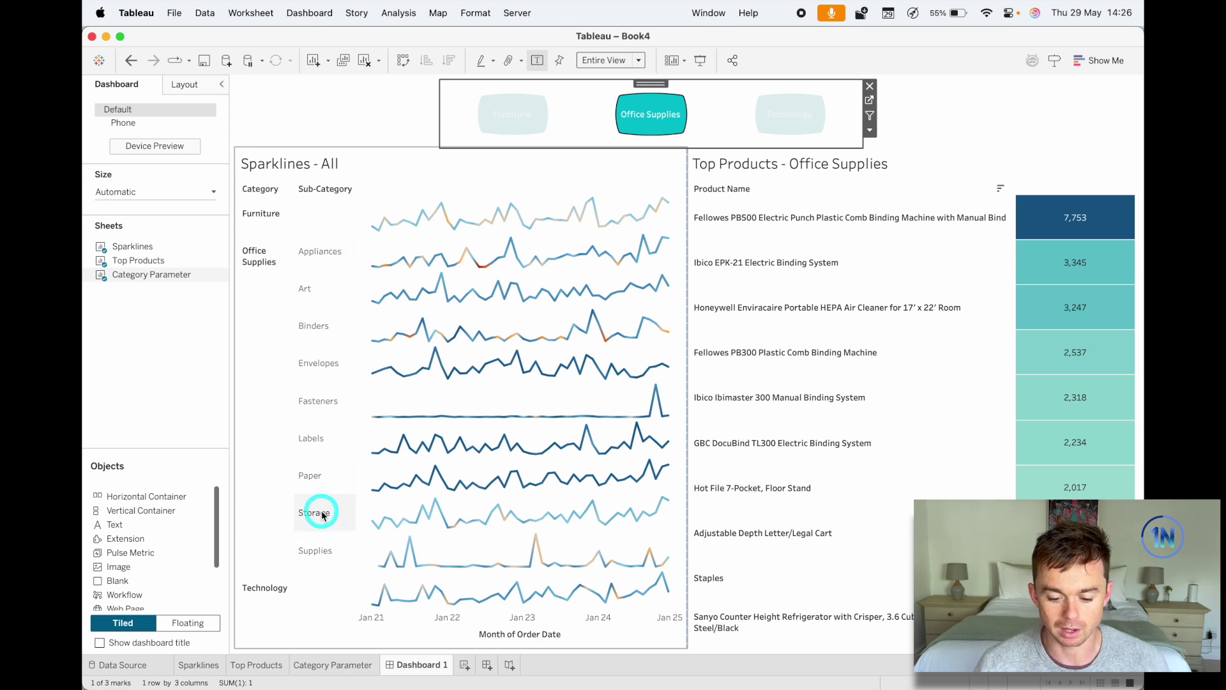
click(795, 134)
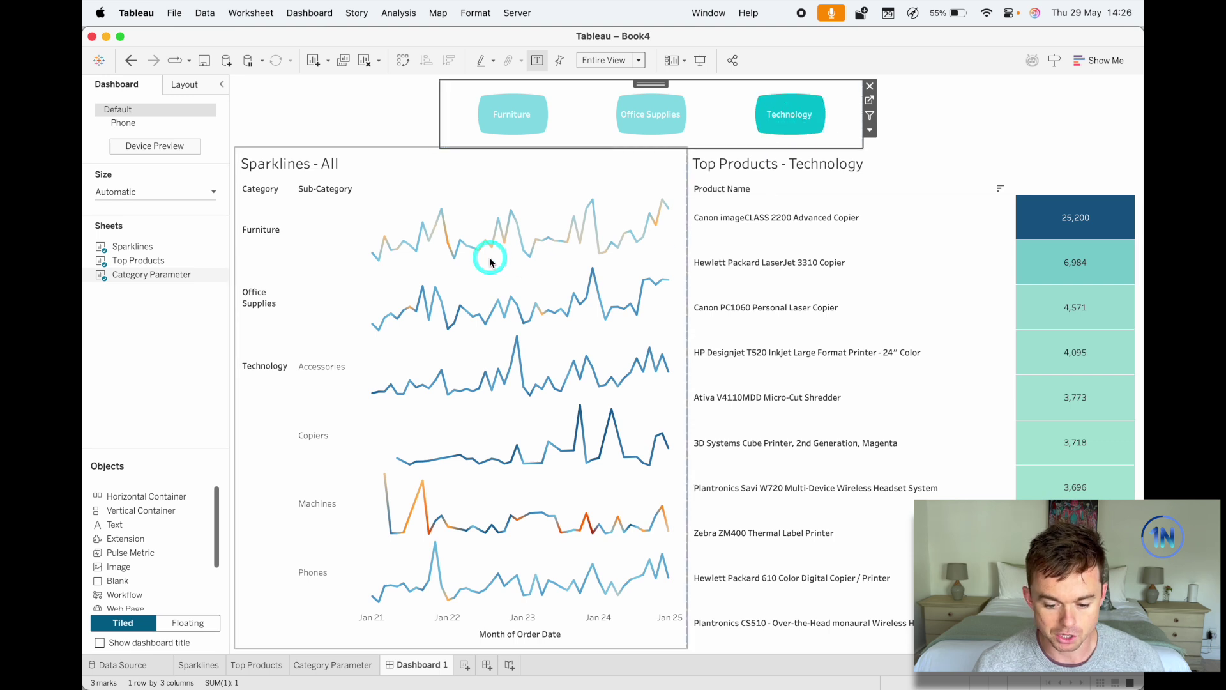
mouse_move(530, 577)
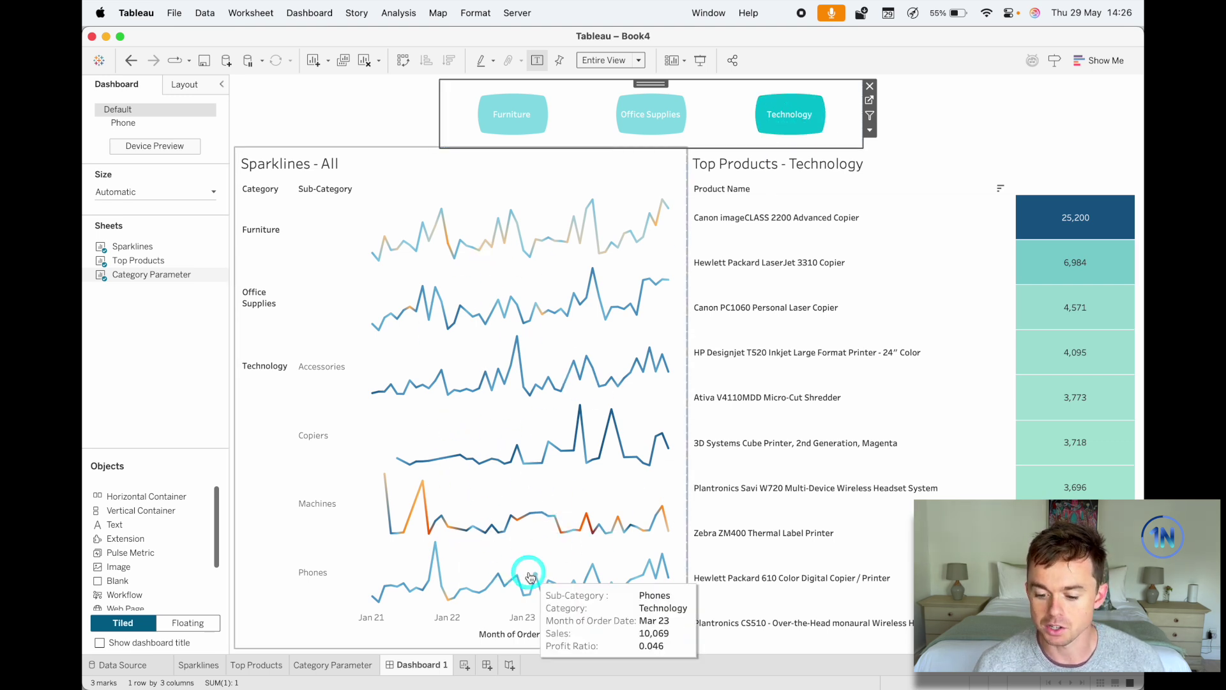
mouse_move(1030, 343)
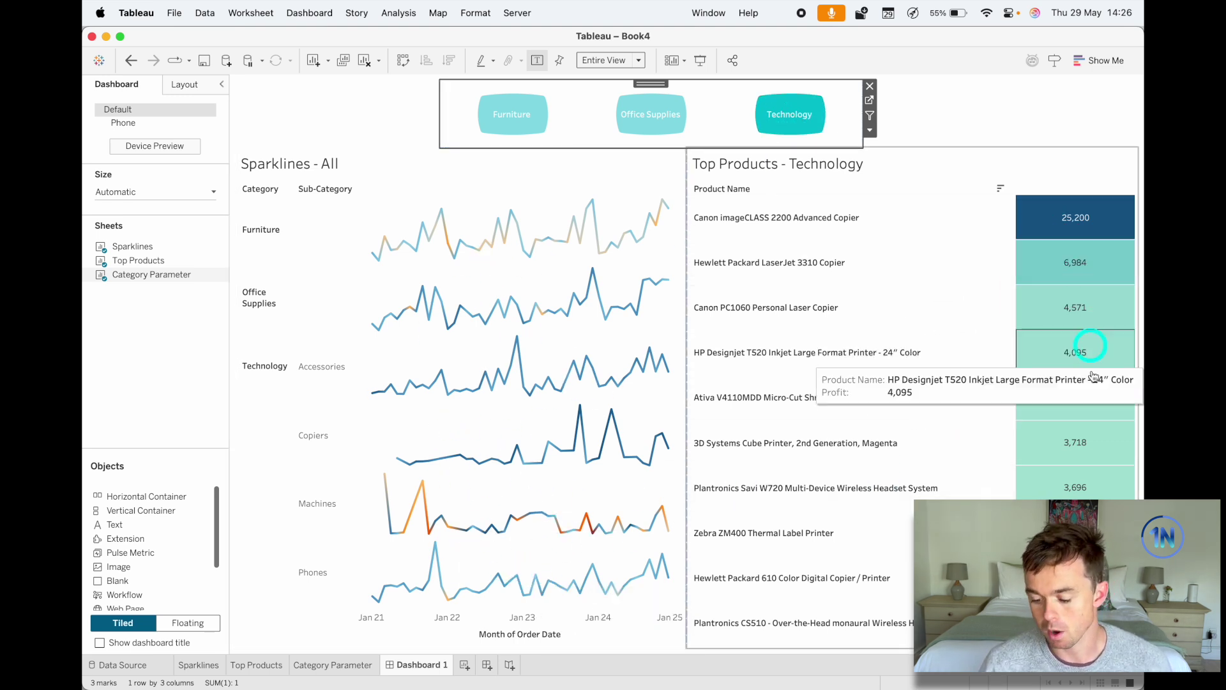
click(530, 132)
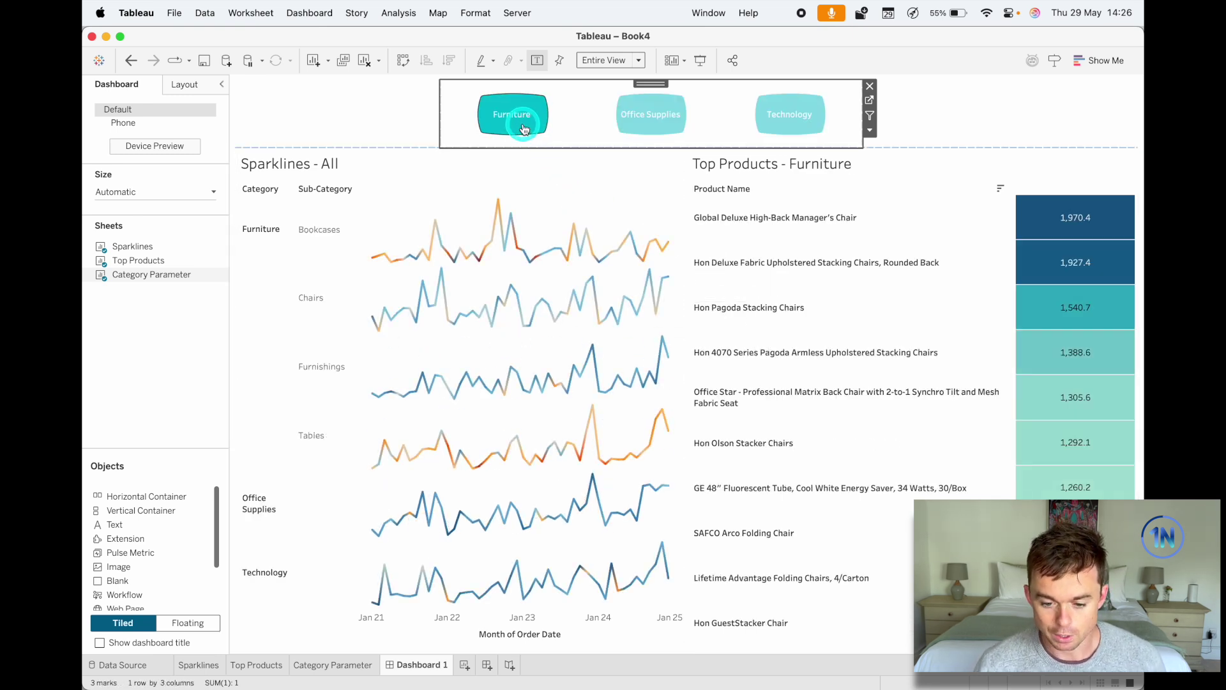
click(185, 373)
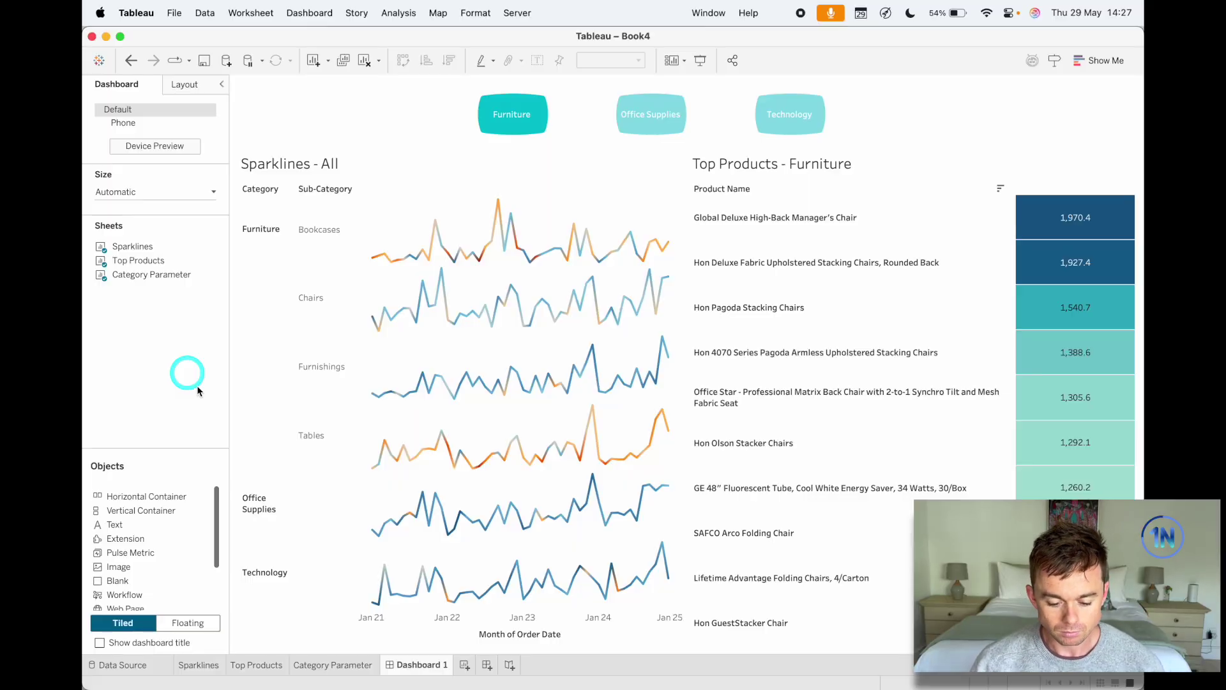
- On the Sparklines sheet, review p.Category Selection's values Furniture, Office Supplies and Technology unchanged
click(199, 665)
click(195, 618)
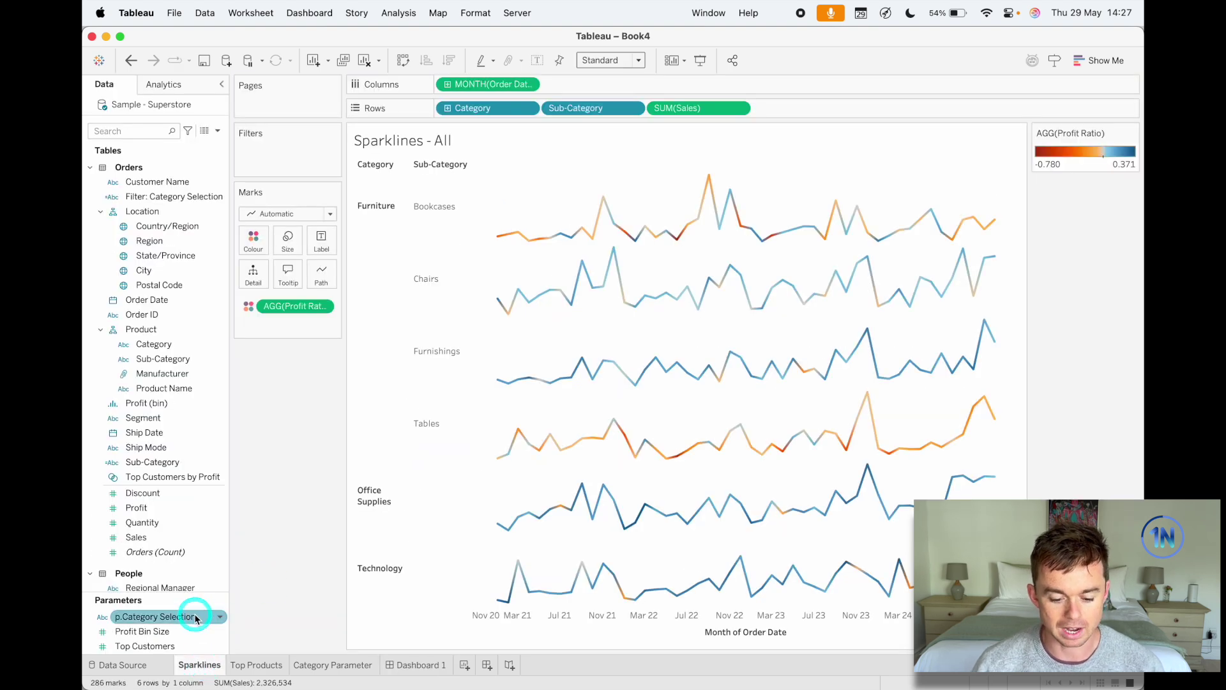
right_click(195, 617)
click(224, 431)
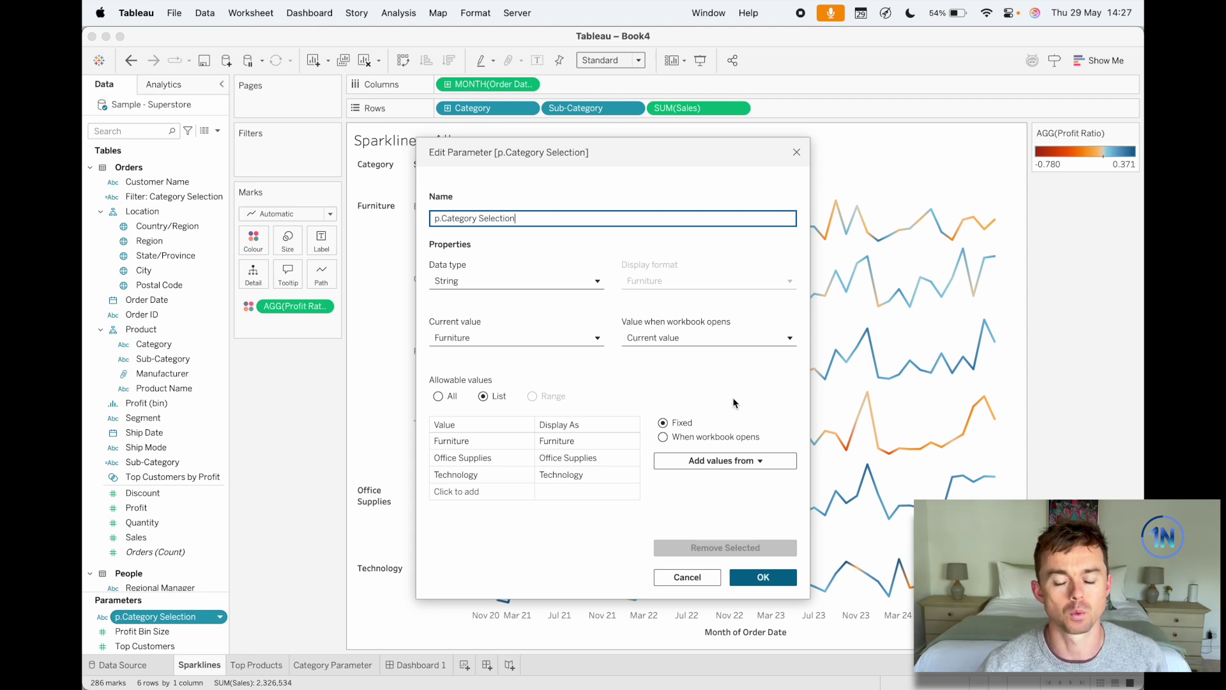
click(565, 479)
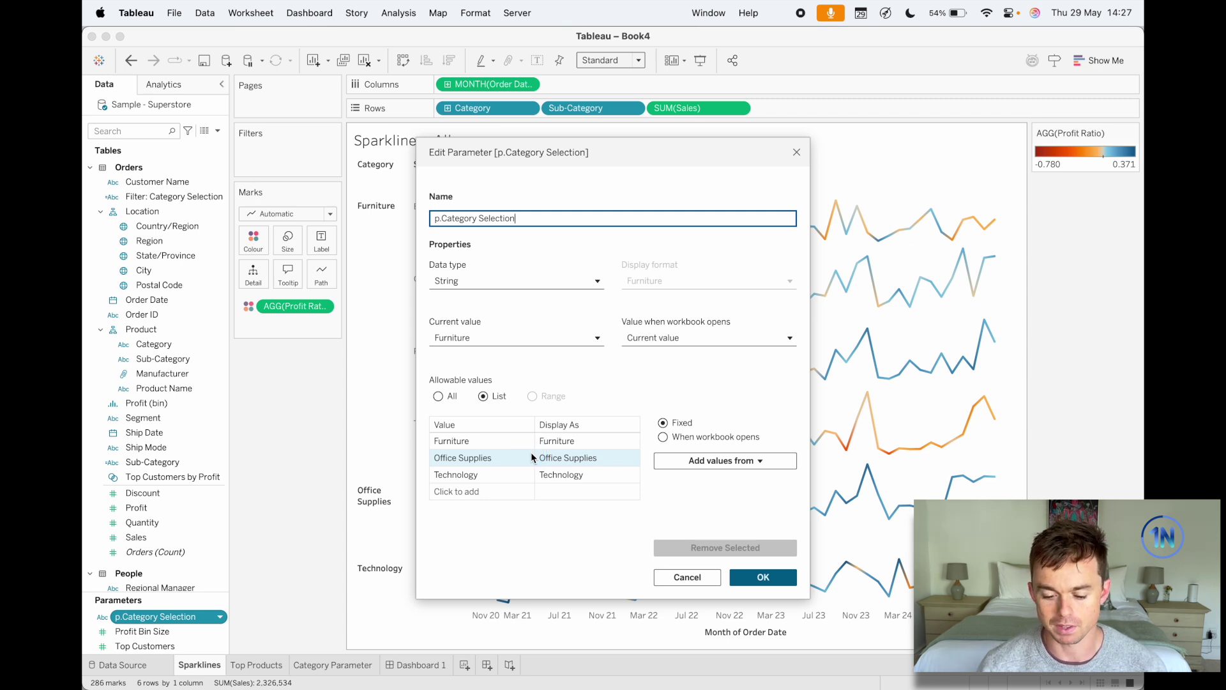
click(438, 396)
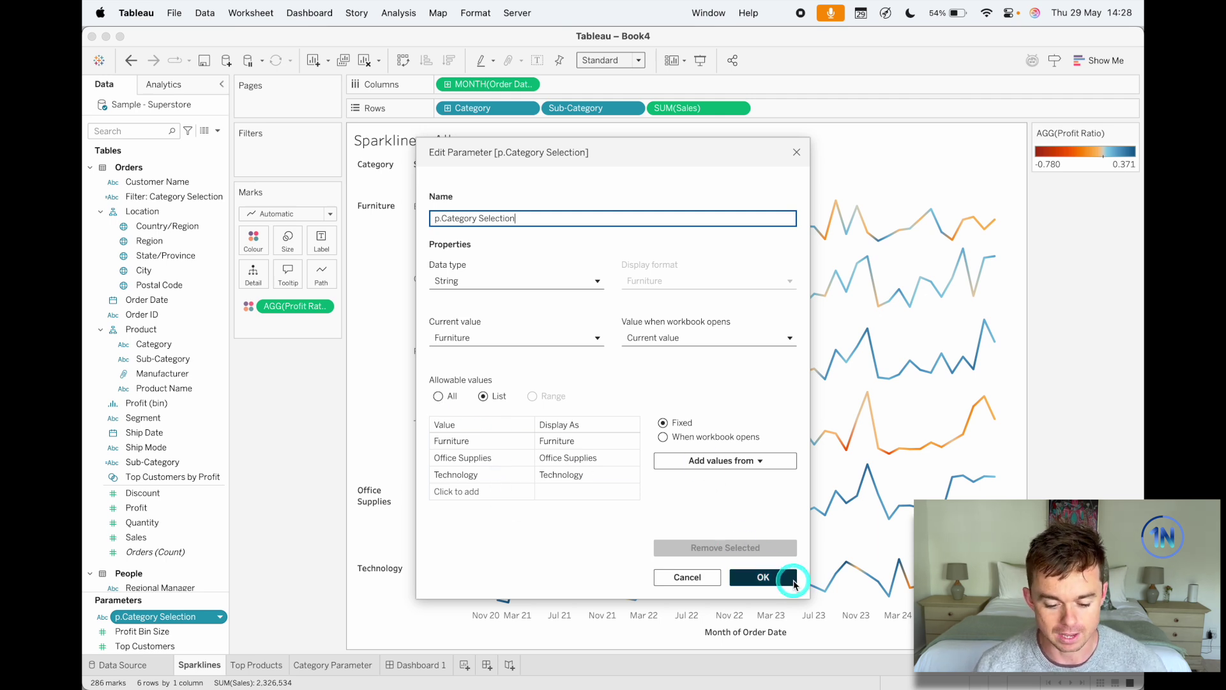
click(763, 577)
- Show p.Category Selection on Sparklines as a single-value radio list, then open Category Parameter
right_click(195, 617)
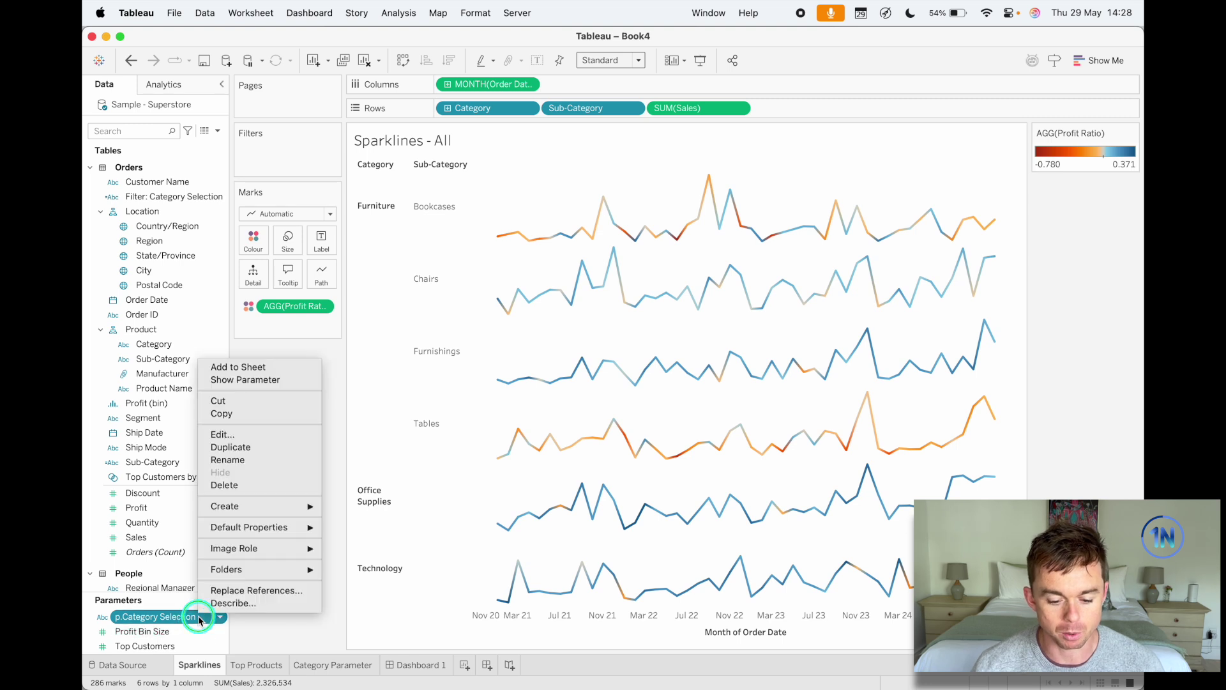
click(247, 380)
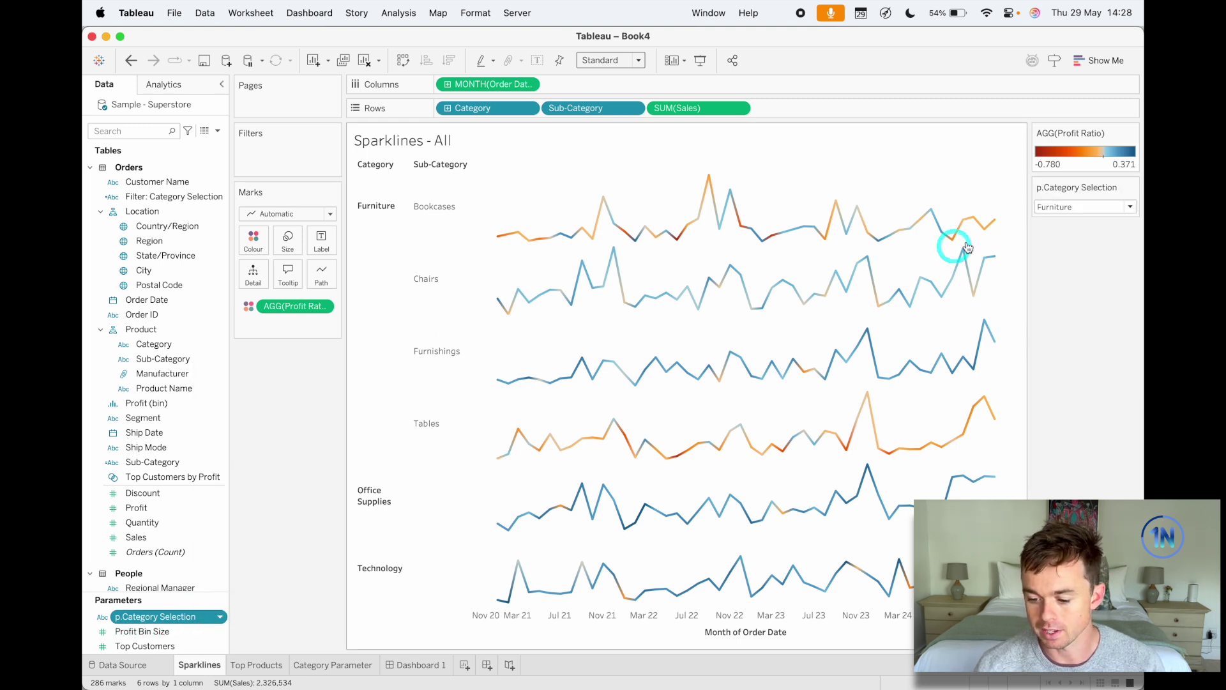
click(1133, 187)
click(1086, 247)
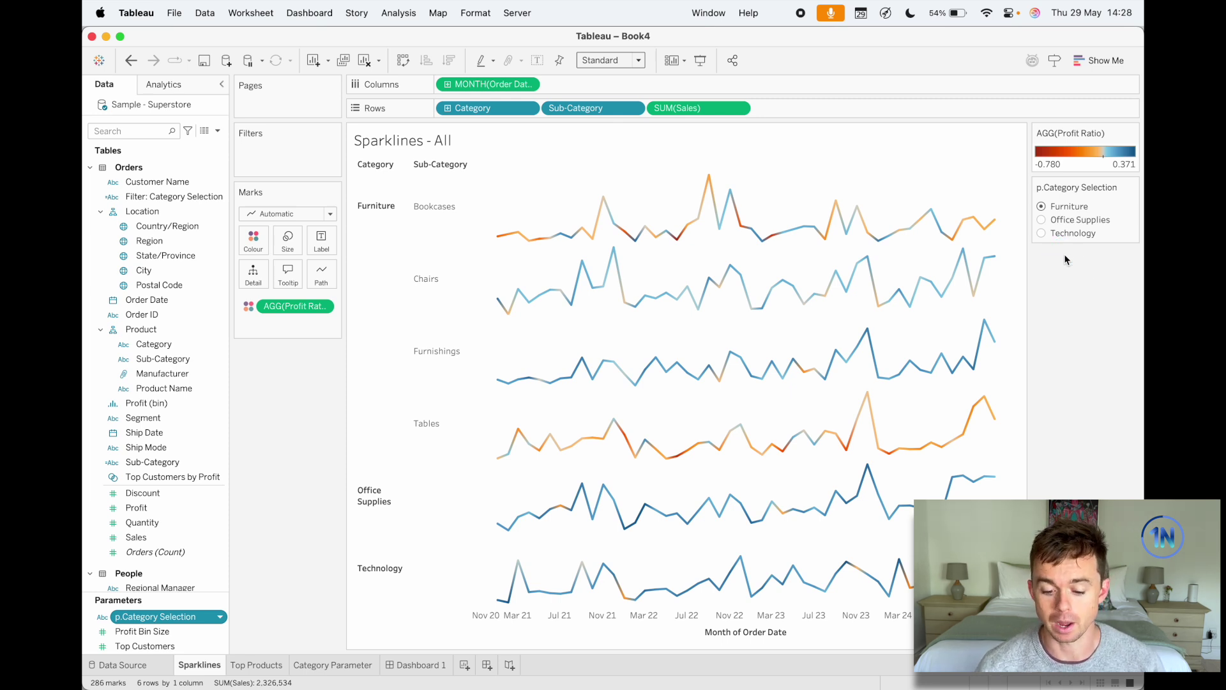
click(365, 665)
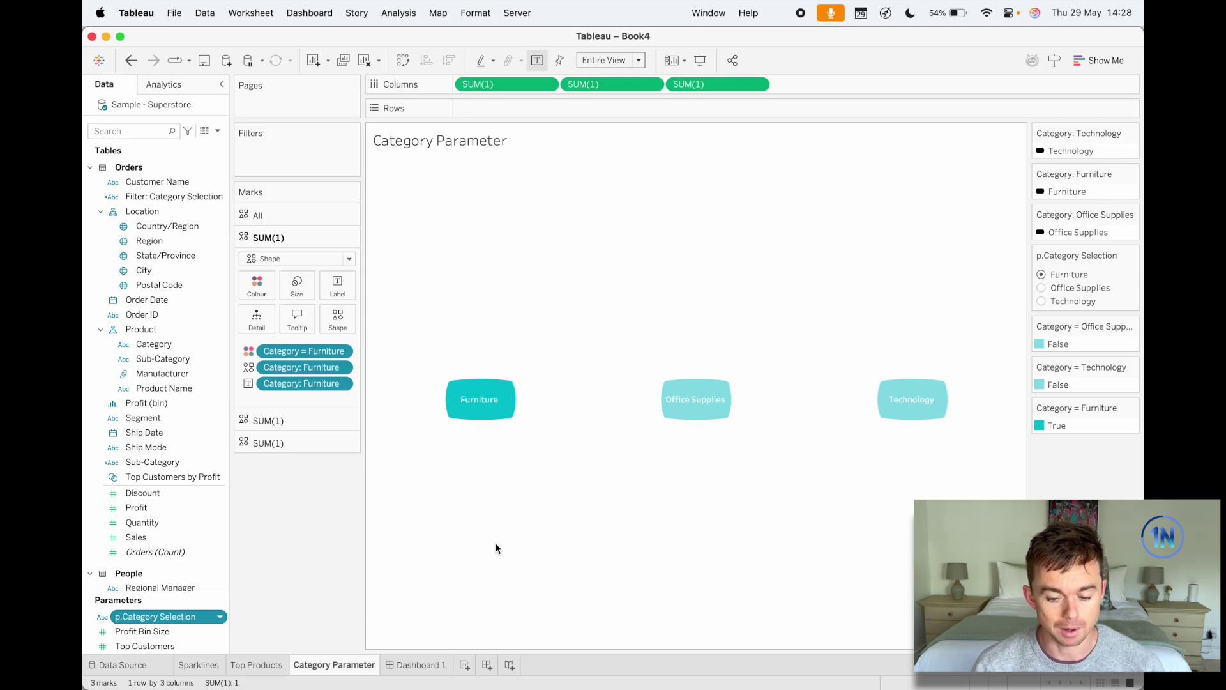
key(ctrl+Up)
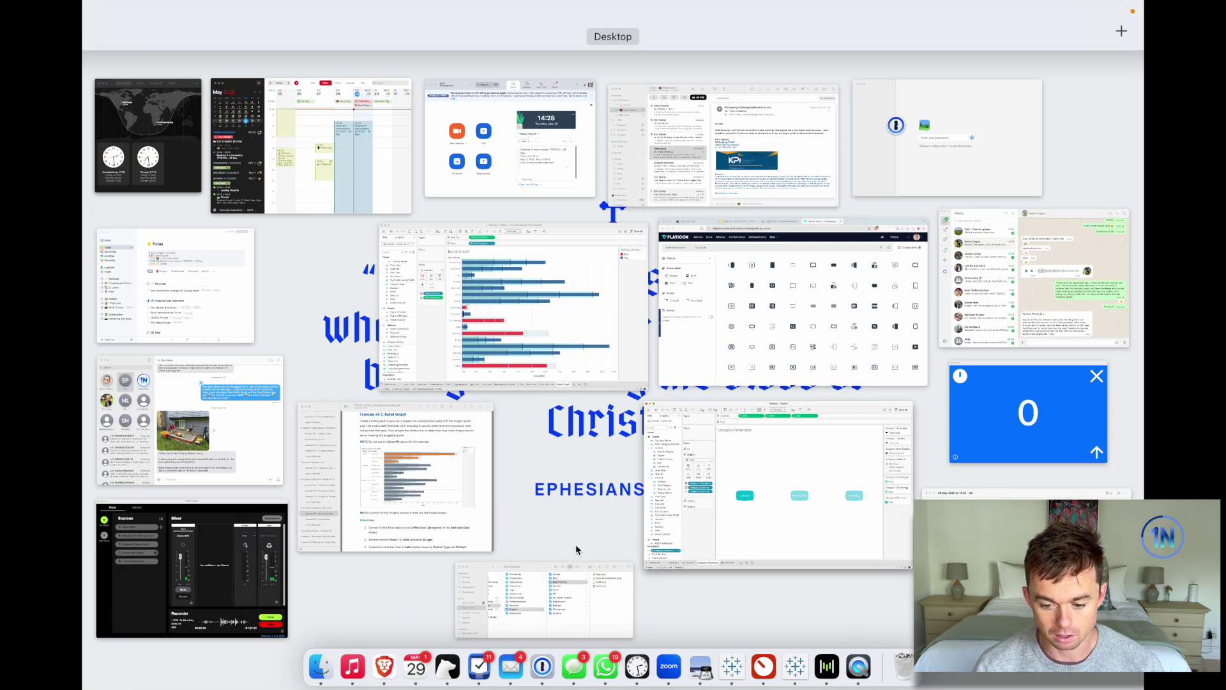
click(783, 347)
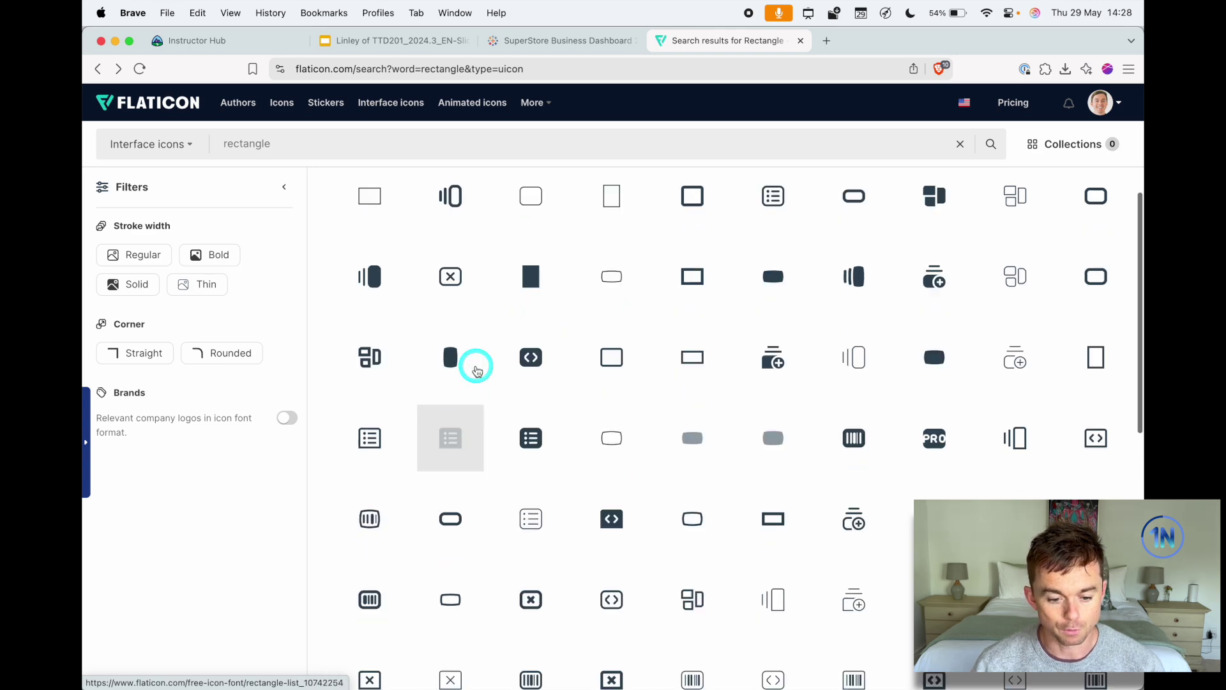
scroll(476, 369, up, 5)
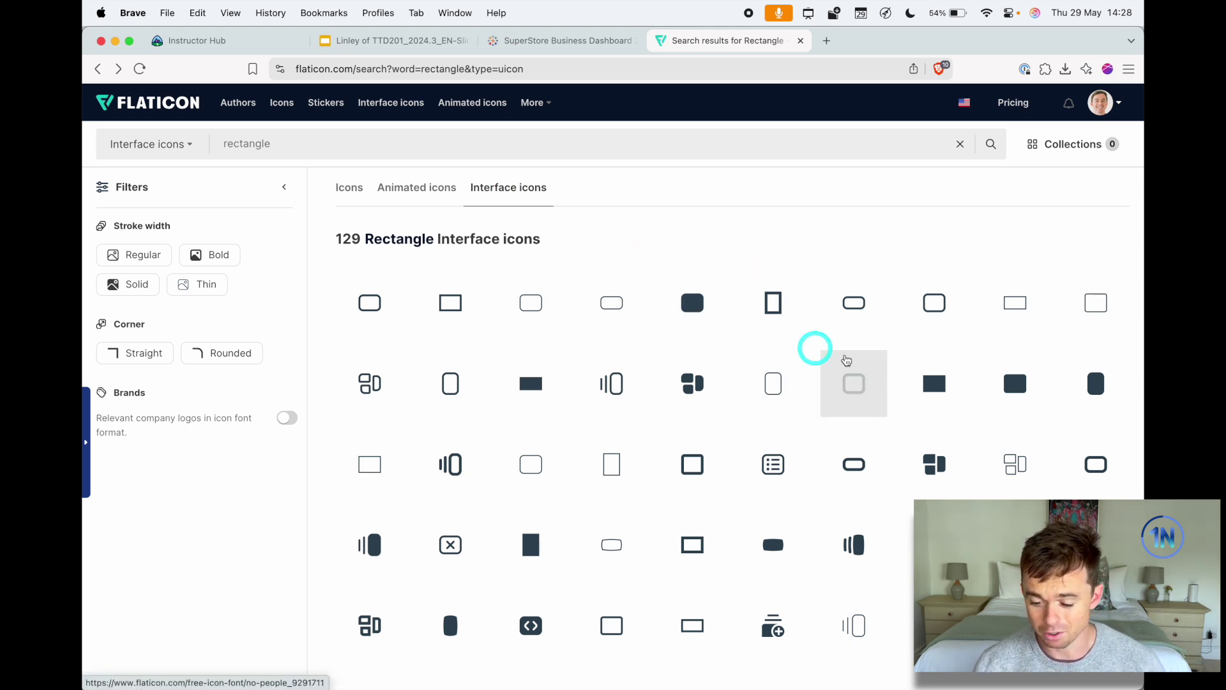
scroll(938, 379, down, 1)
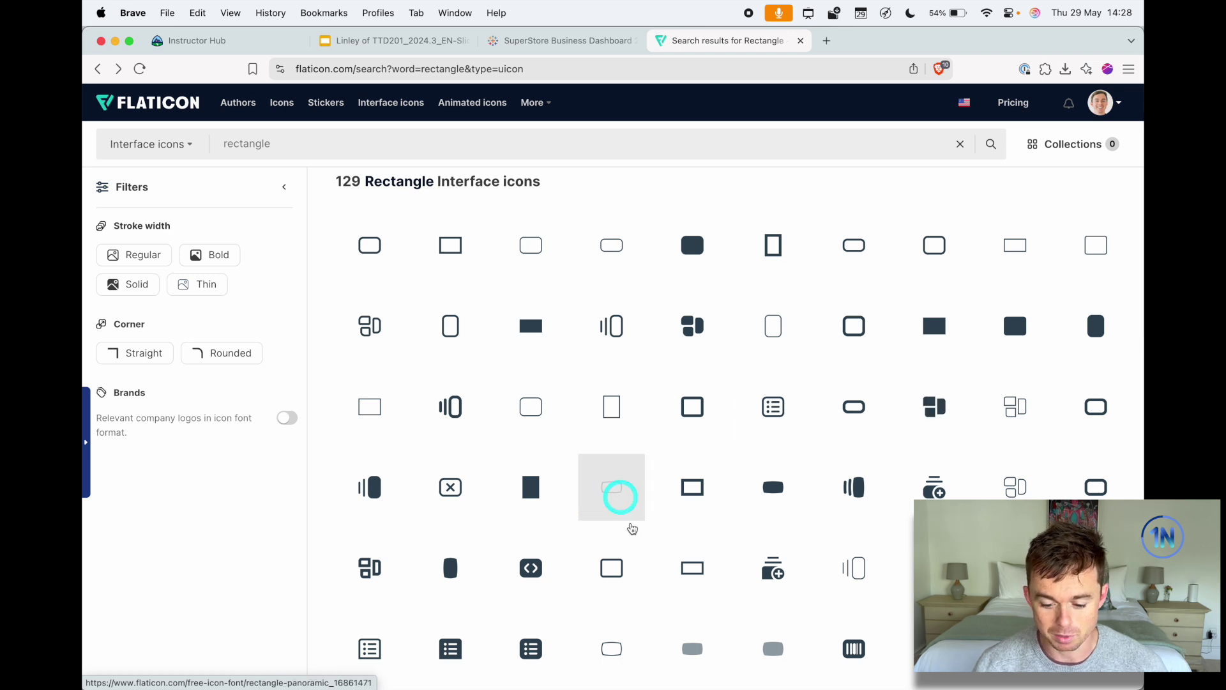
scroll(714, 557, down, 3)
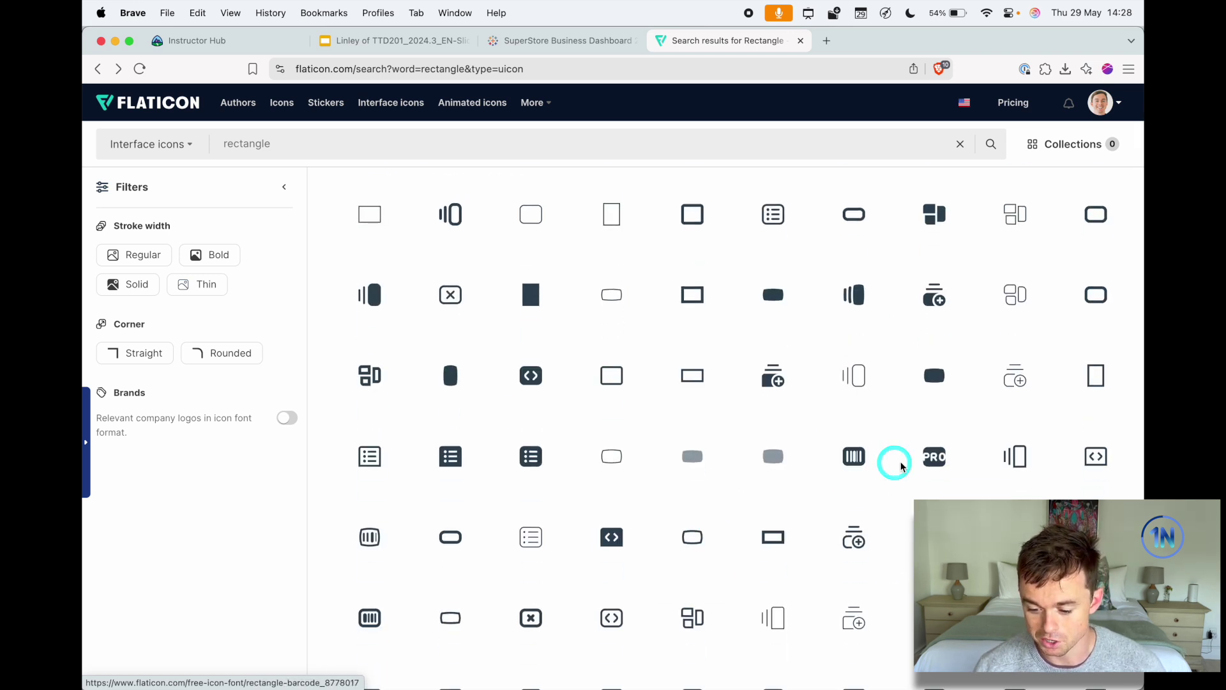
scroll(717, 403, down, 2)
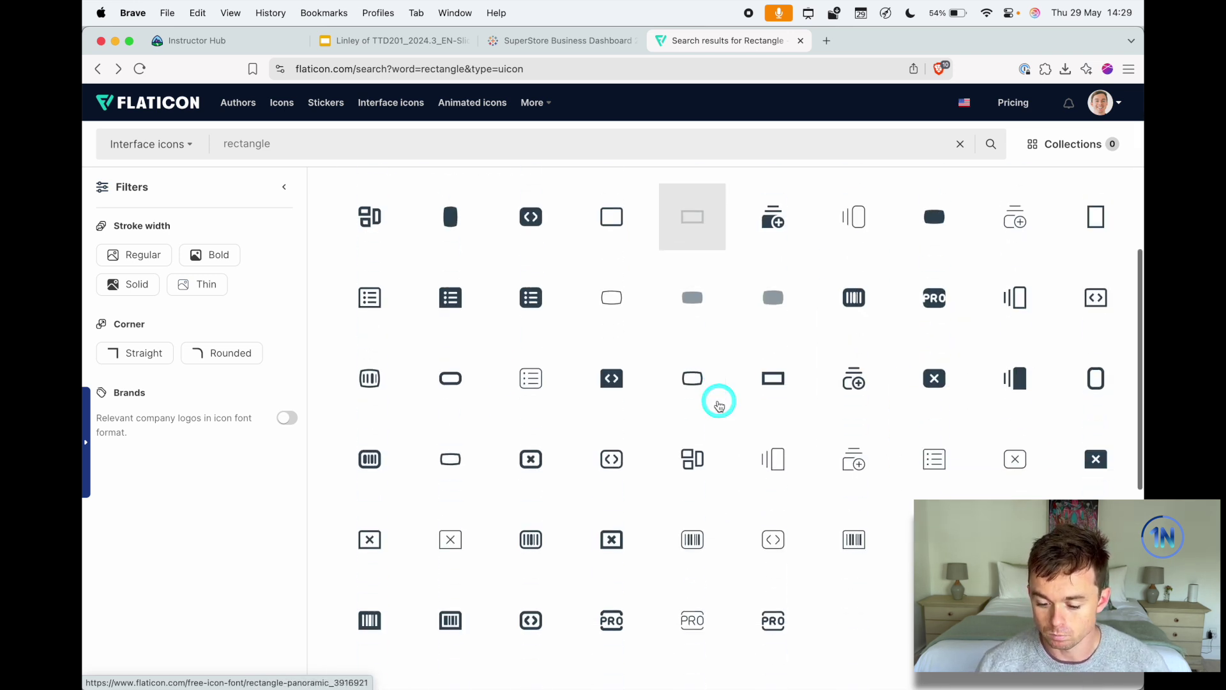
scroll(720, 406, up, 5)
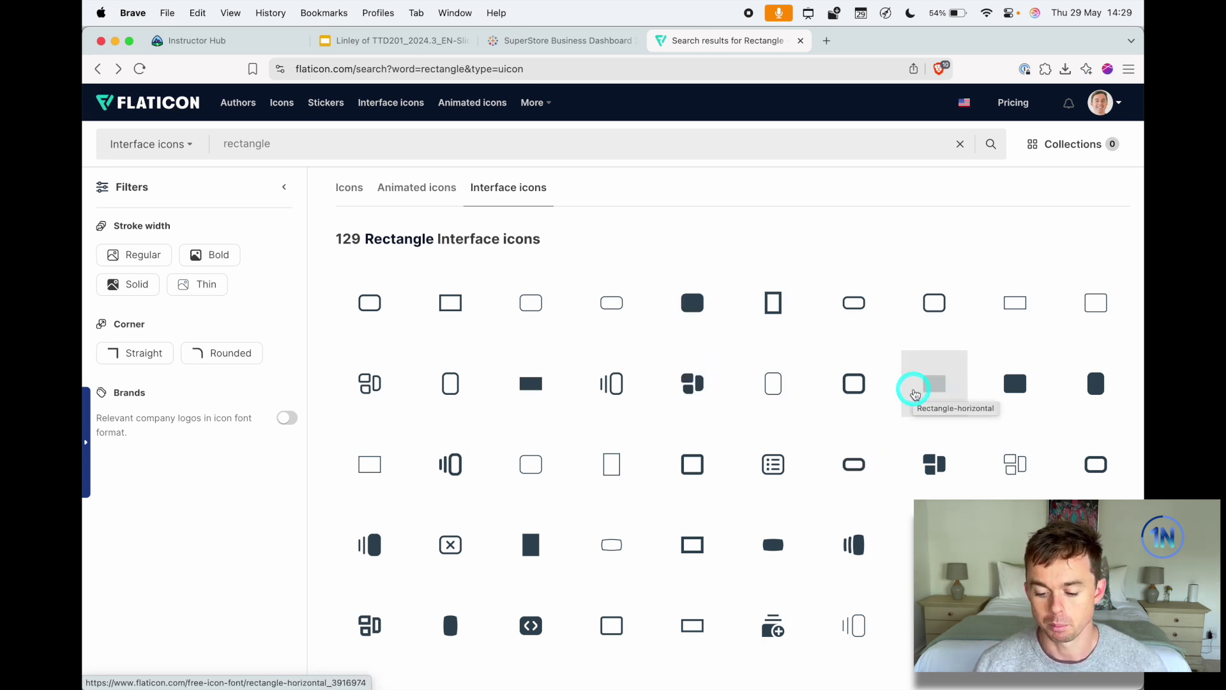
click(792, 668)
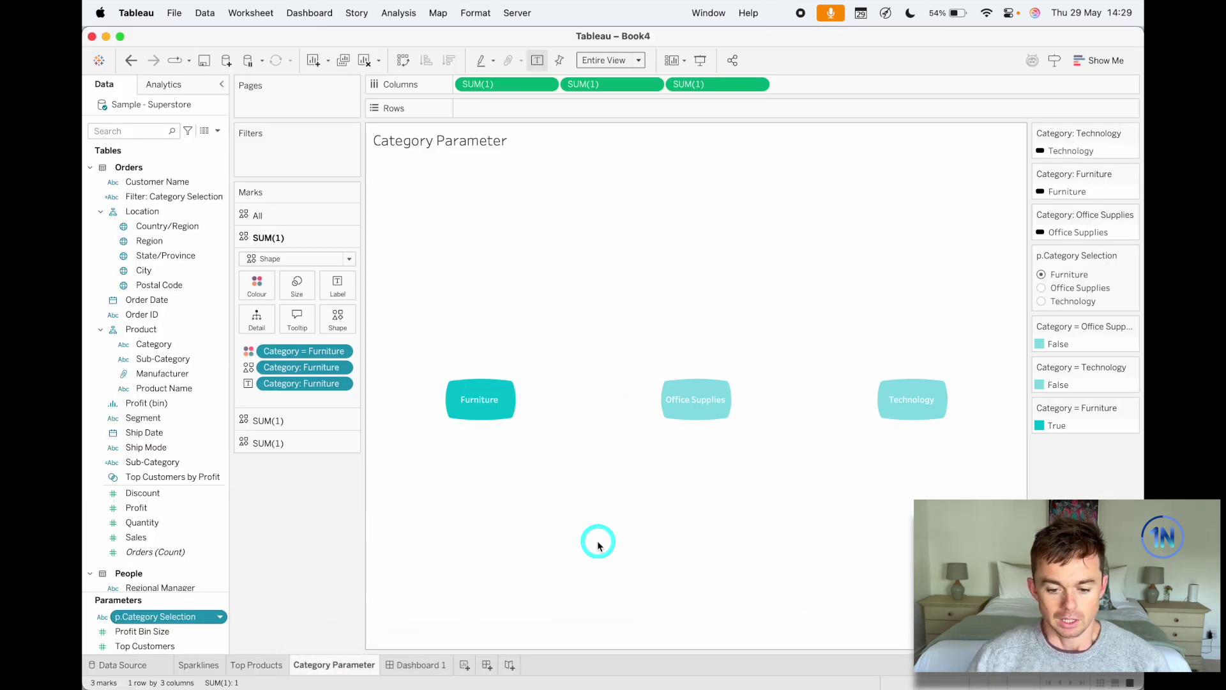
click(458, 664)
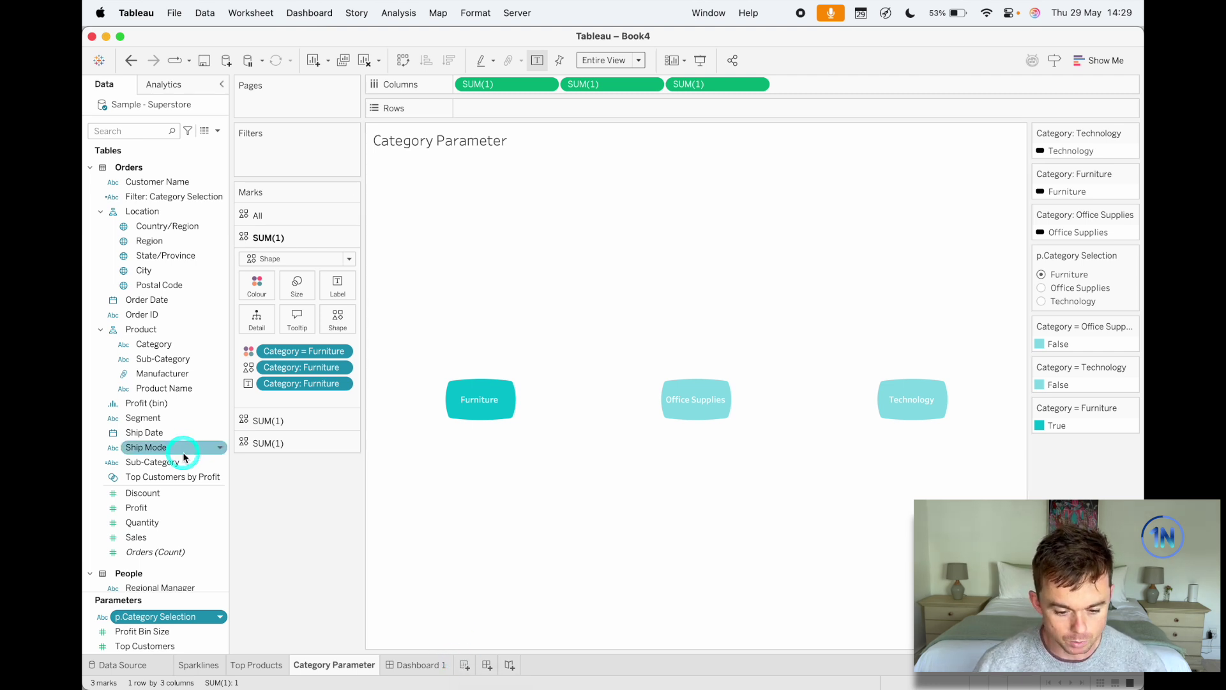
click(165, 409)
click(183, 354)
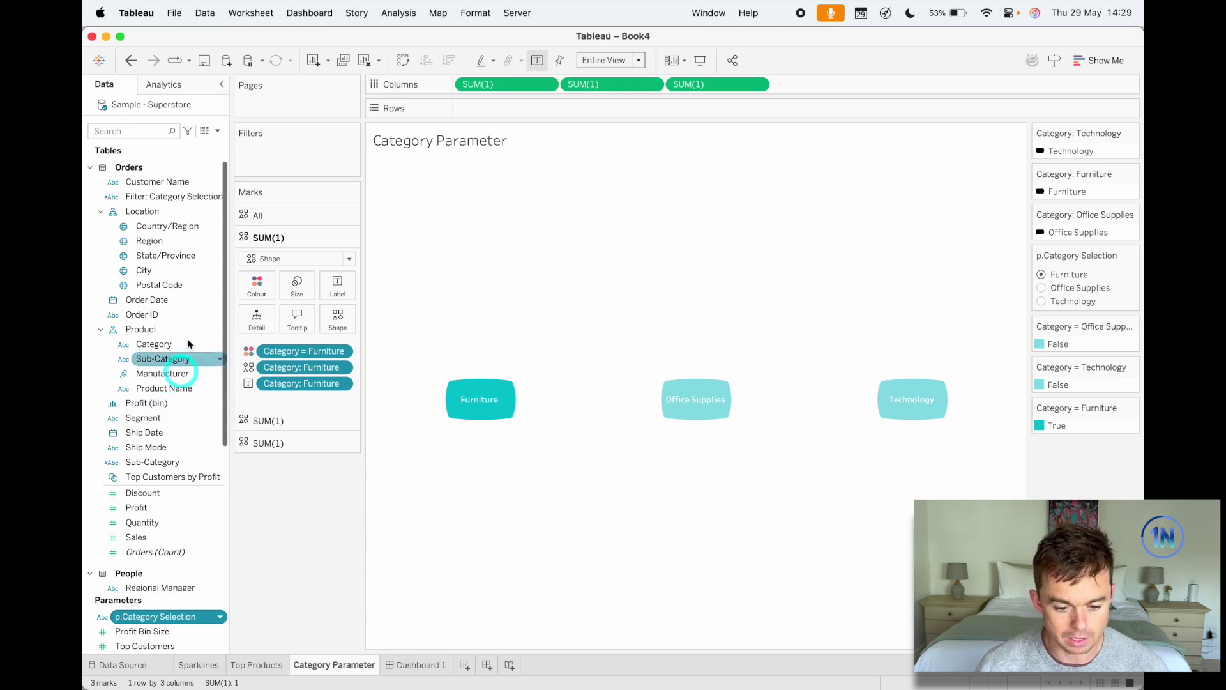
click(181, 209)
click(177, 295)
click(170, 403)
scroll(170, 402, down, 10)
click(170, 404)
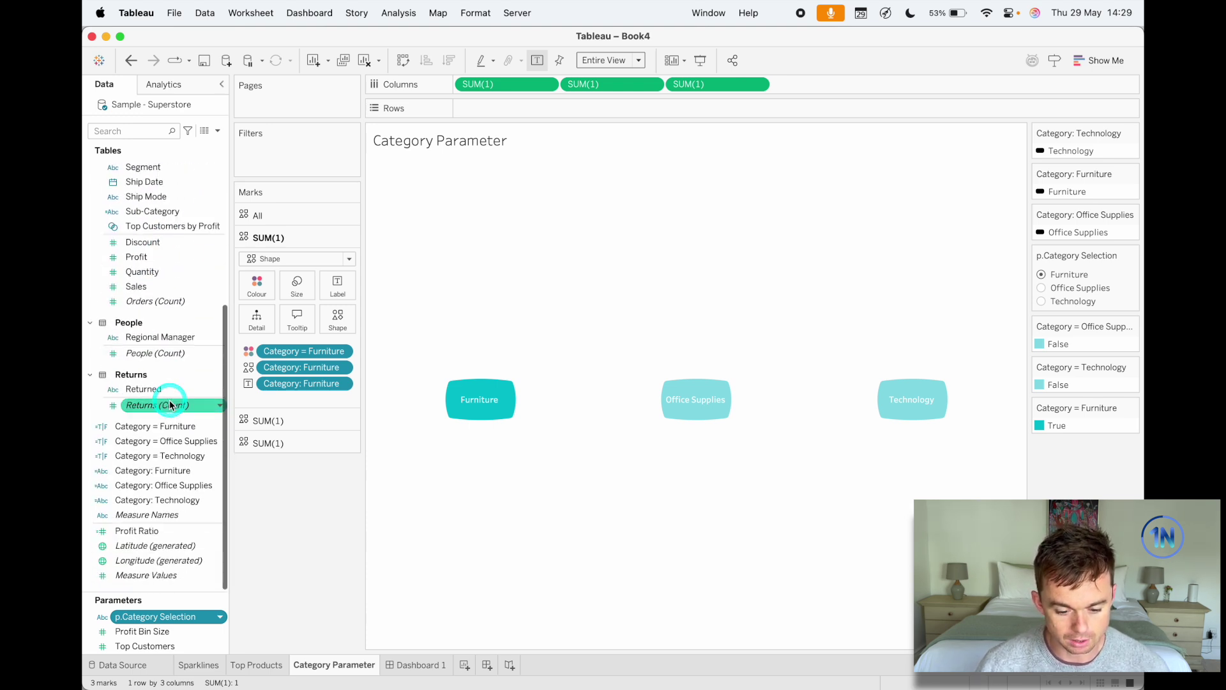
click(182, 428)
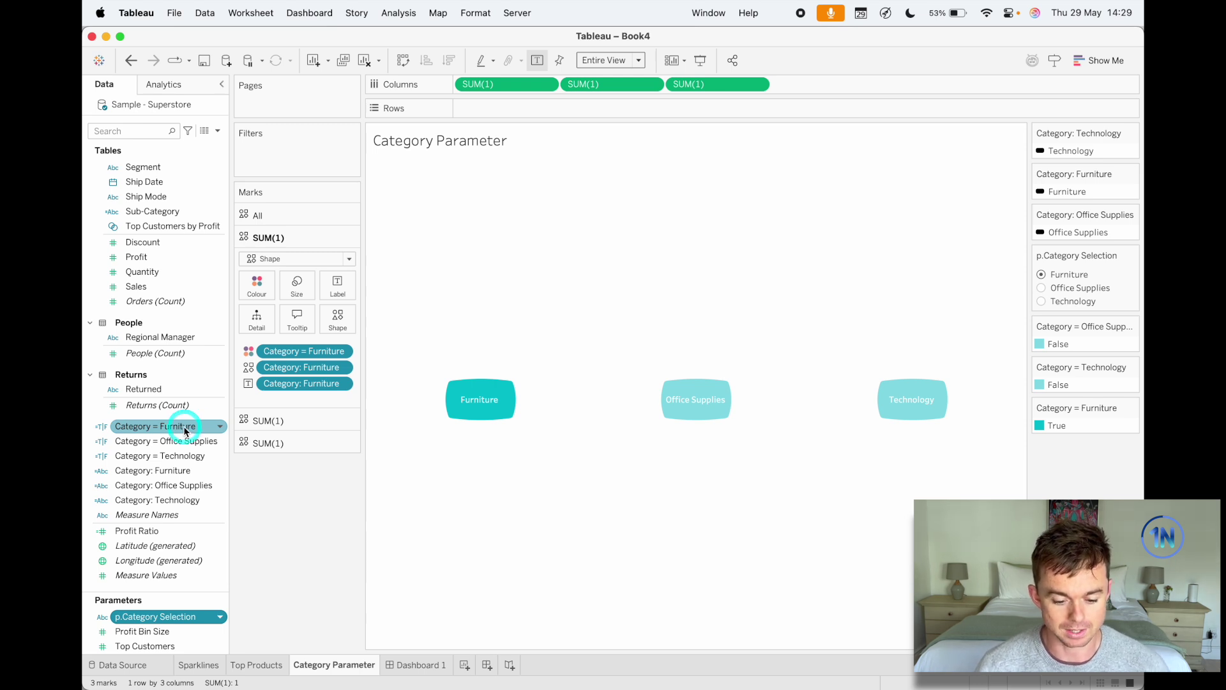
right_click(184, 432)
click(181, 471)
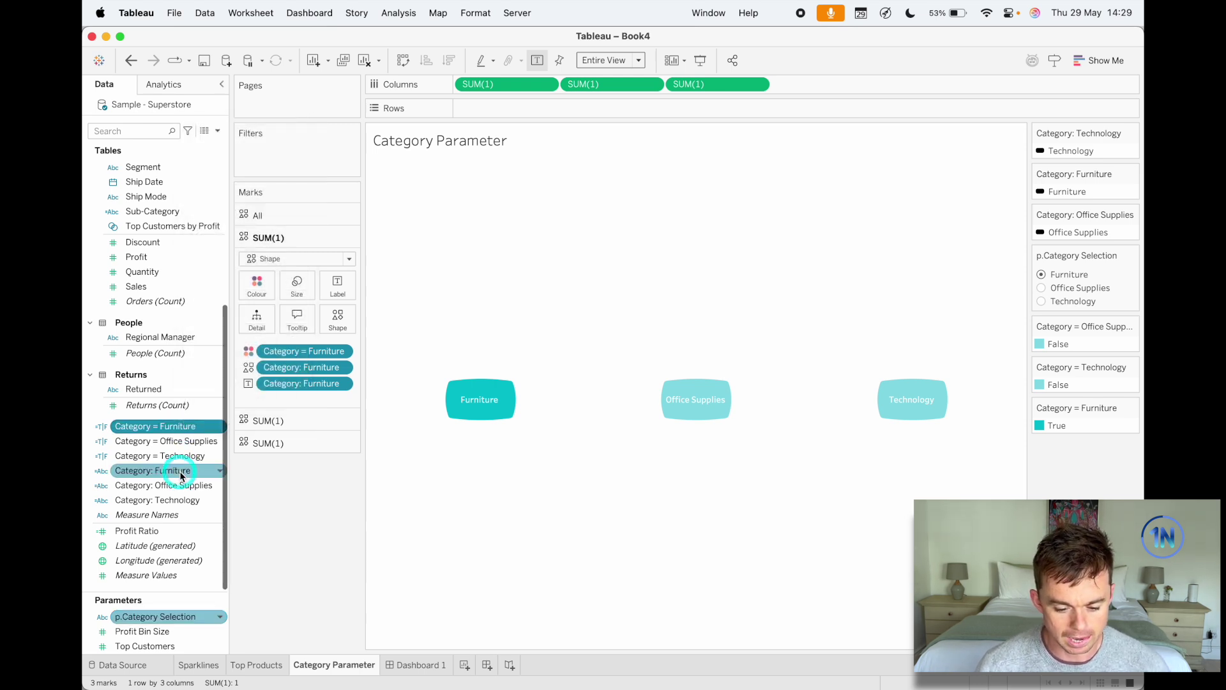
right_click(181, 471)
click(242, 201)
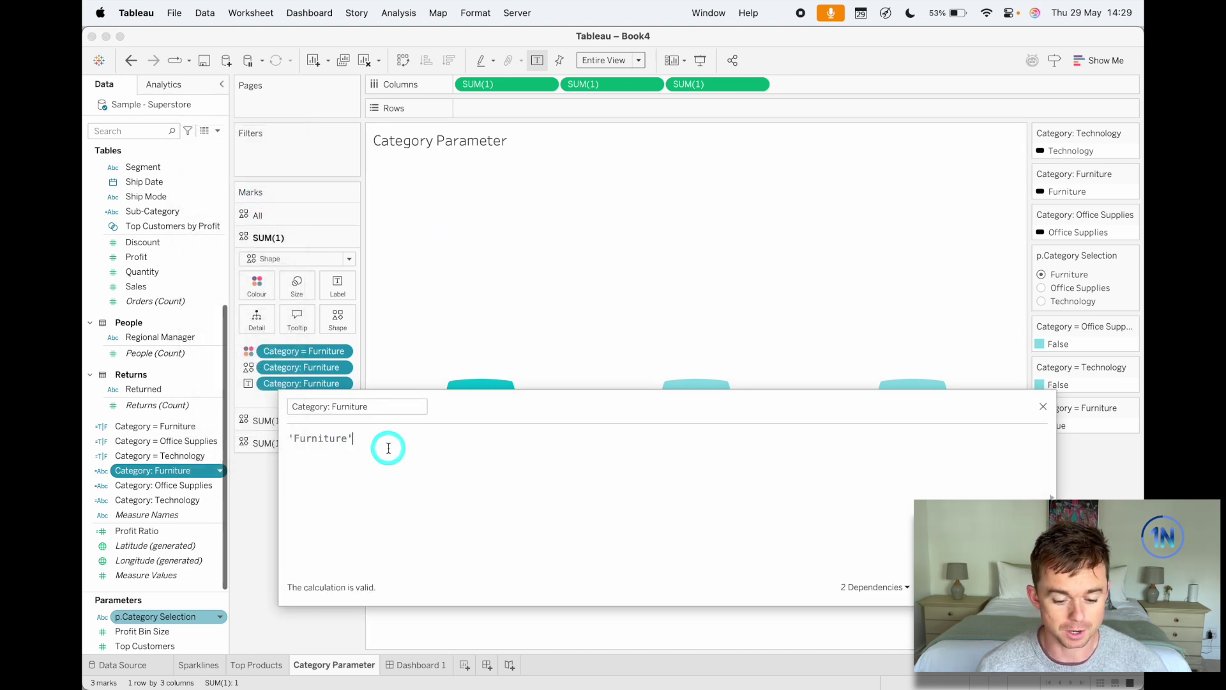
right_click(174, 486)
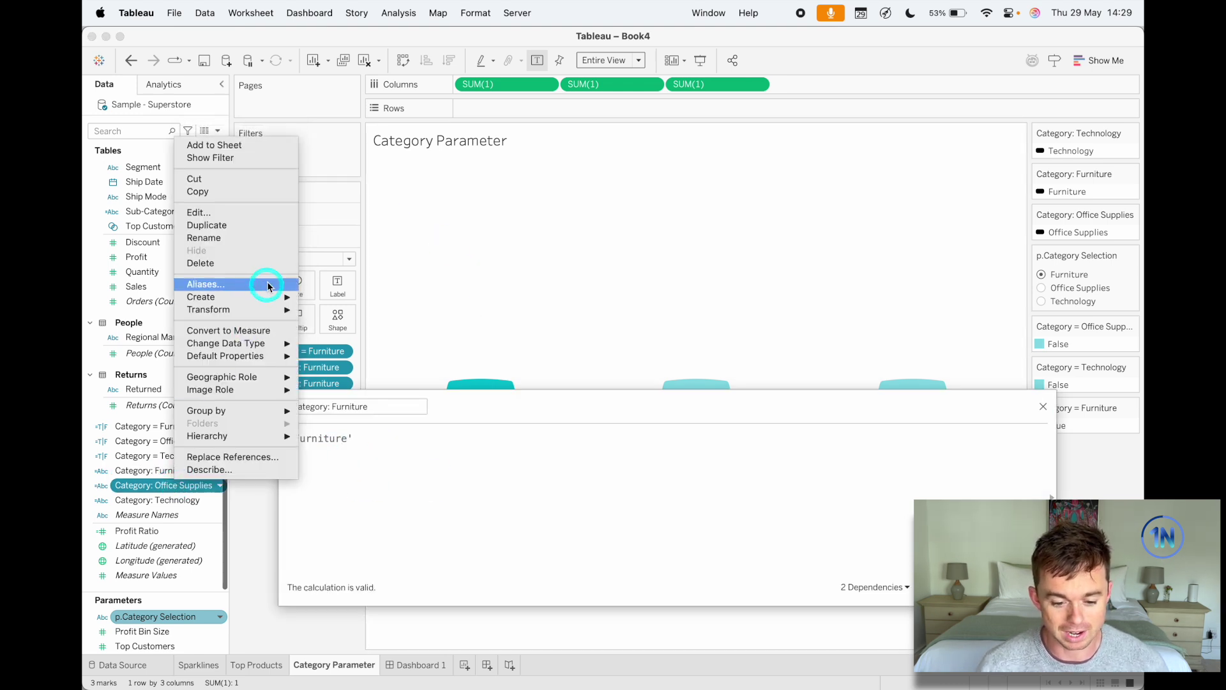
click(254, 212)
click(173, 501)
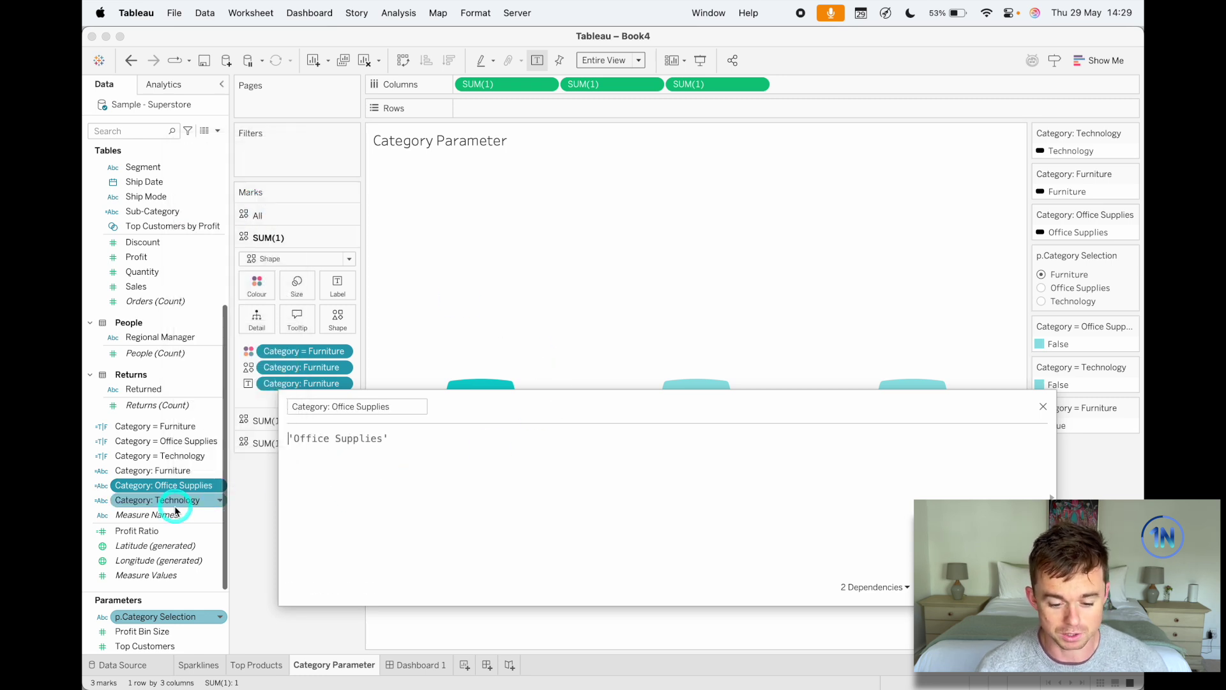
right_click(174, 502)
click(217, 236)
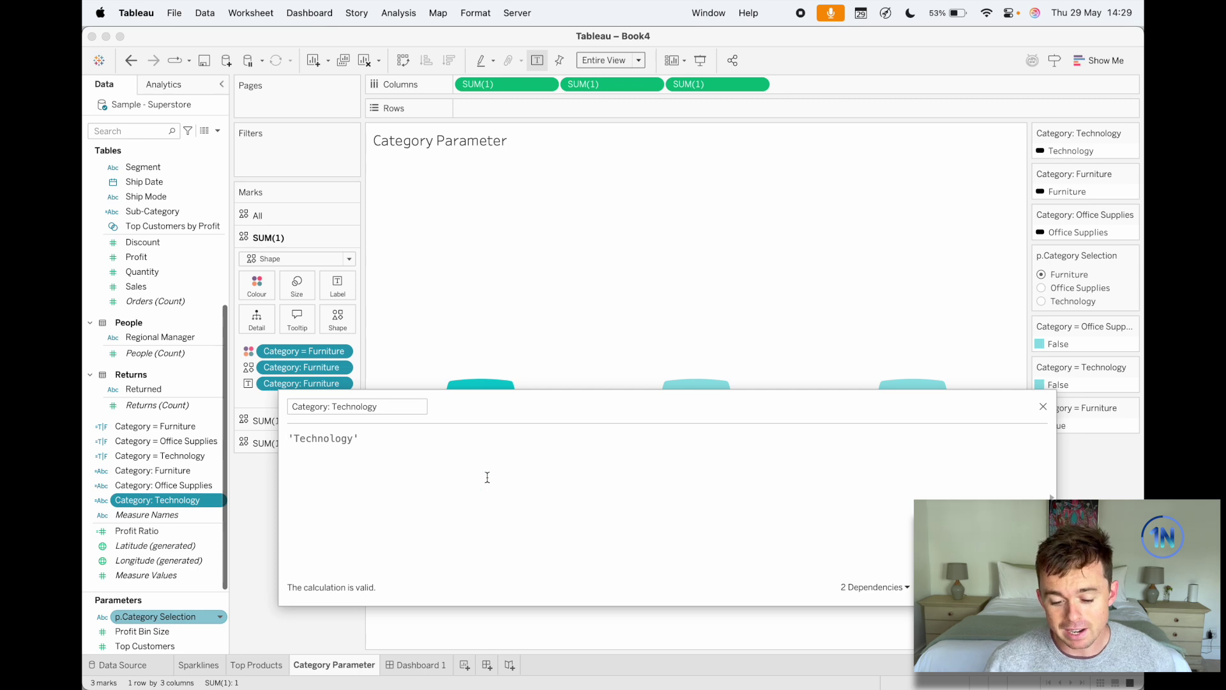
click(1043, 406)
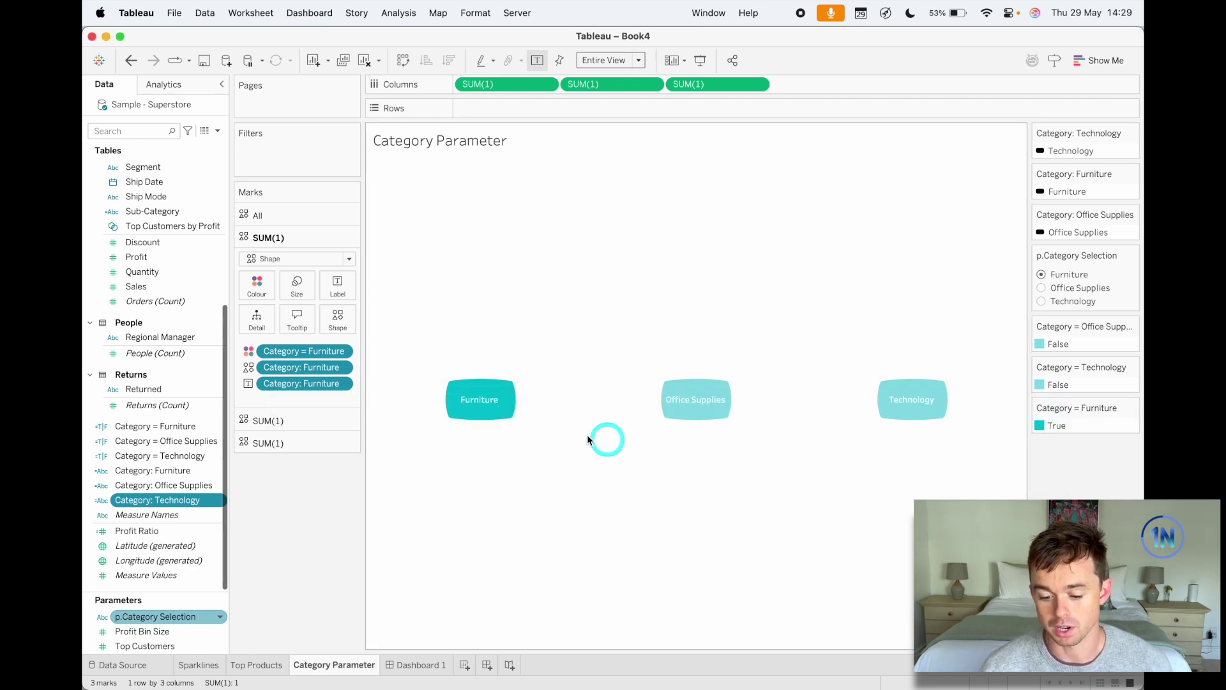
click(490, 404)
click(694, 398)
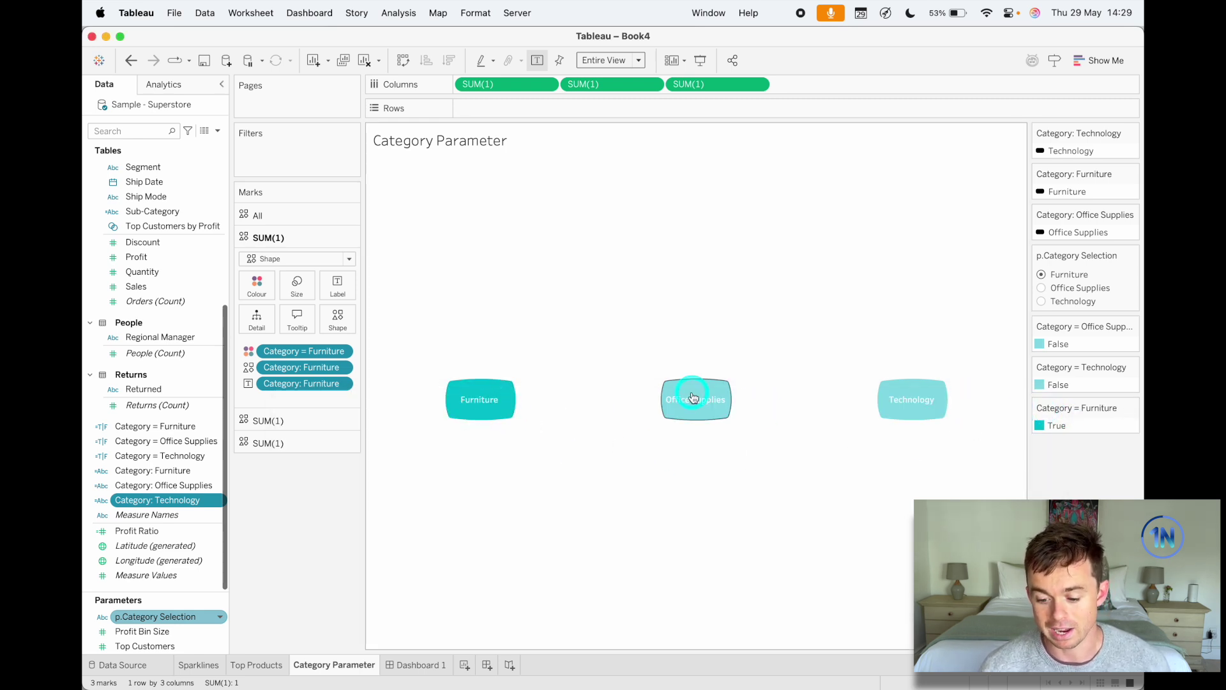
click(922, 417)
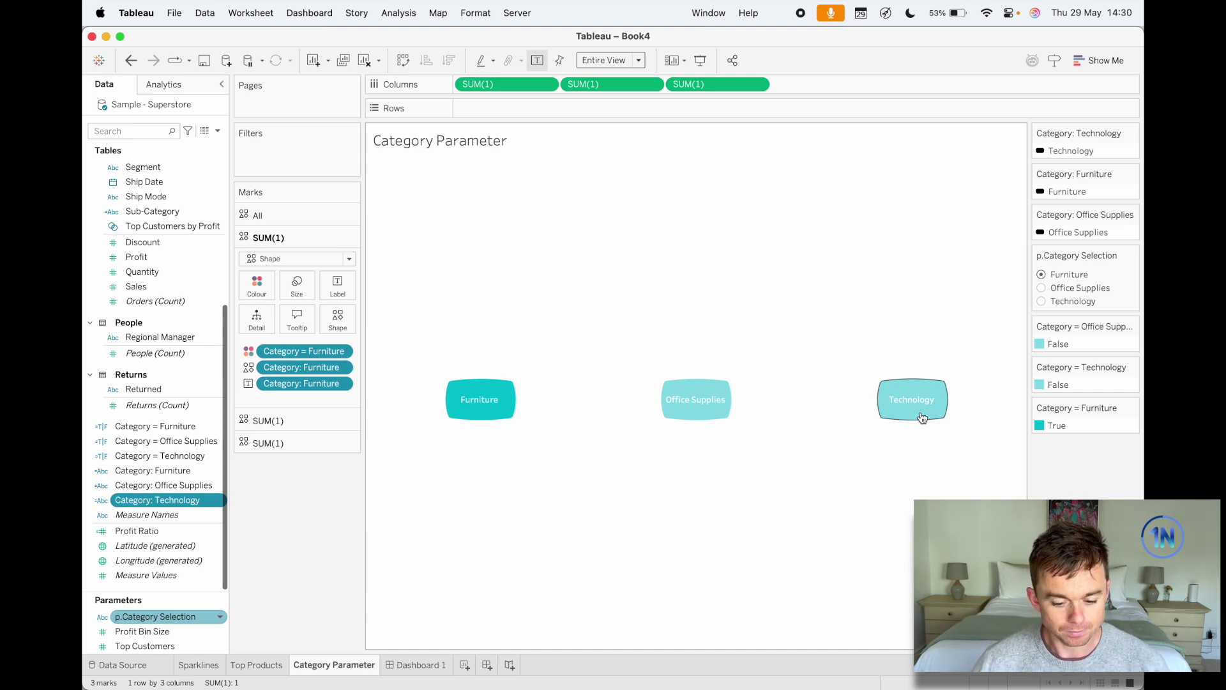
click(332, 468)
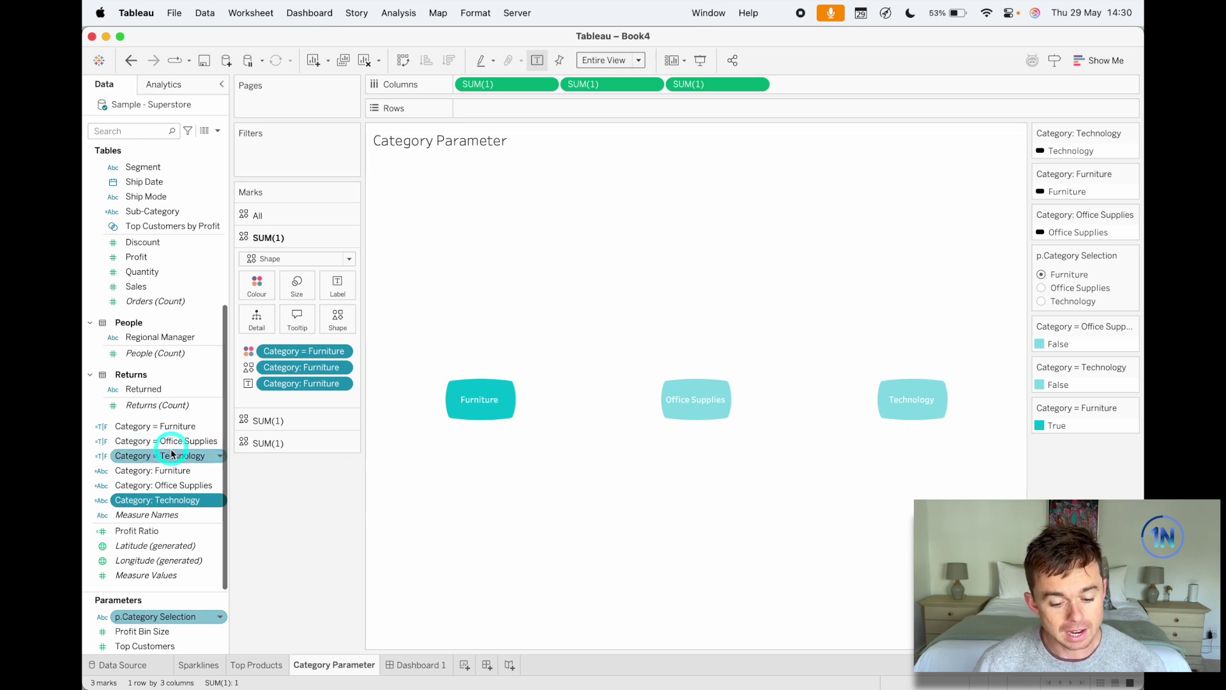
super+click(185, 428)
click(252, 474)
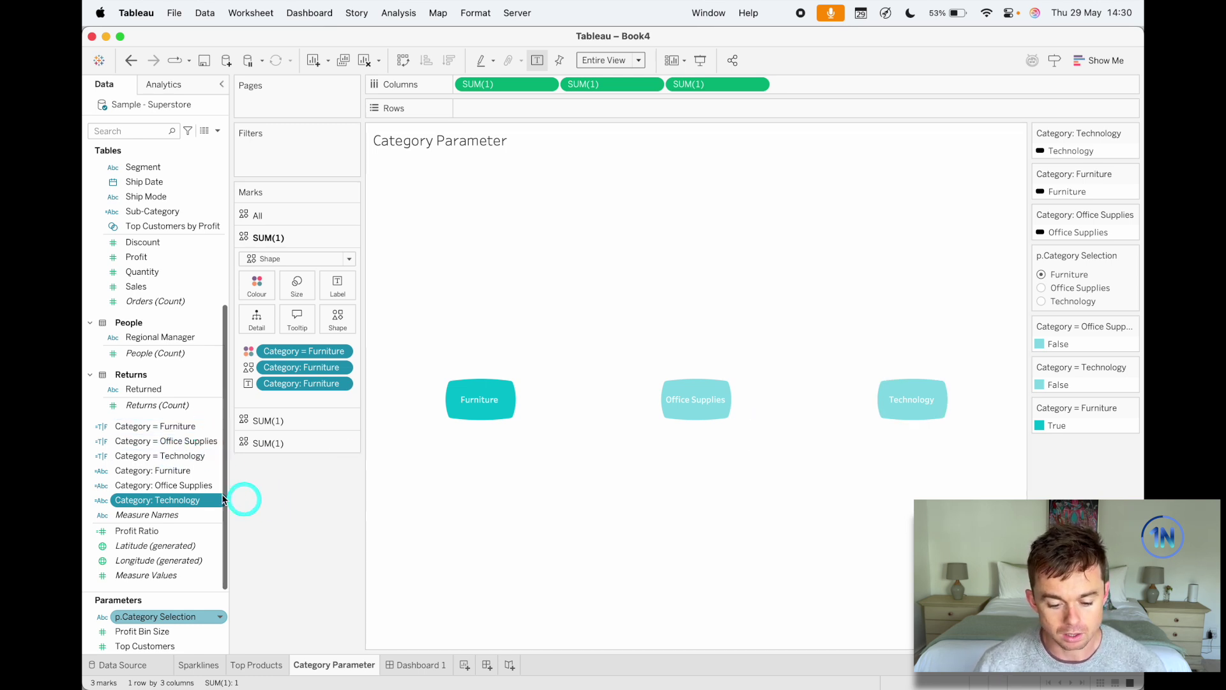
click(171, 487)
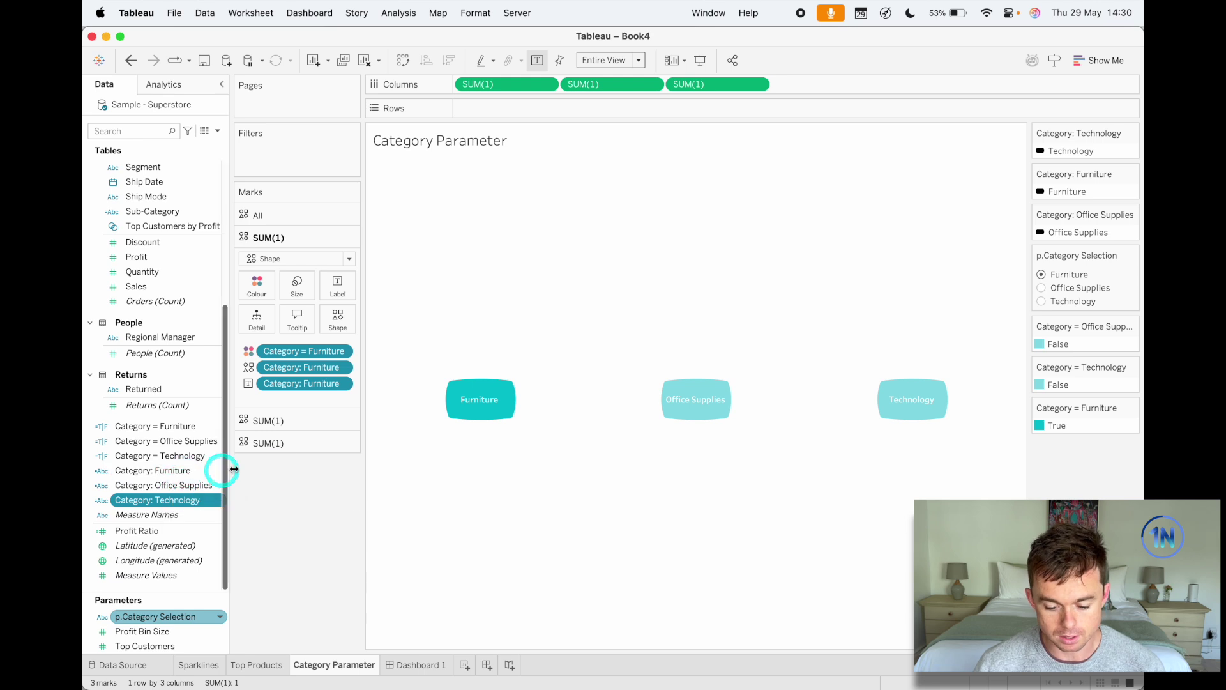
click(464, 666)
- Set the marks to Shape and add three SUM(1) inline calculations to Columns
super+click(162, 473)
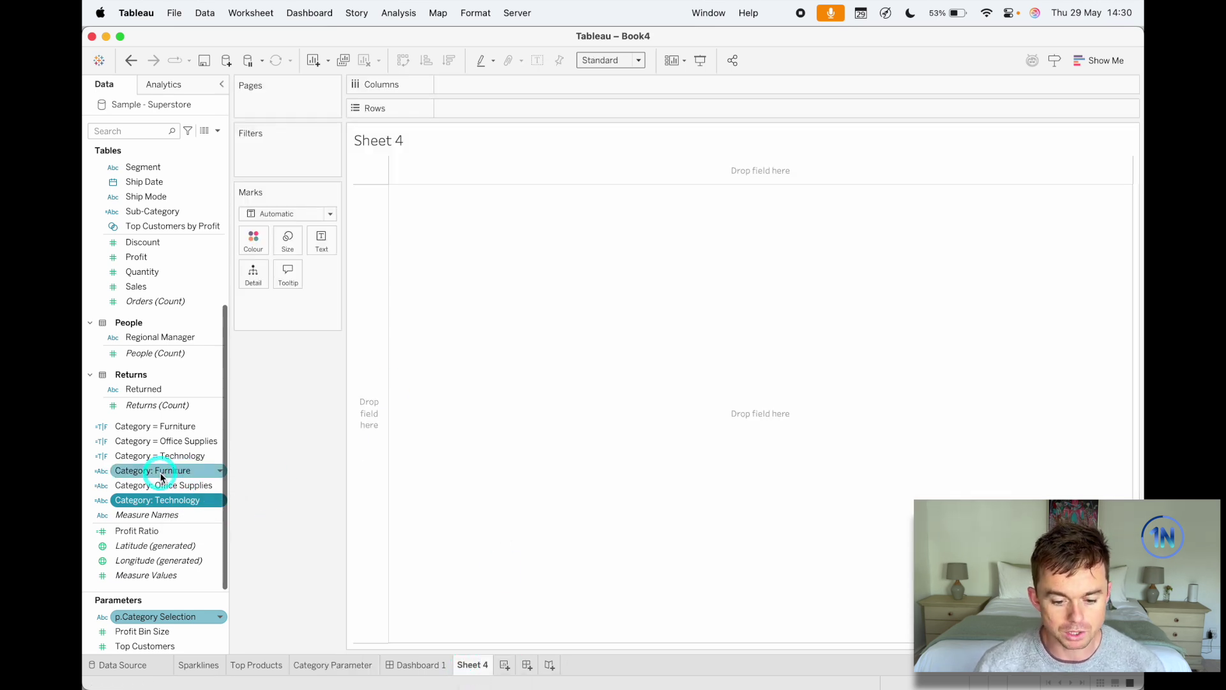
click(300, 214)
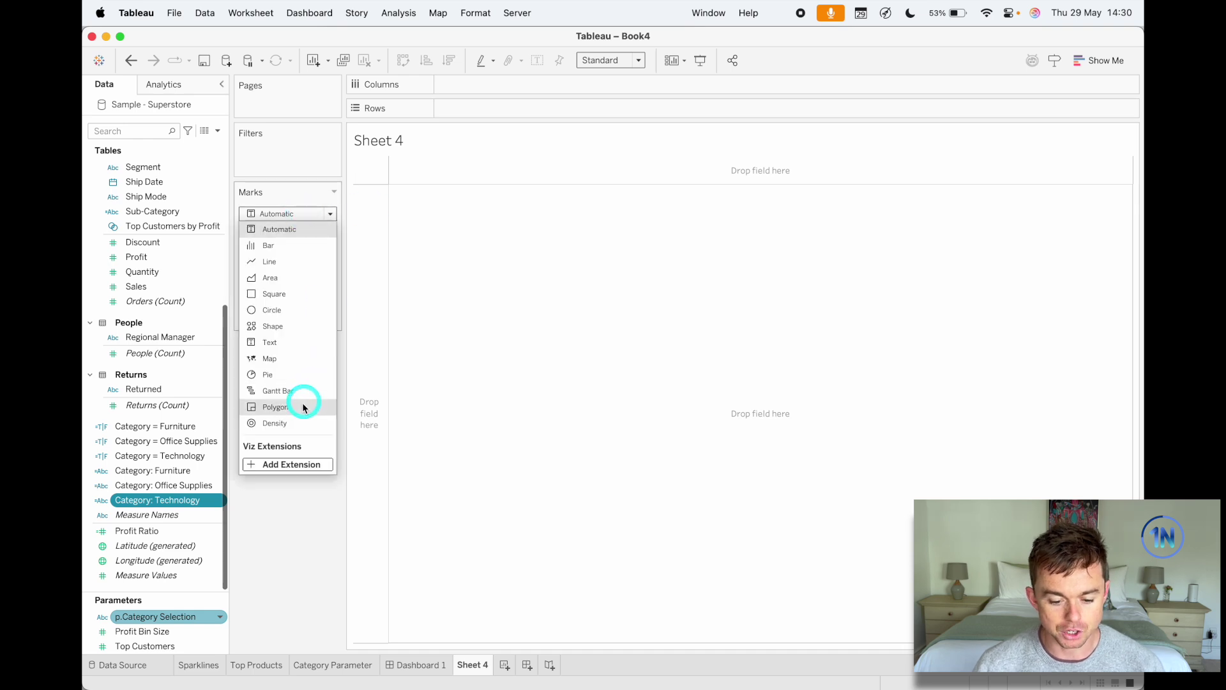
click(320, 325)
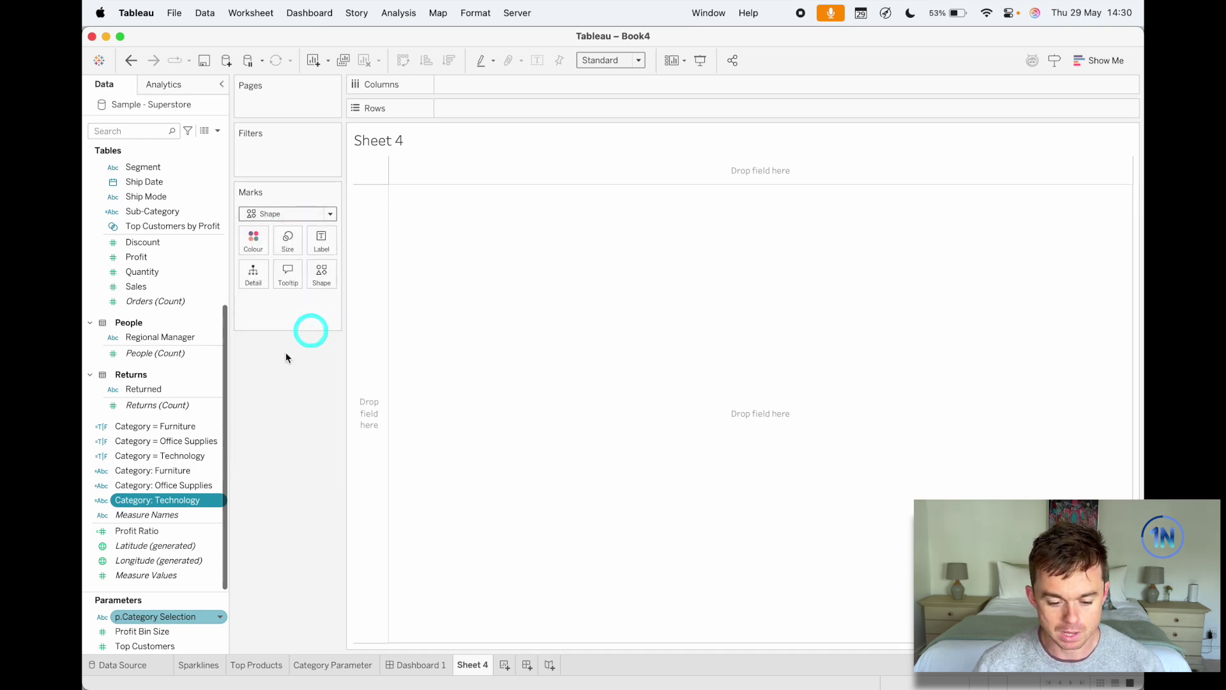
drag(159, 456, 493, 85)
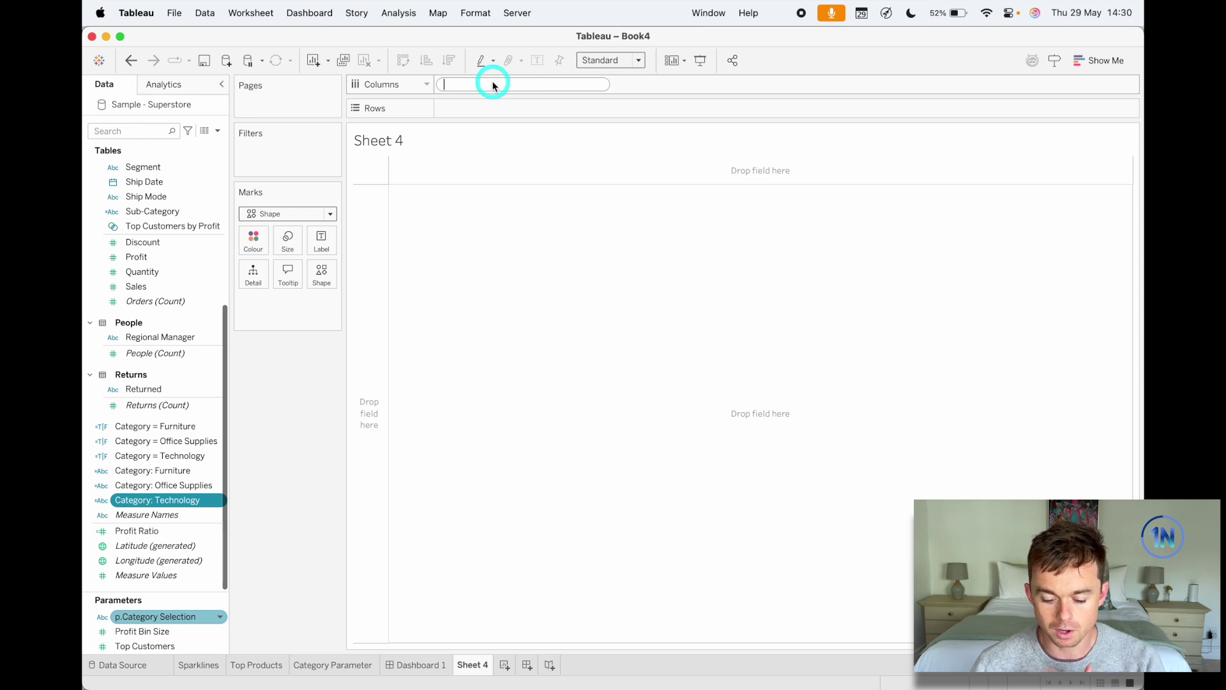
text(1)
key(Return)
double_click(598, 86)
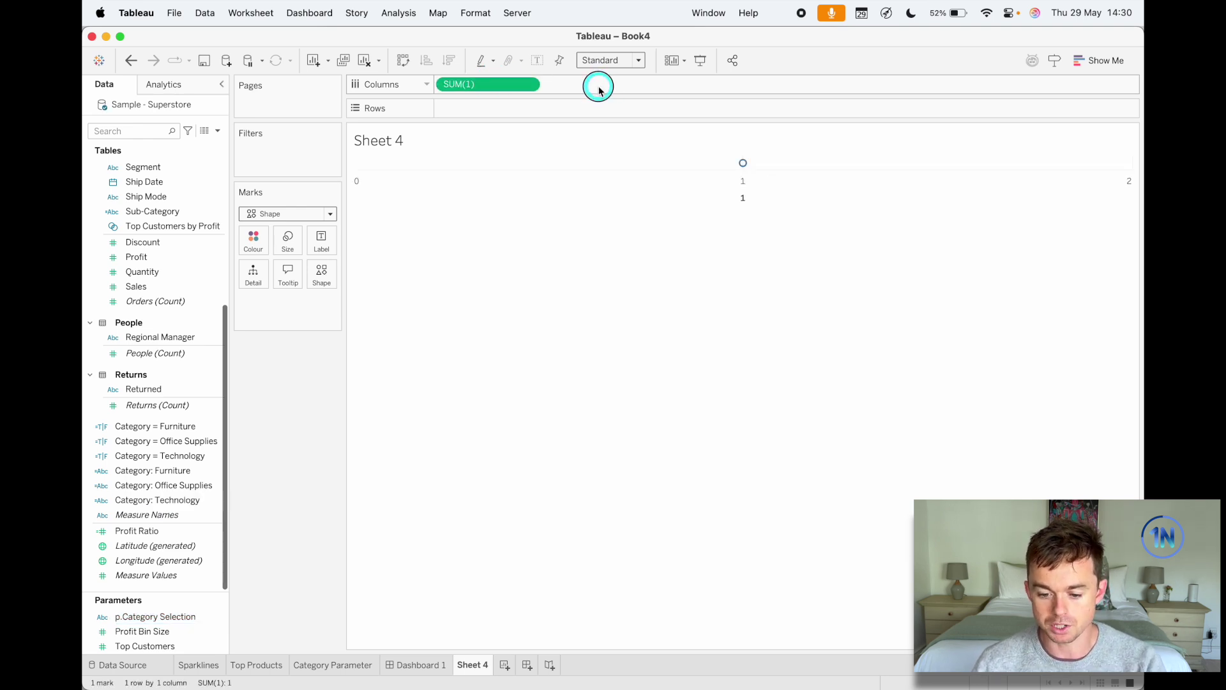
text(1)
key(Return)
double_click(690, 82)
text(1)
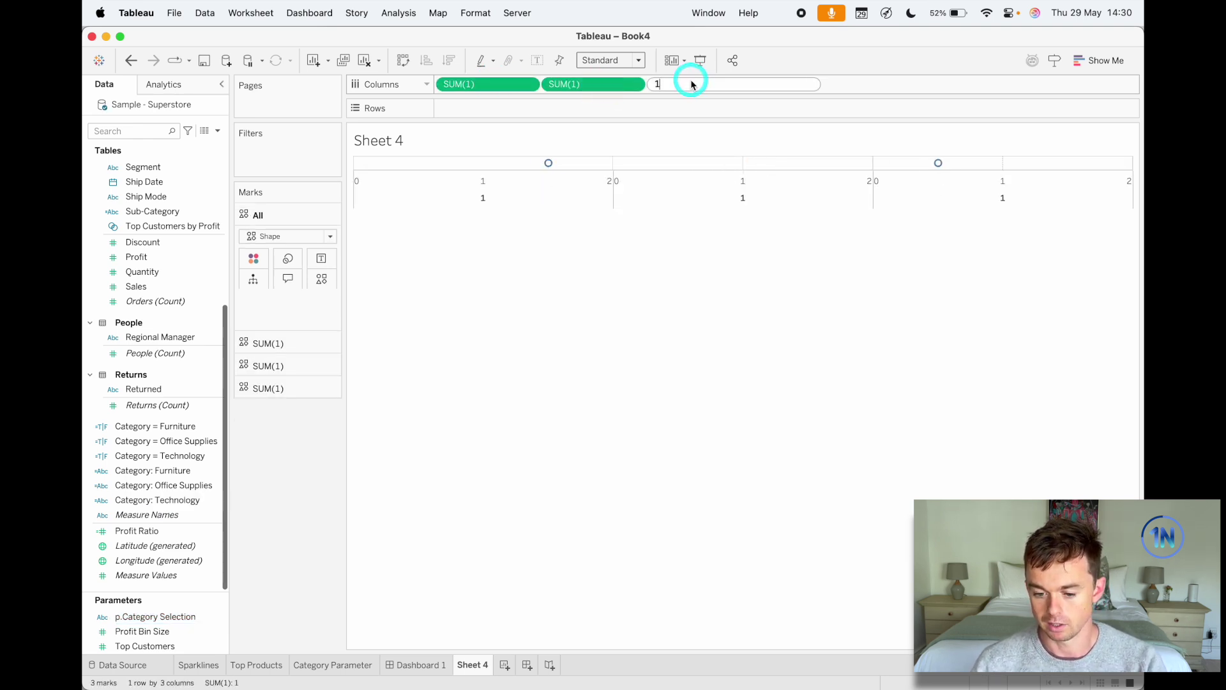
key(Return)
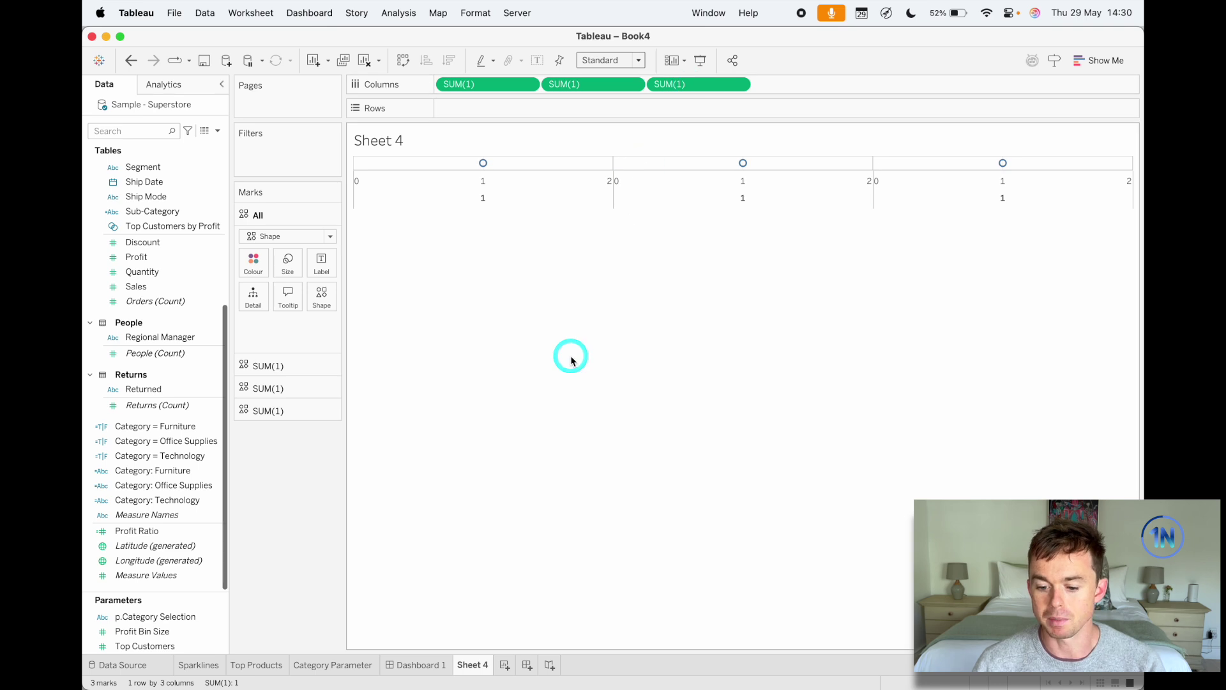
- Label the three axes' marks with the Category: Furniture, Office Supplies and Technology fields
click(163, 472)
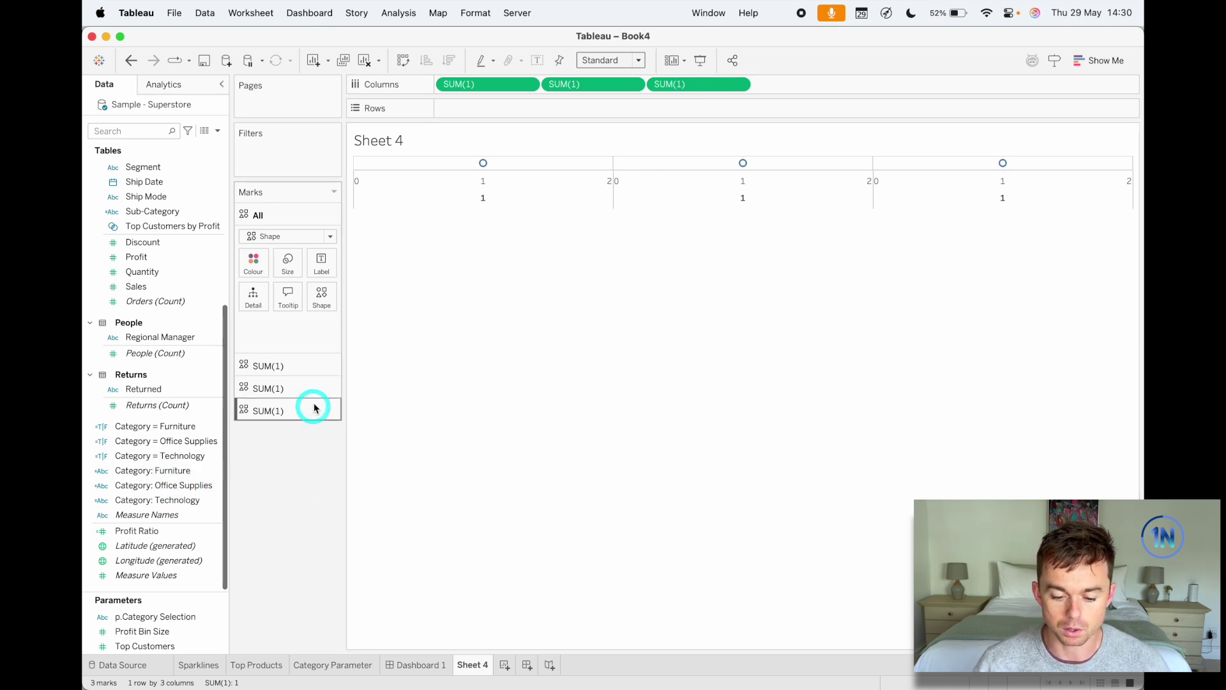
click(297, 364)
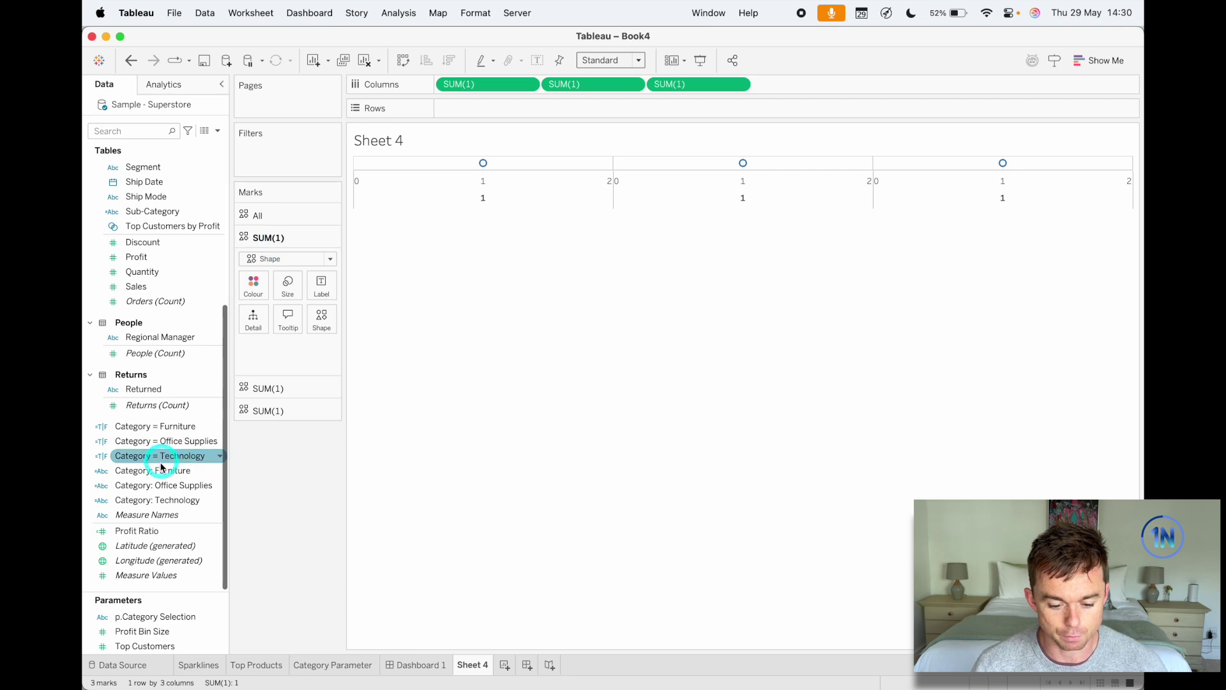
drag(156, 470, 321, 288)
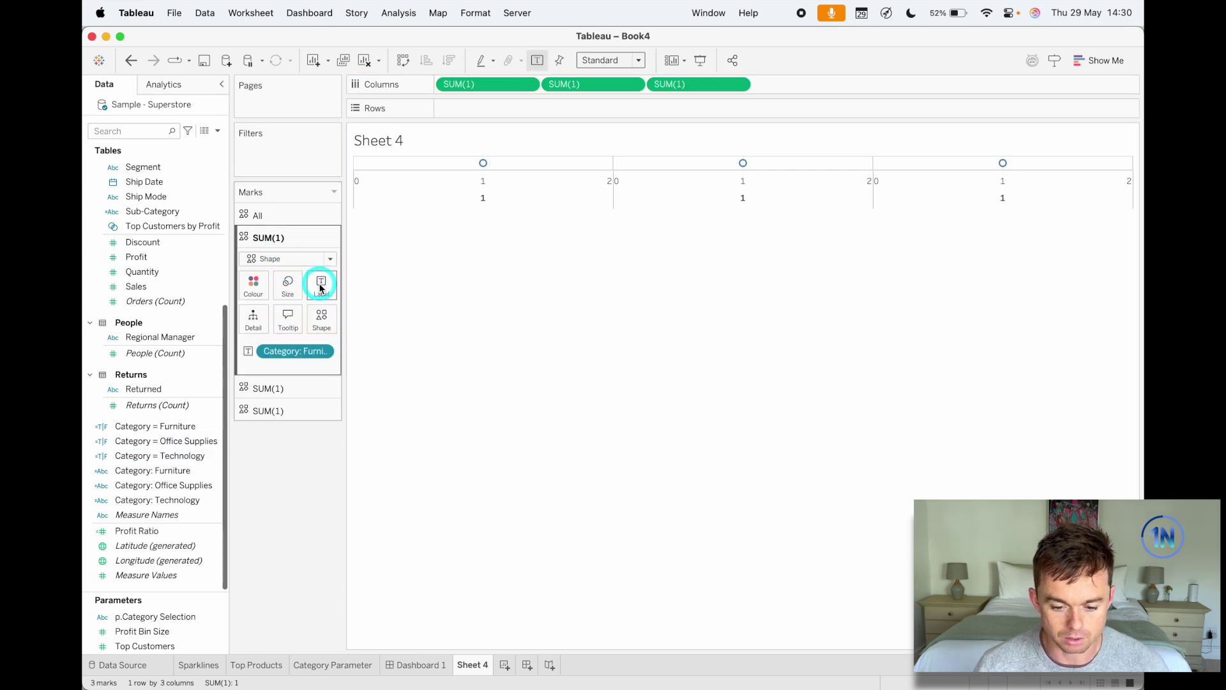
drag(204, 485, 167, 500)
click(654, 383)
click(279, 389)
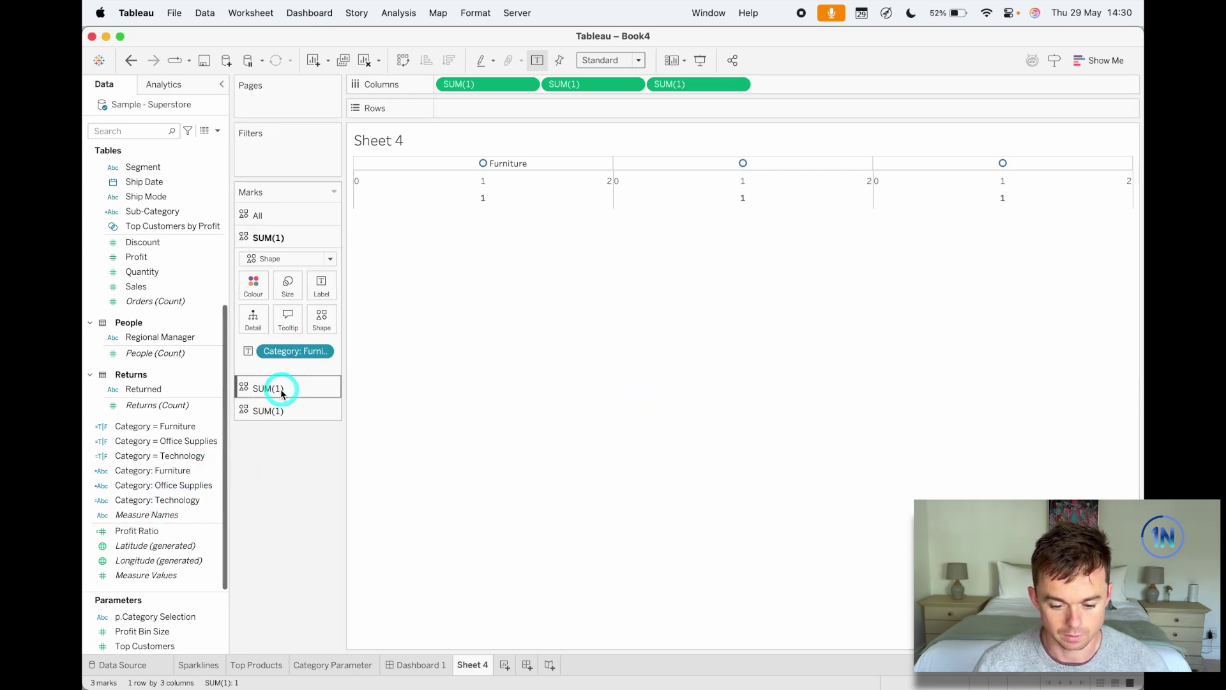
drag(204, 485, 326, 310)
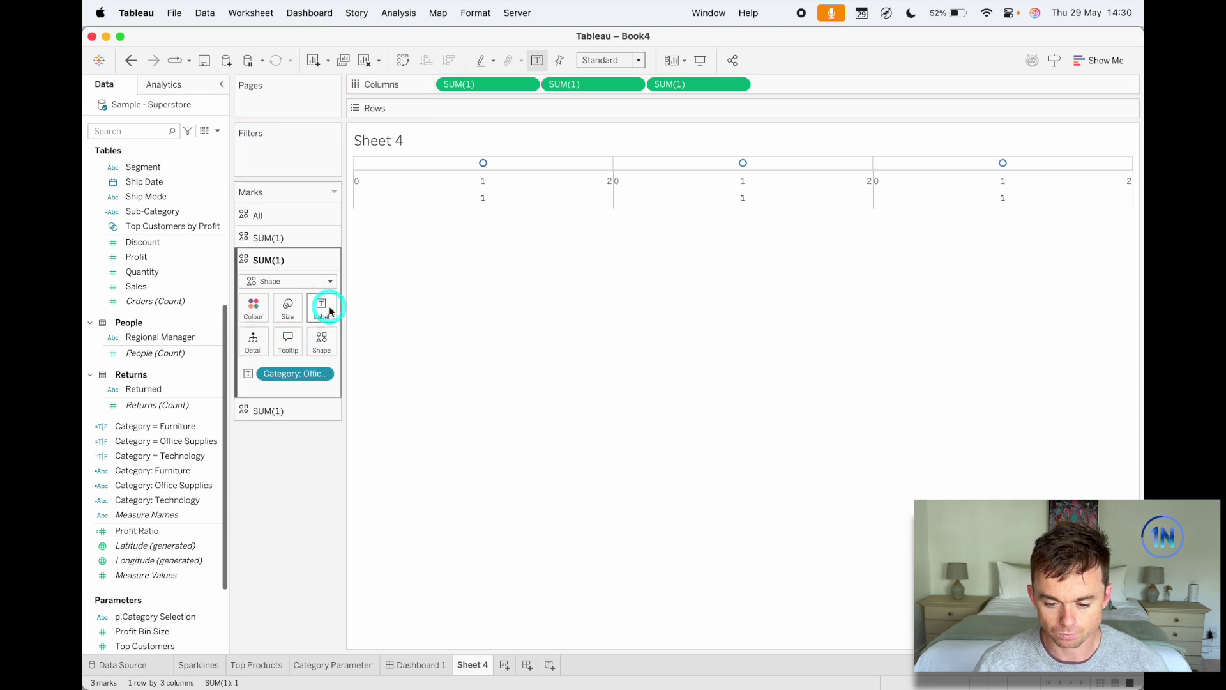
click(288, 410)
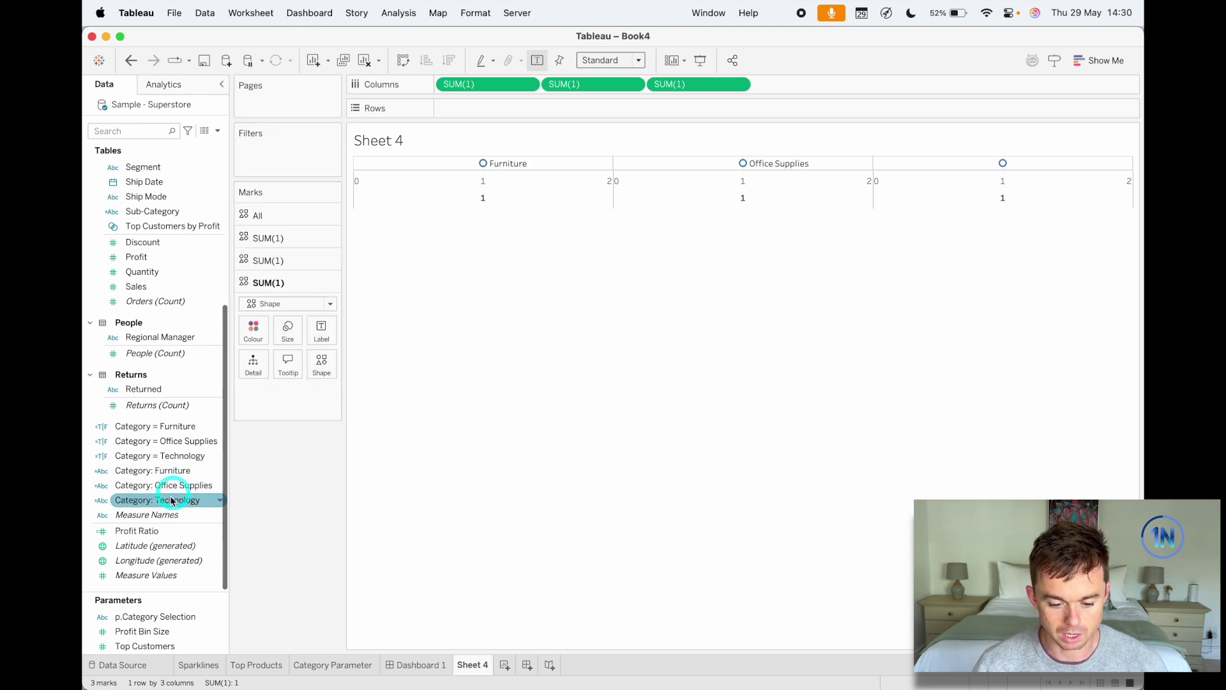
drag(168, 500, 316, 339)
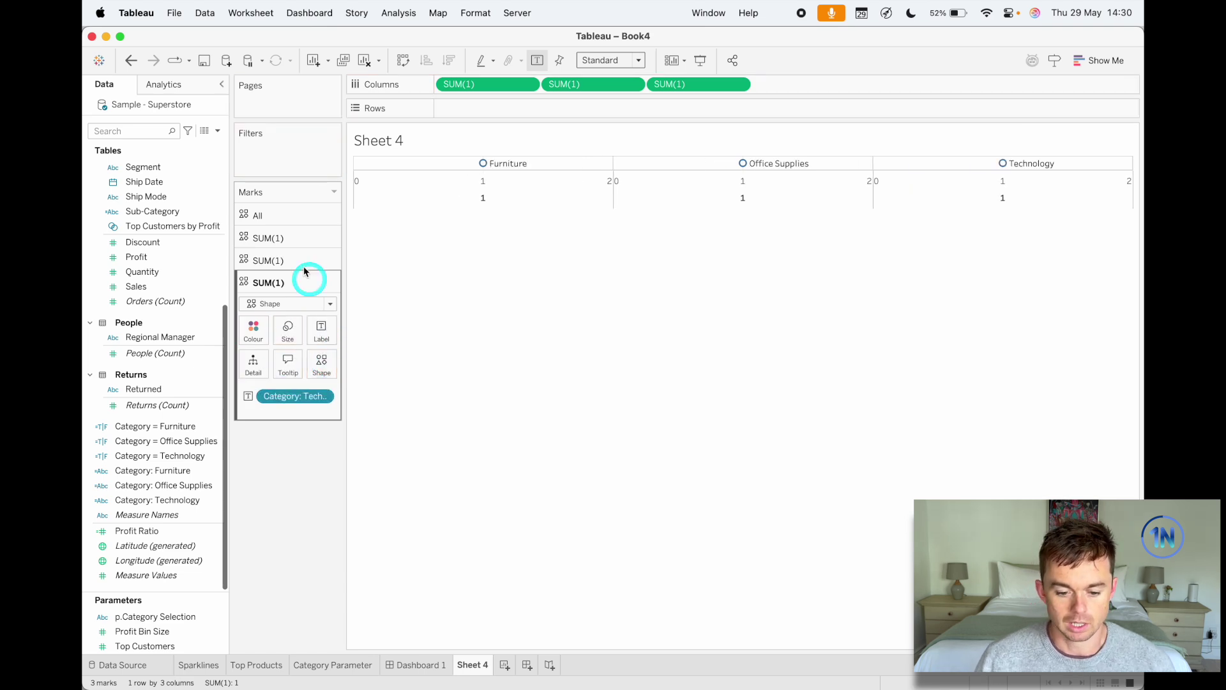
click(306, 215)
click(321, 294)
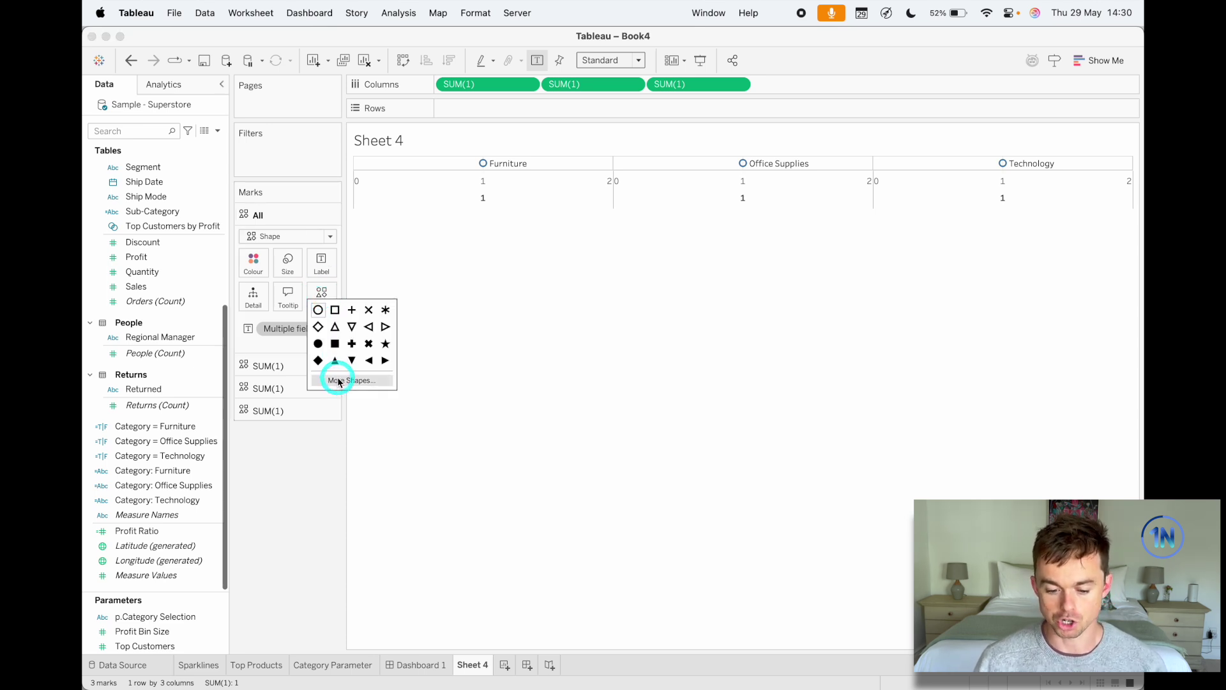
- Give all three category marks the black rounded-rectangle shape from My Saved Shapes
click(339, 381)
click(700, 259)
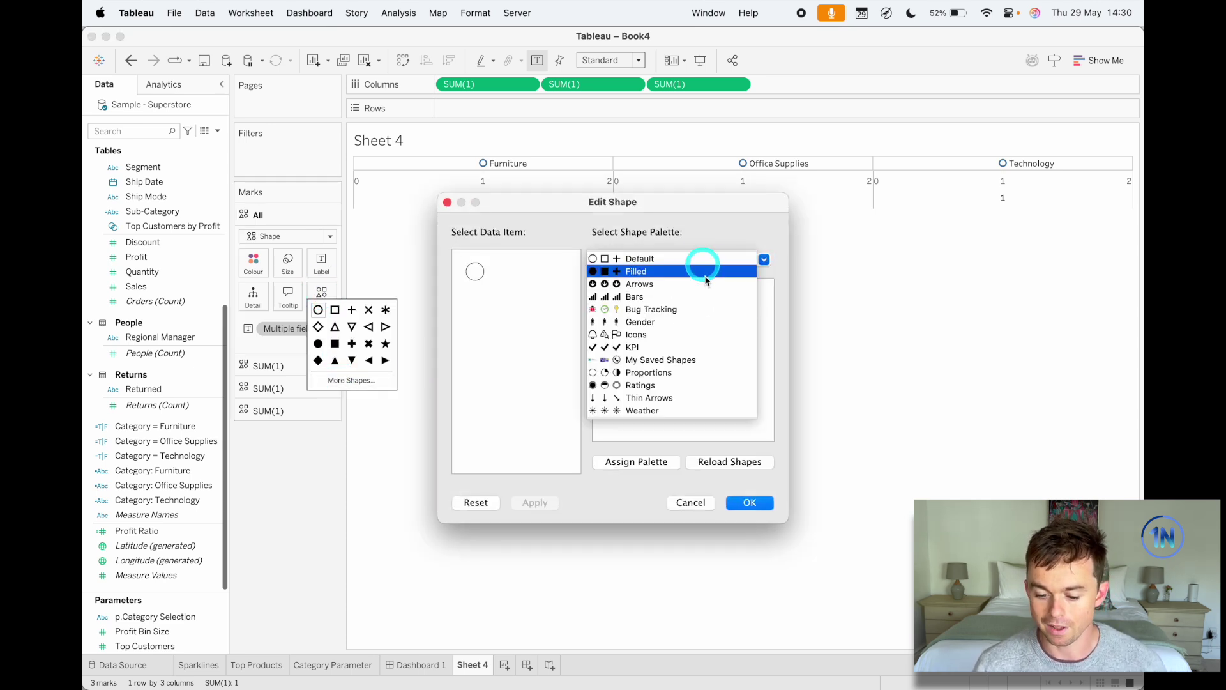
click(687, 360)
click(681, 390)
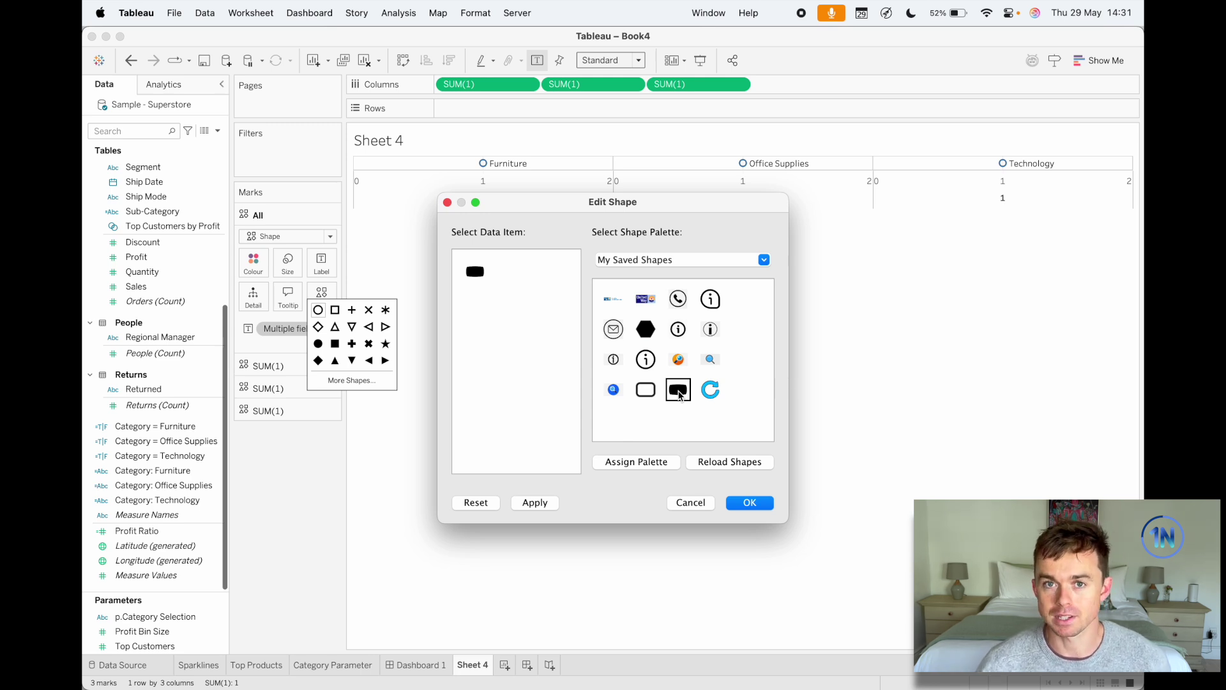
click(690, 260)
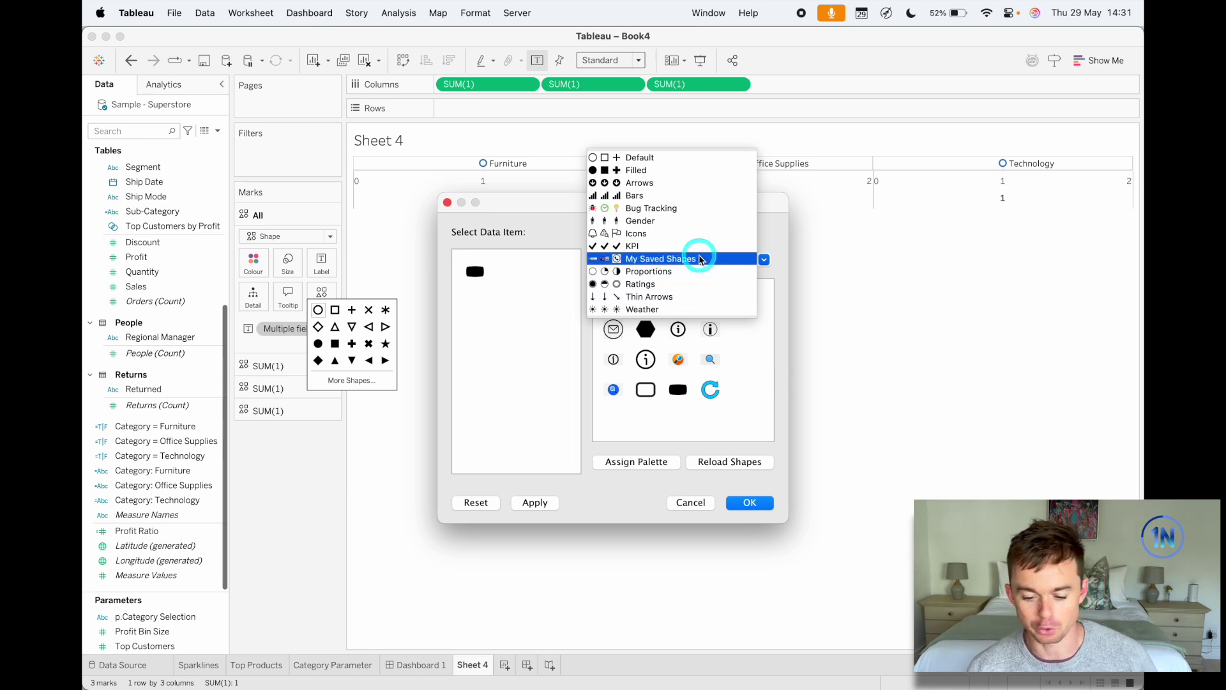
click(548, 396)
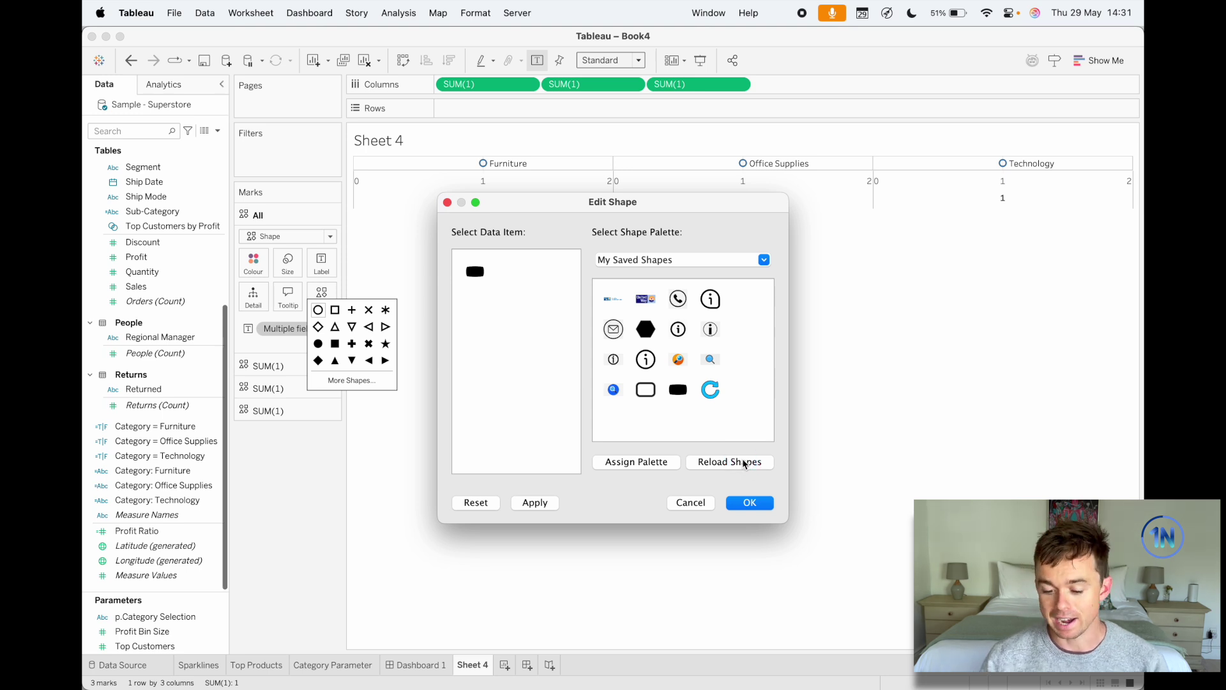
click(698, 432)
click(679, 390)
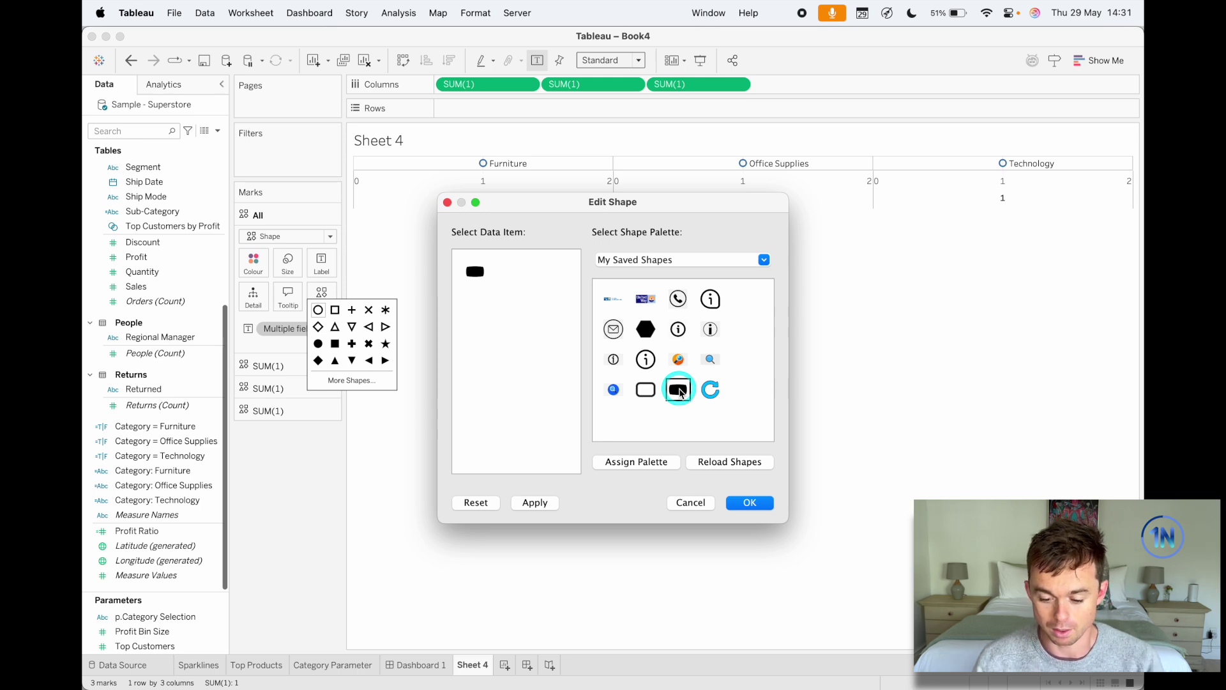
click(548, 504)
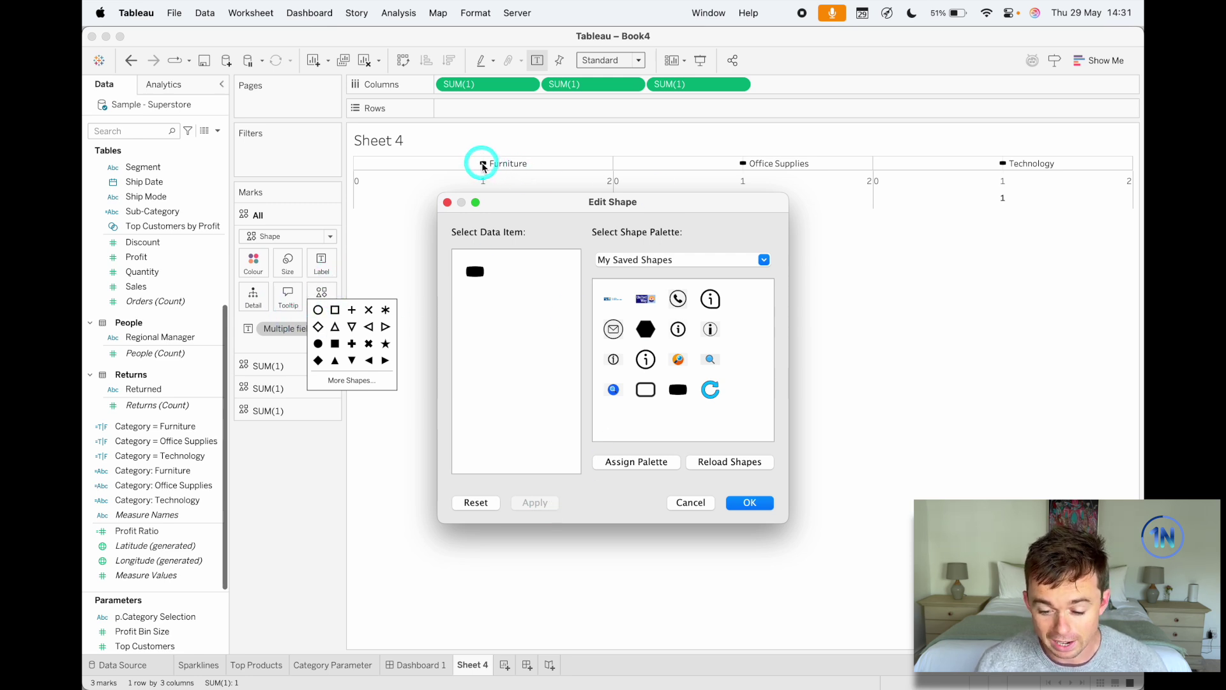
click(750, 503)
click(712, 369)
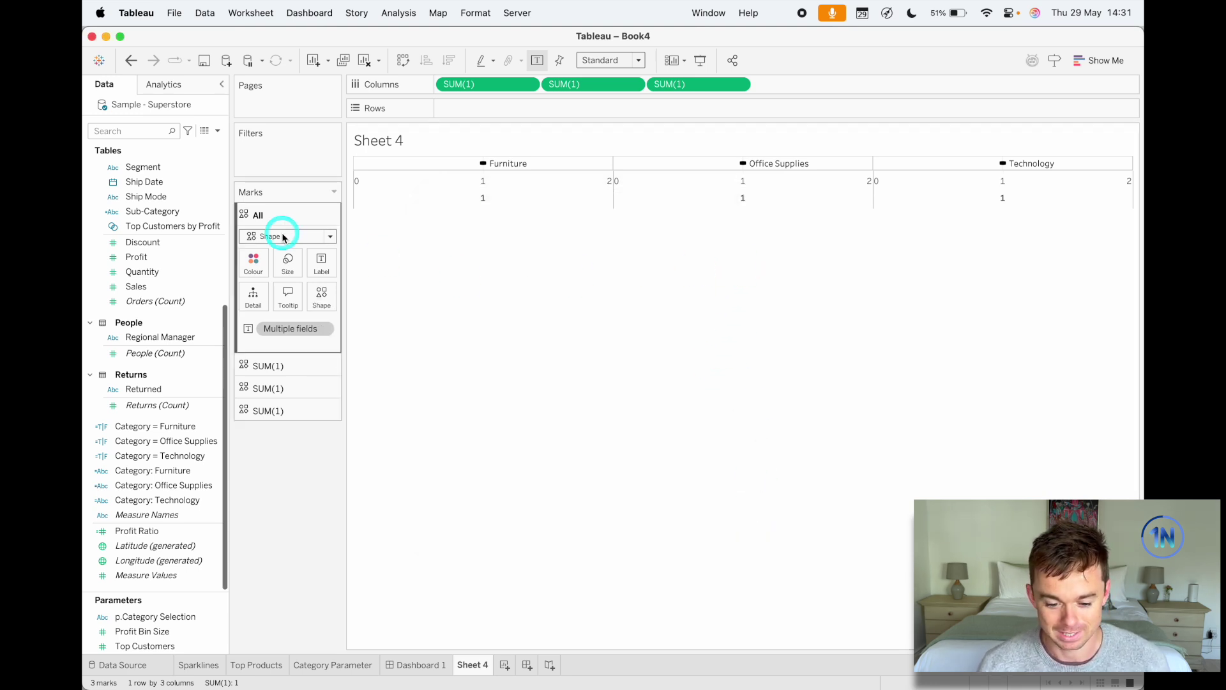
- Enlarge the pill marks with the Size slider and fit the view to Entire View
click(288, 259)
drag(321, 281, 410, 283)
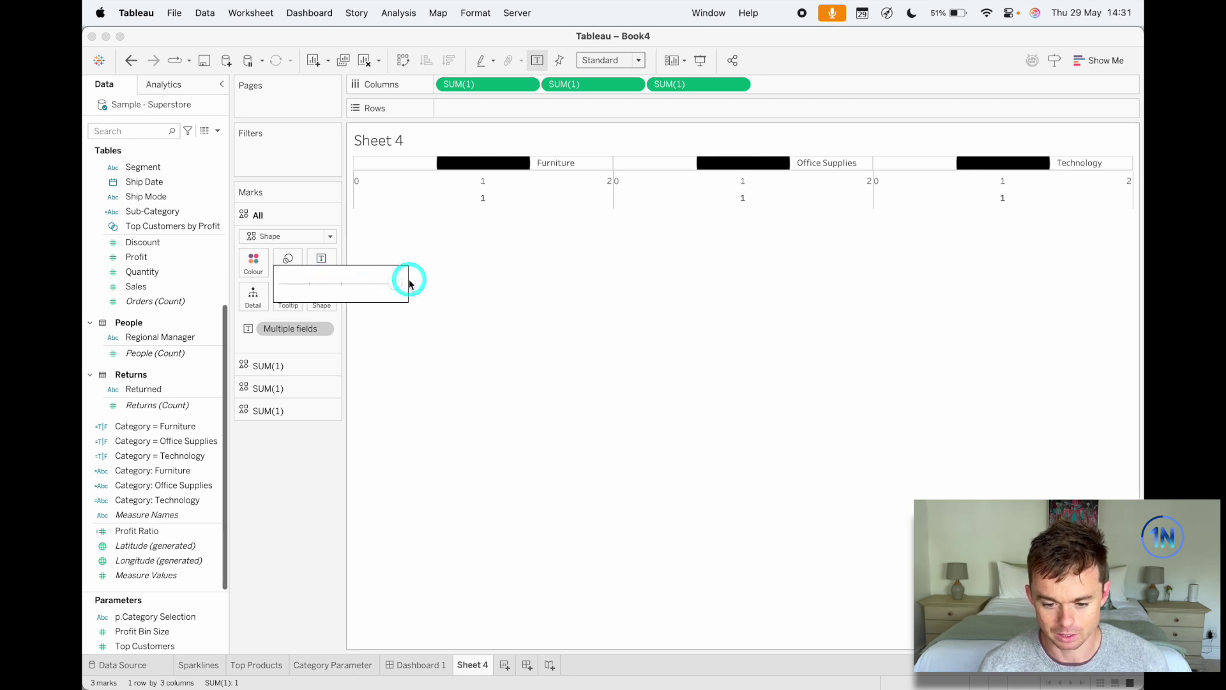
click(602, 60)
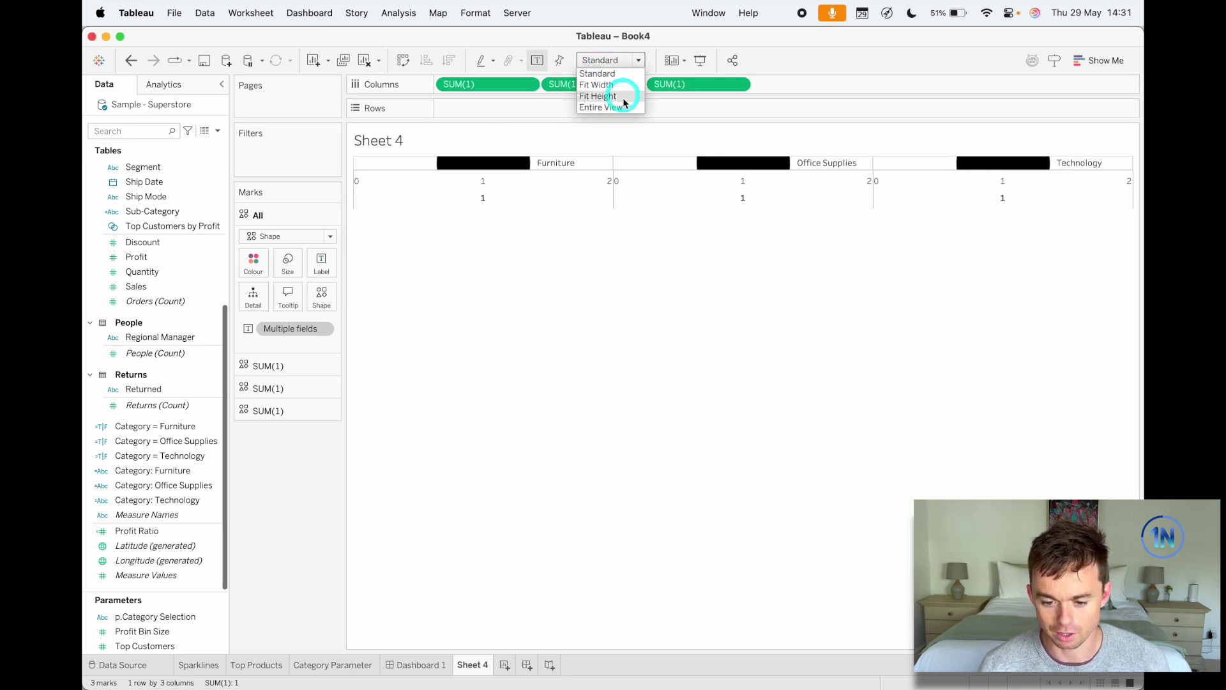
click(625, 109)
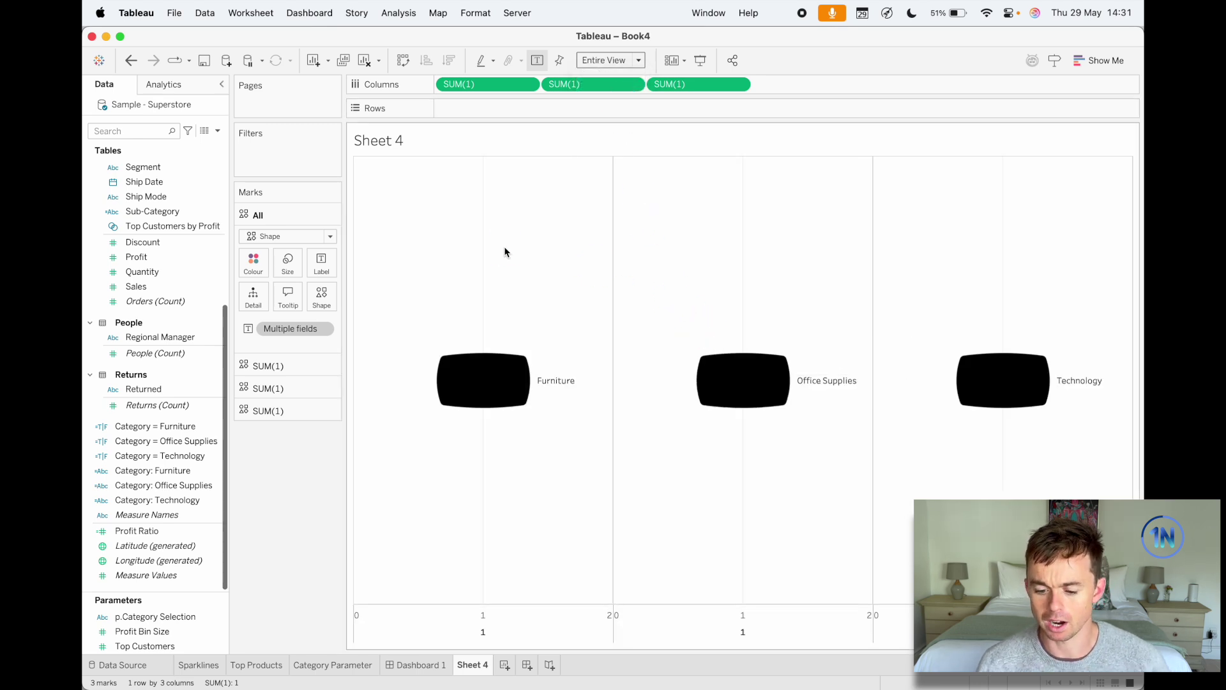
- Centre the labels horizontally and vertically and make their font white
click(322, 262)
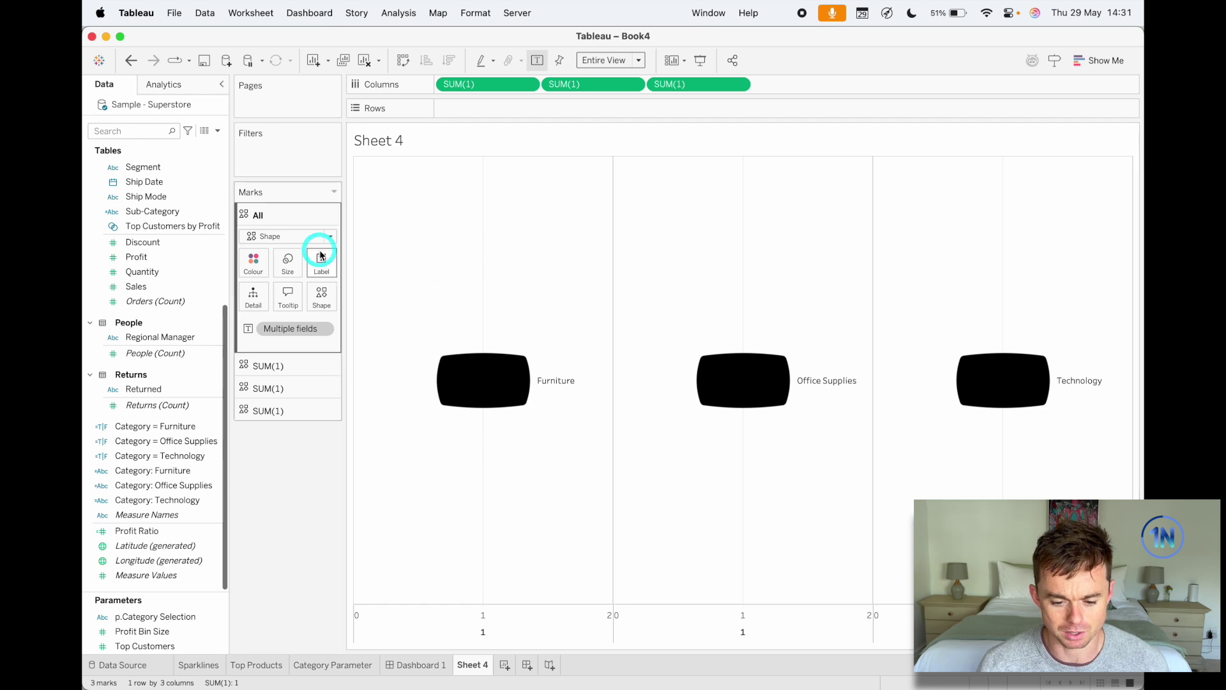
click(440, 365)
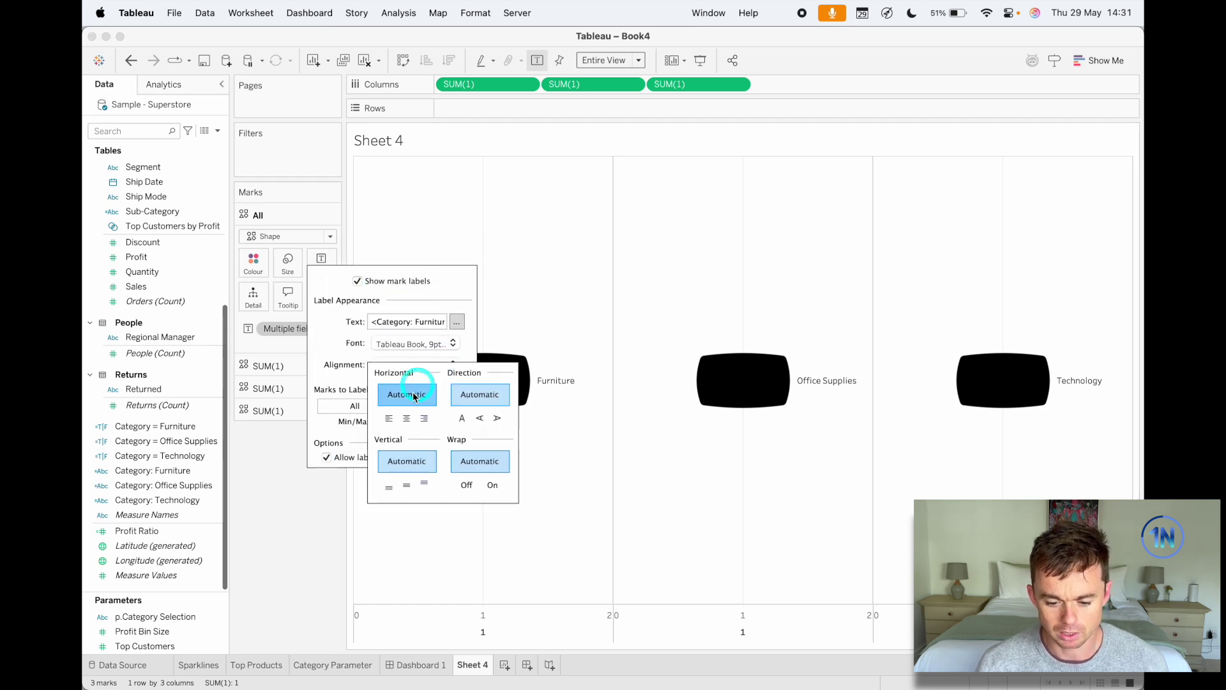
click(406, 419)
click(406, 487)
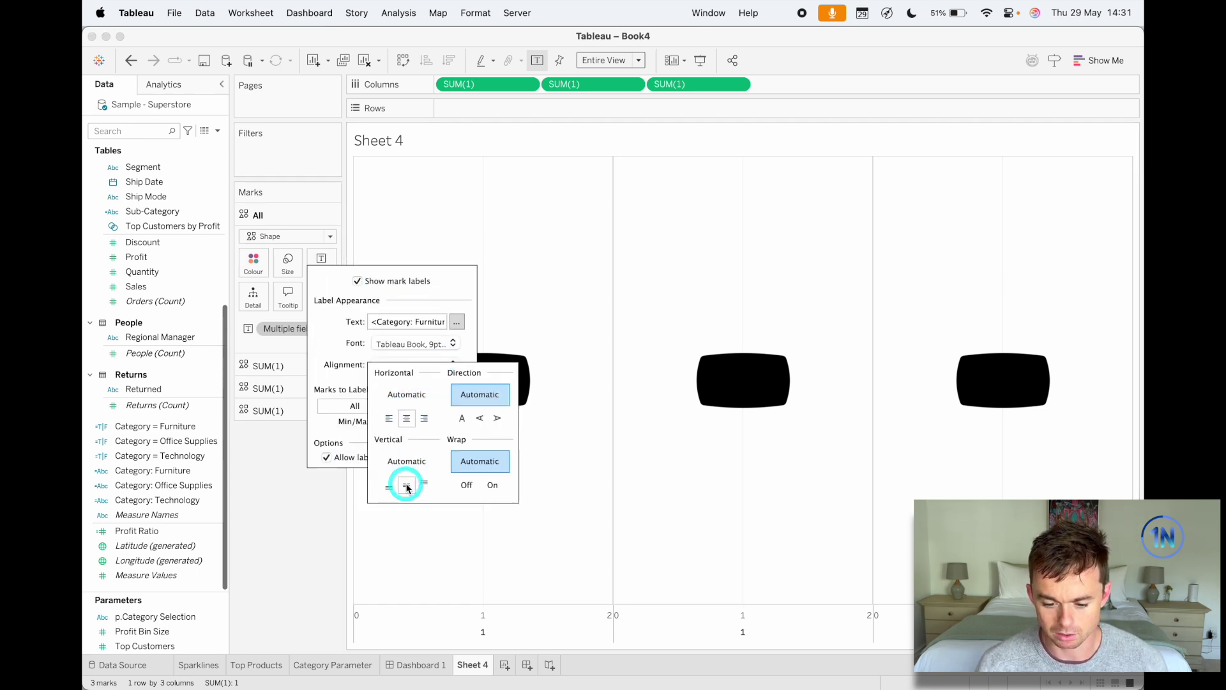
click(338, 343)
click(412, 344)
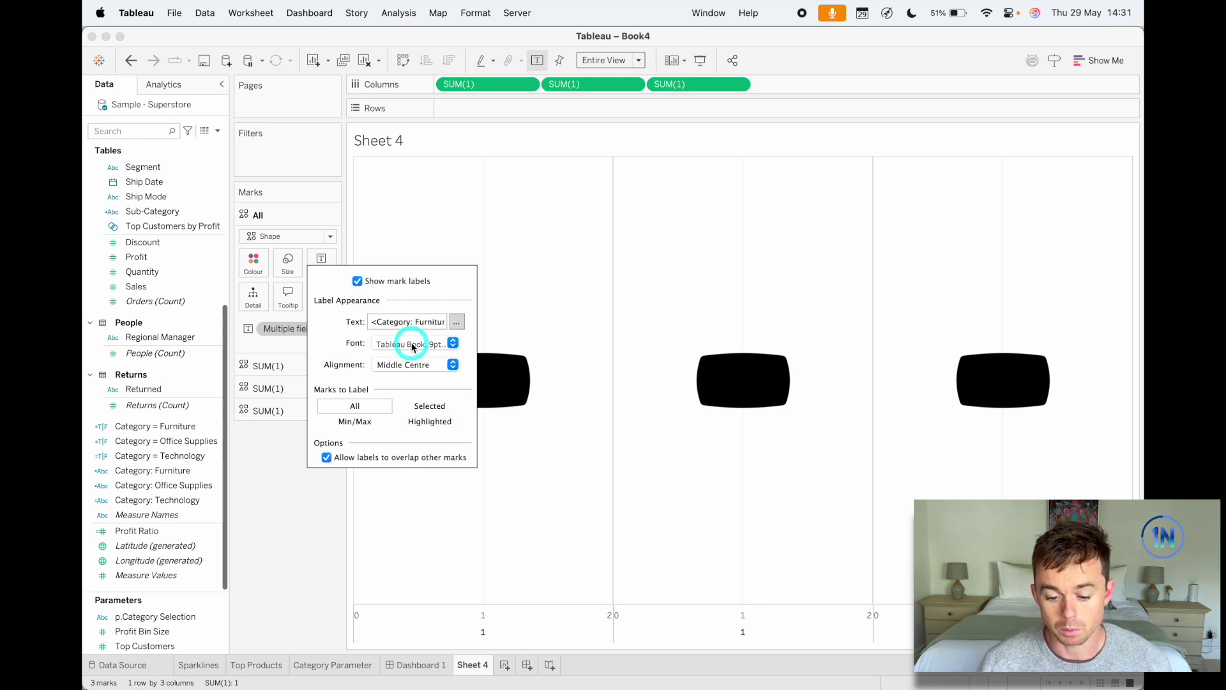
click(391, 447)
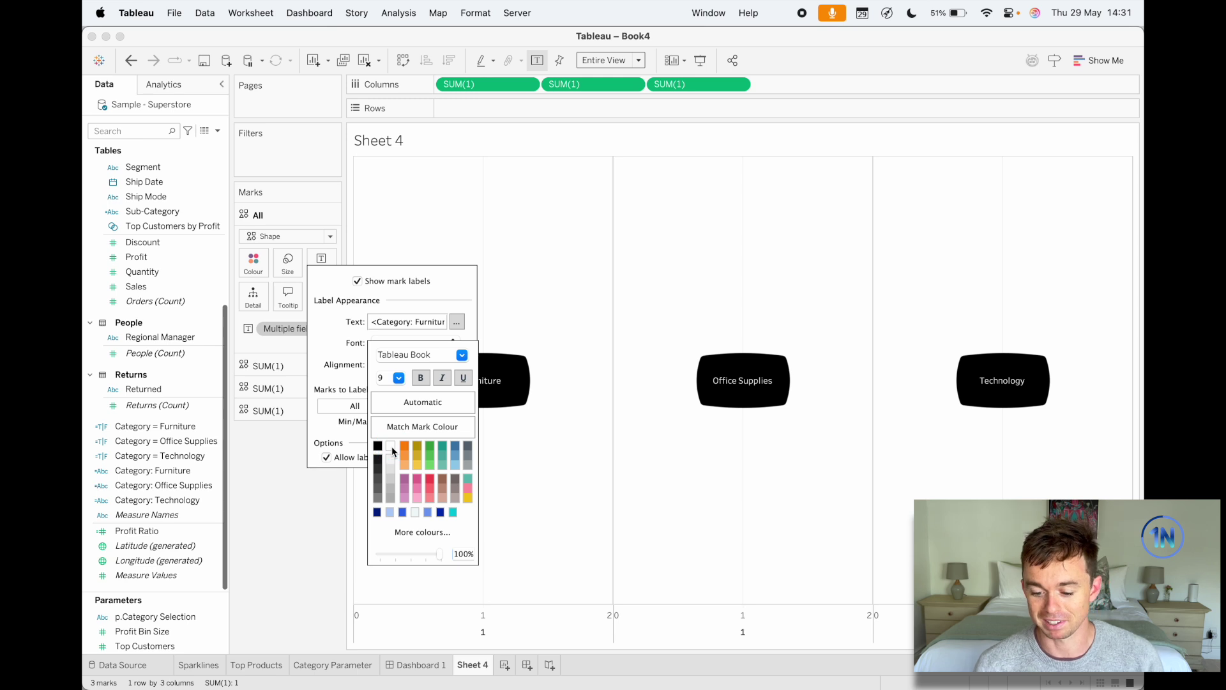
click(316, 498)
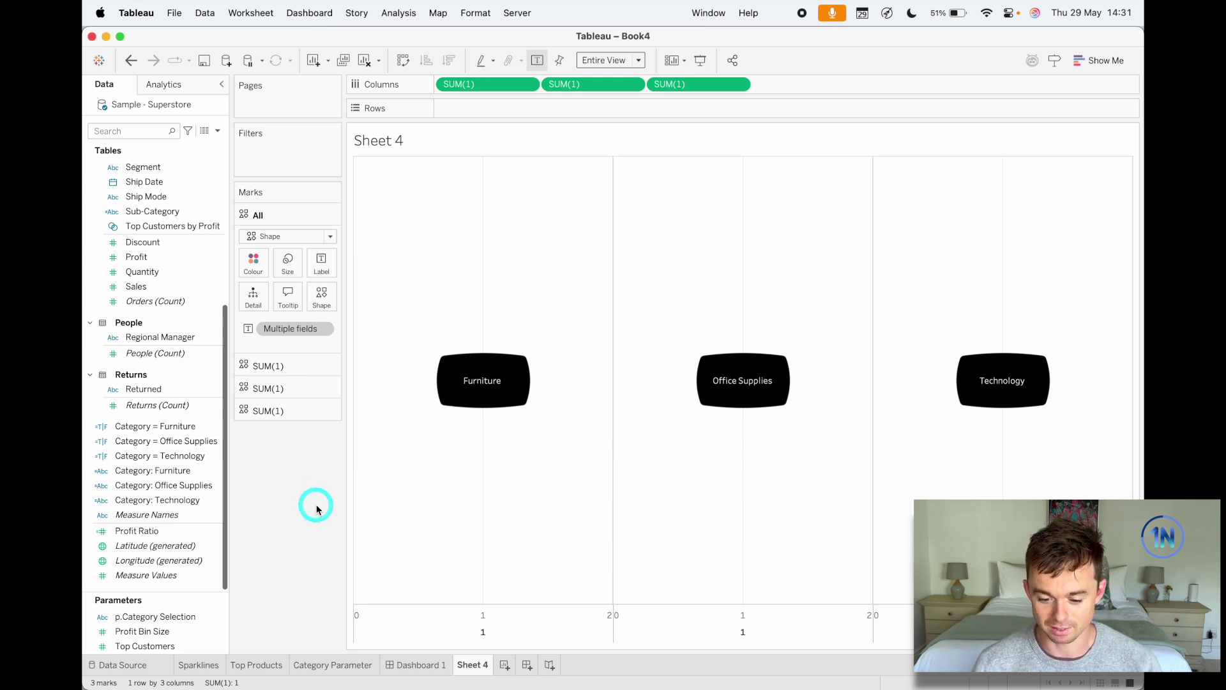
- In the Format pane, set the row Grand Total borders and row dividers to None
right_click(531, 473)
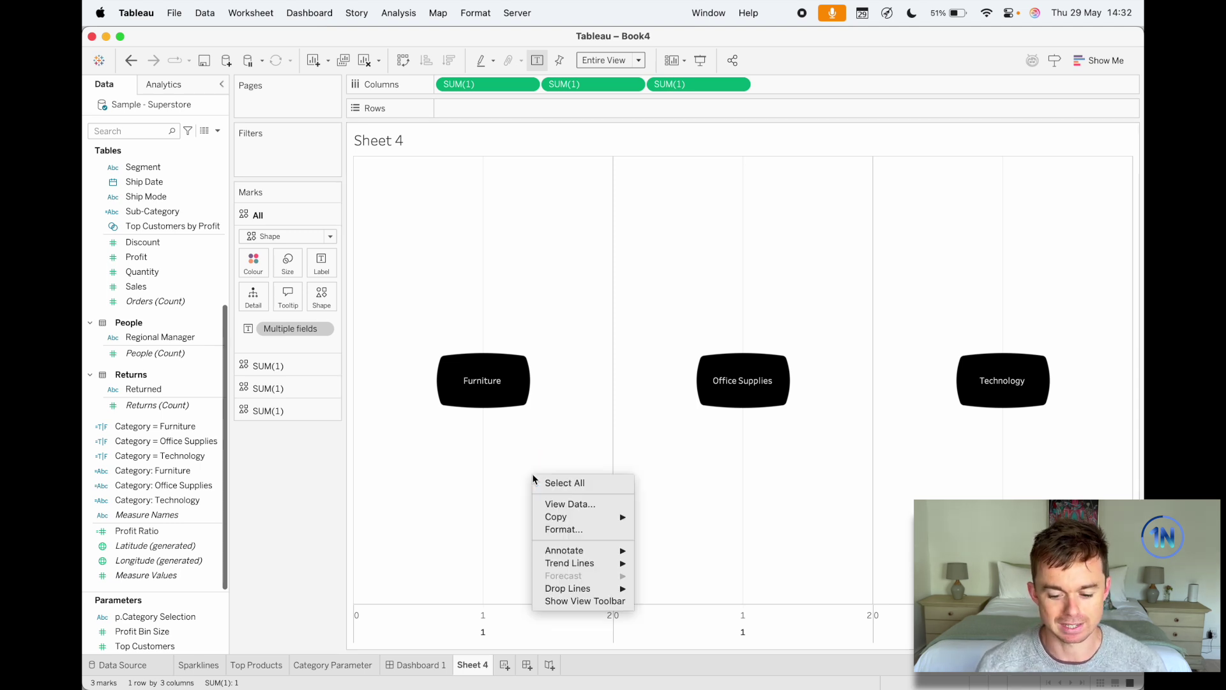
click(580, 536)
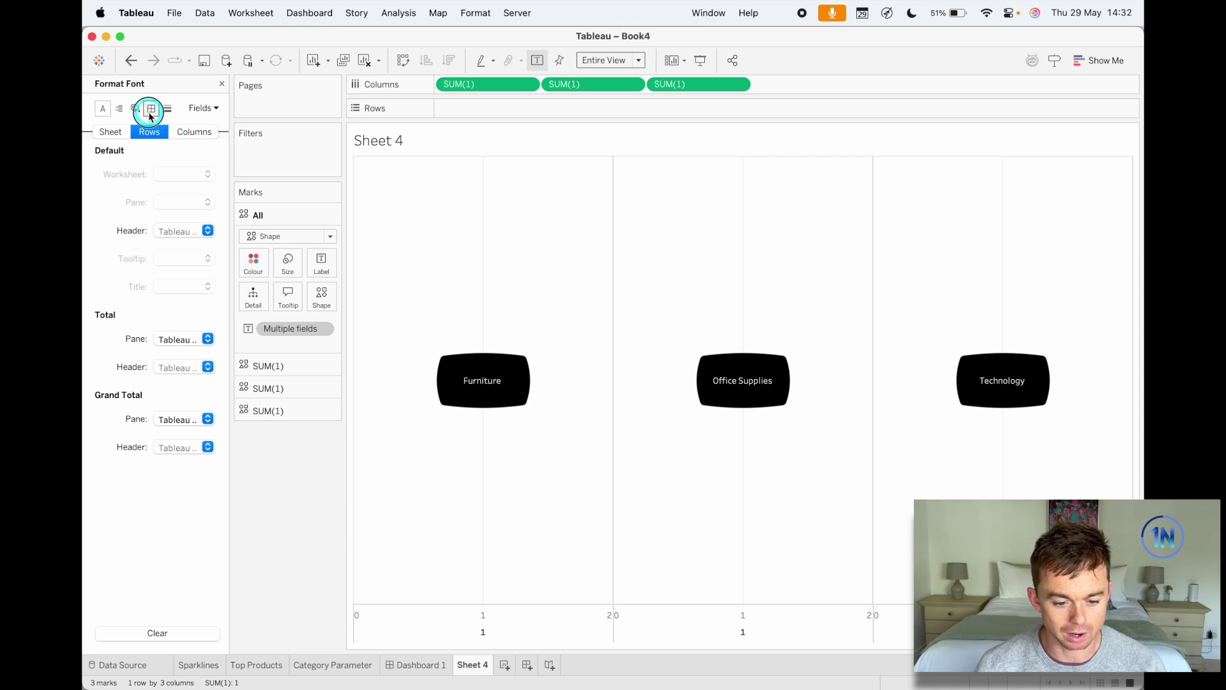
click(152, 108)
click(197, 369)
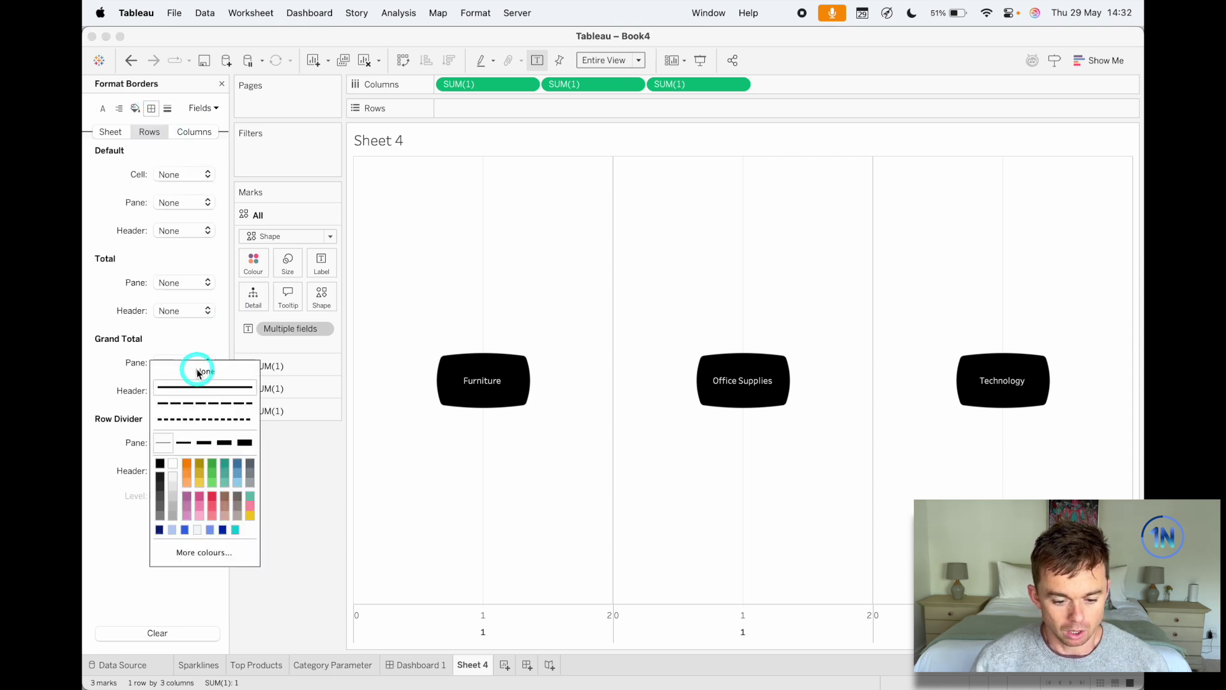
click(101, 386)
click(205, 447)
click(205, 451)
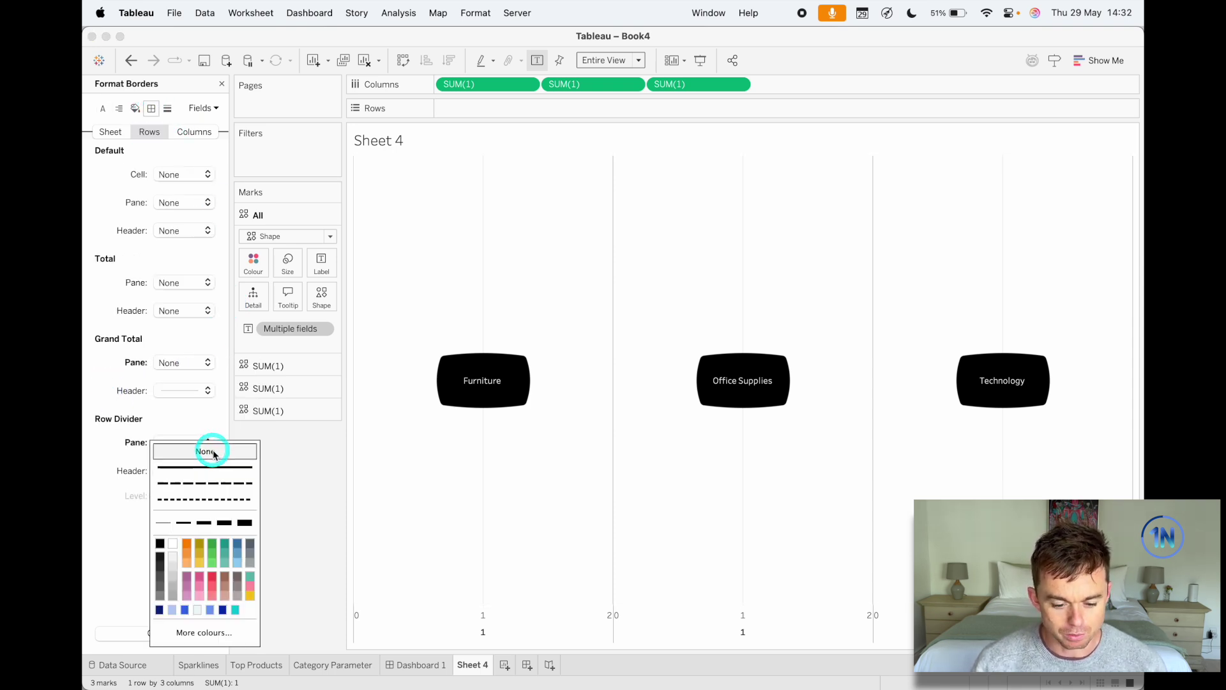
click(196, 392)
click(207, 408)
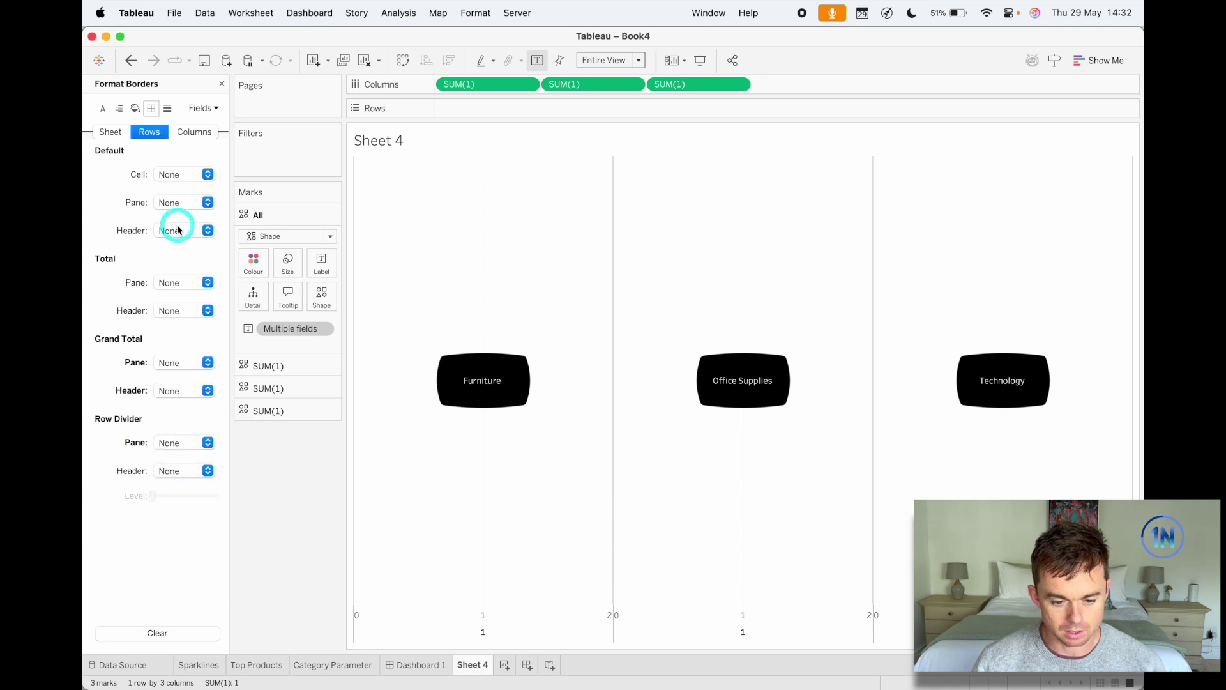
- Set the column Grand Total border and column dividers to None
click(190, 131)
click(205, 362)
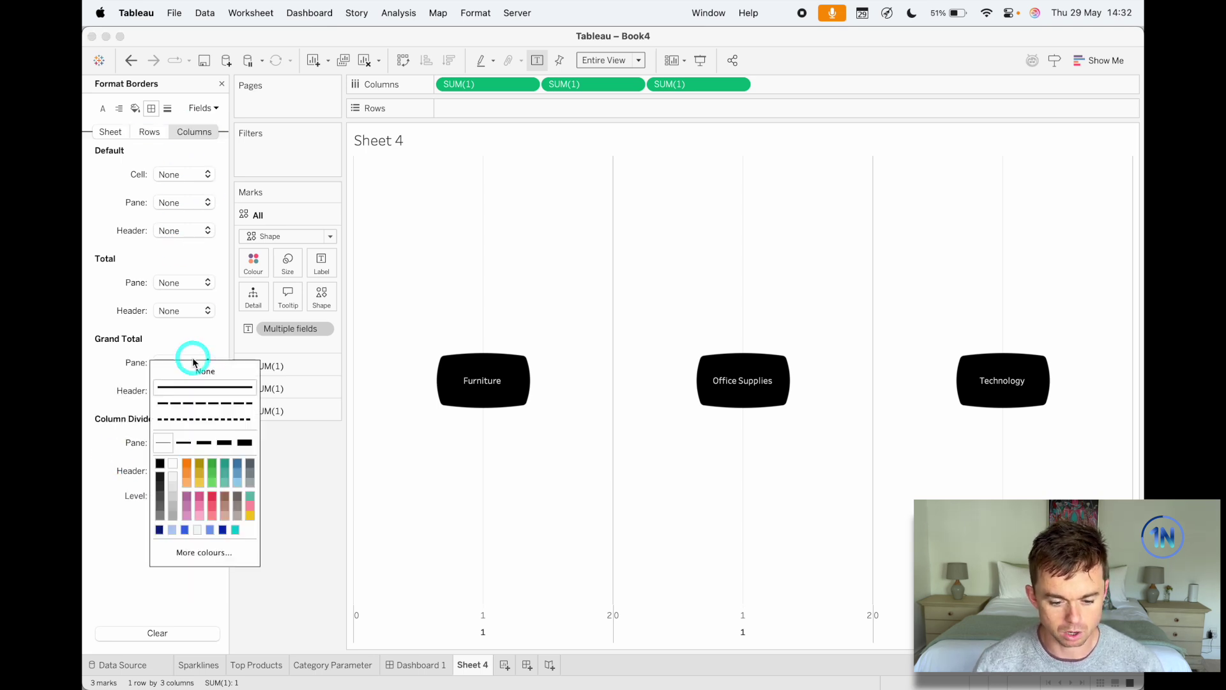
click(195, 374)
click(134, 404)
click(173, 441)
click(186, 447)
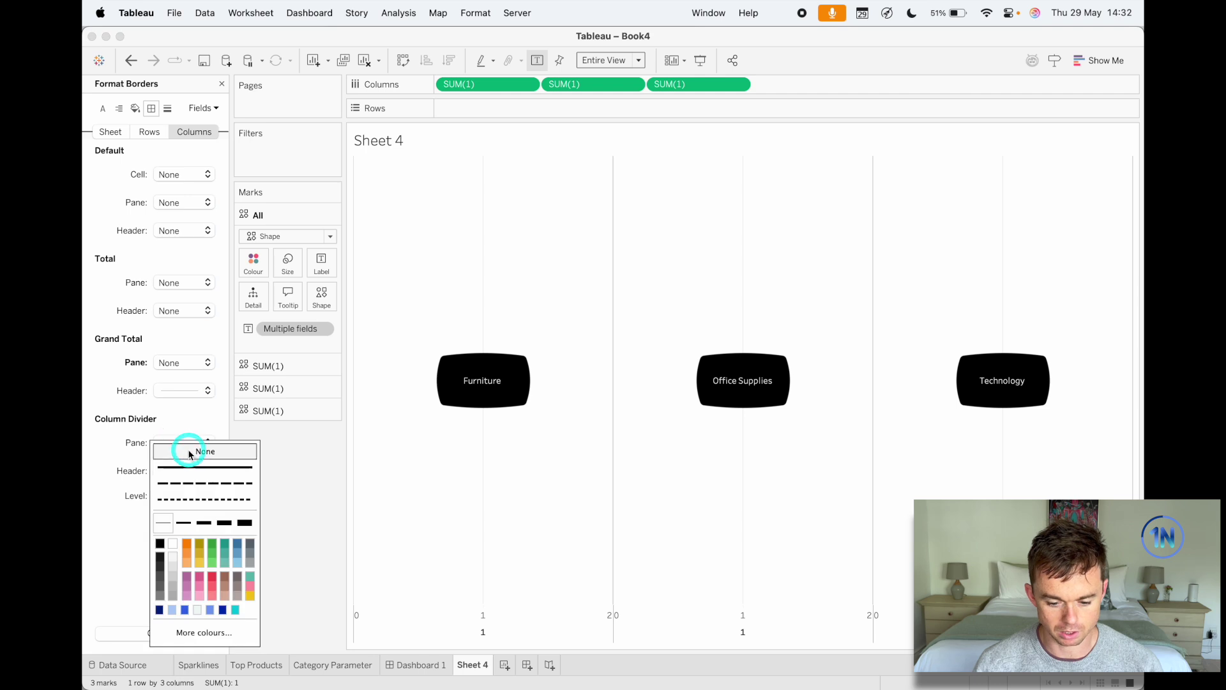
click(121, 452)
click(209, 416)
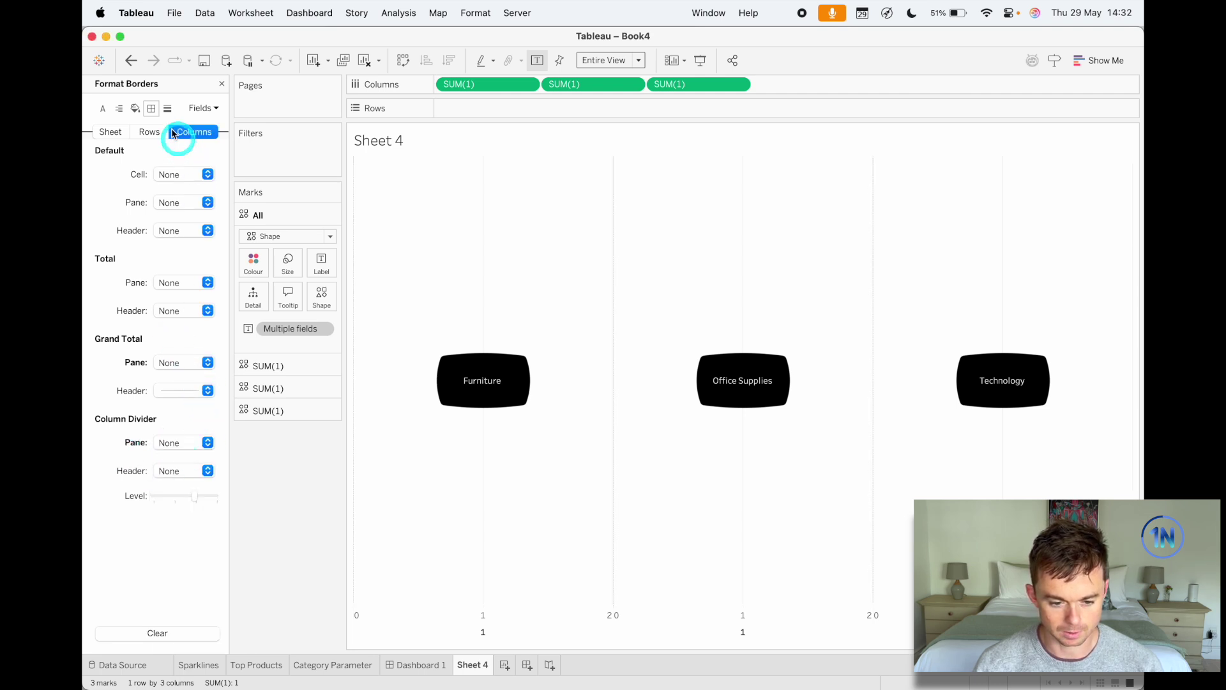
- Remove the zero lines and axis ticks, then close the Format pane
click(167, 108)
click(182, 202)
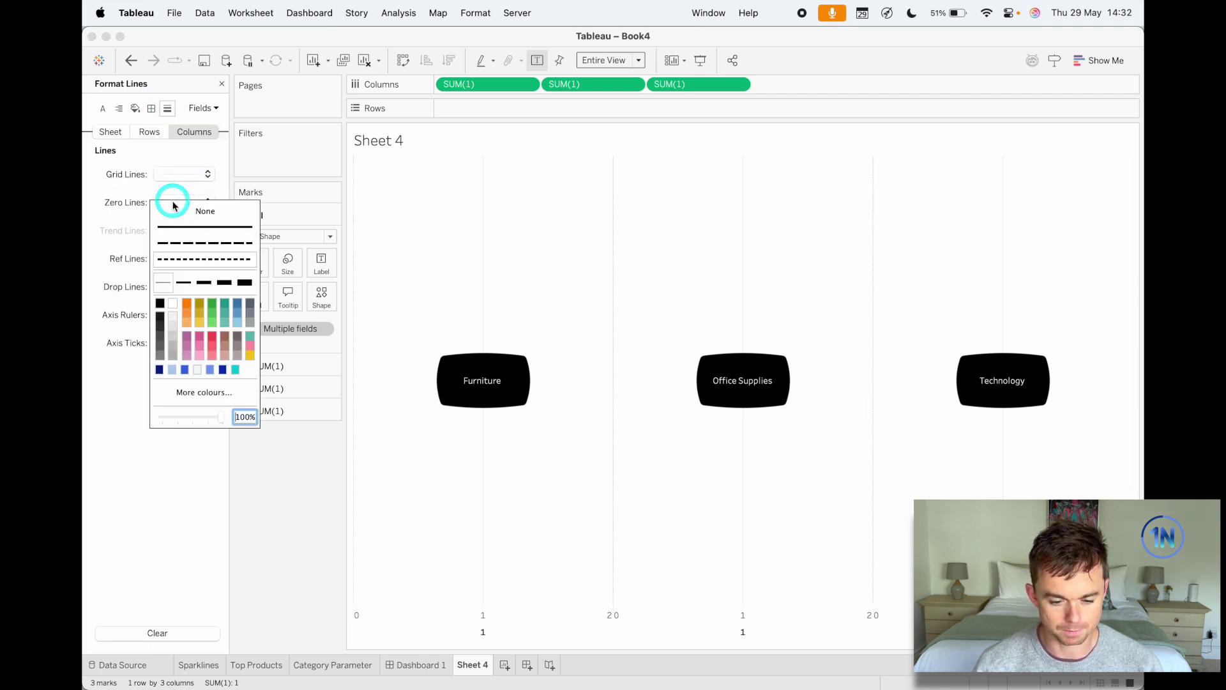
click(186, 182)
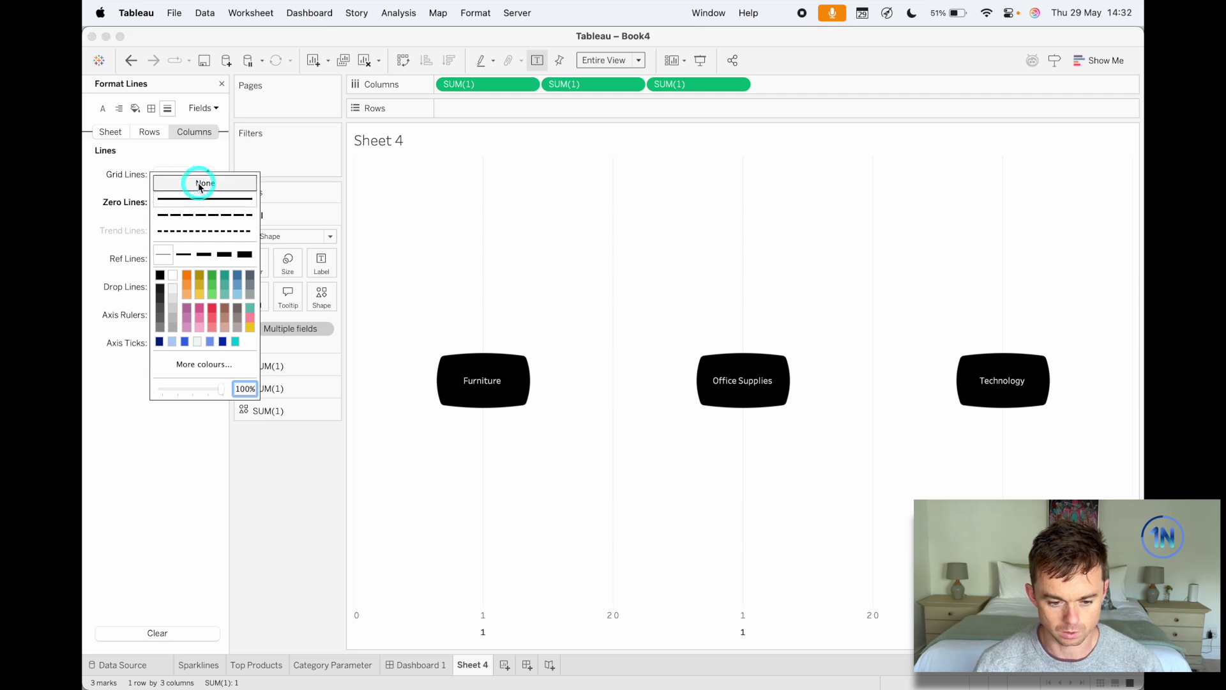
click(151, 133)
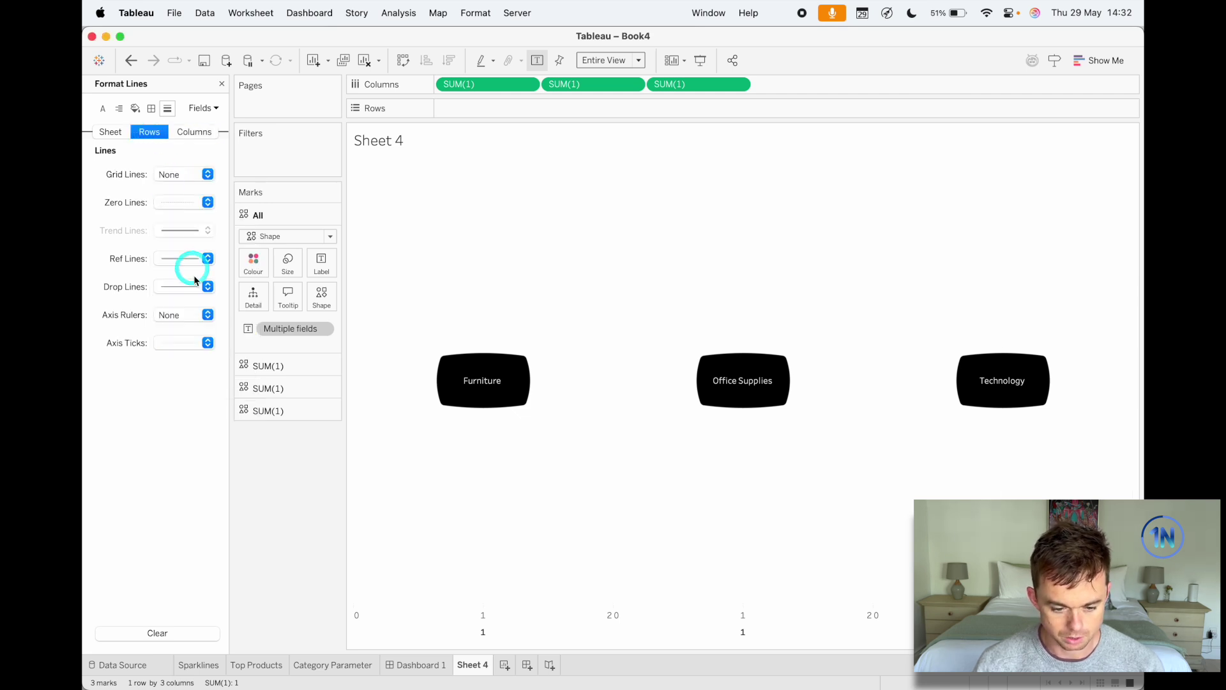
click(180, 343)
click(185, 354)
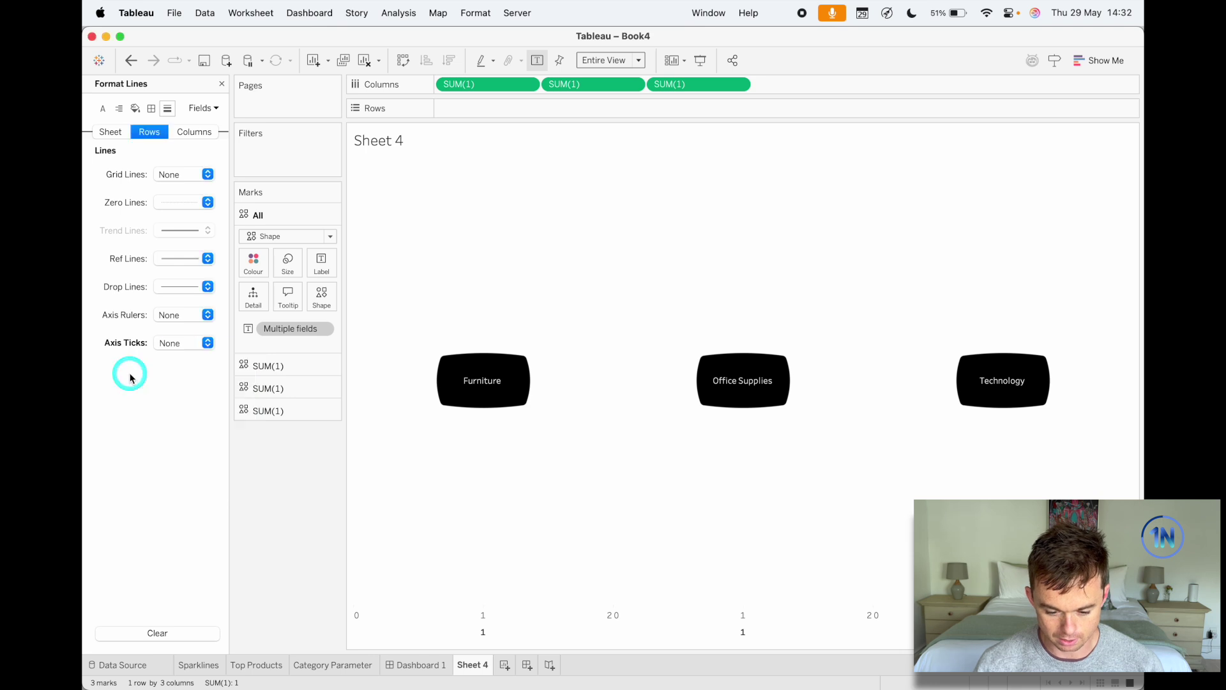
click(221, 84)
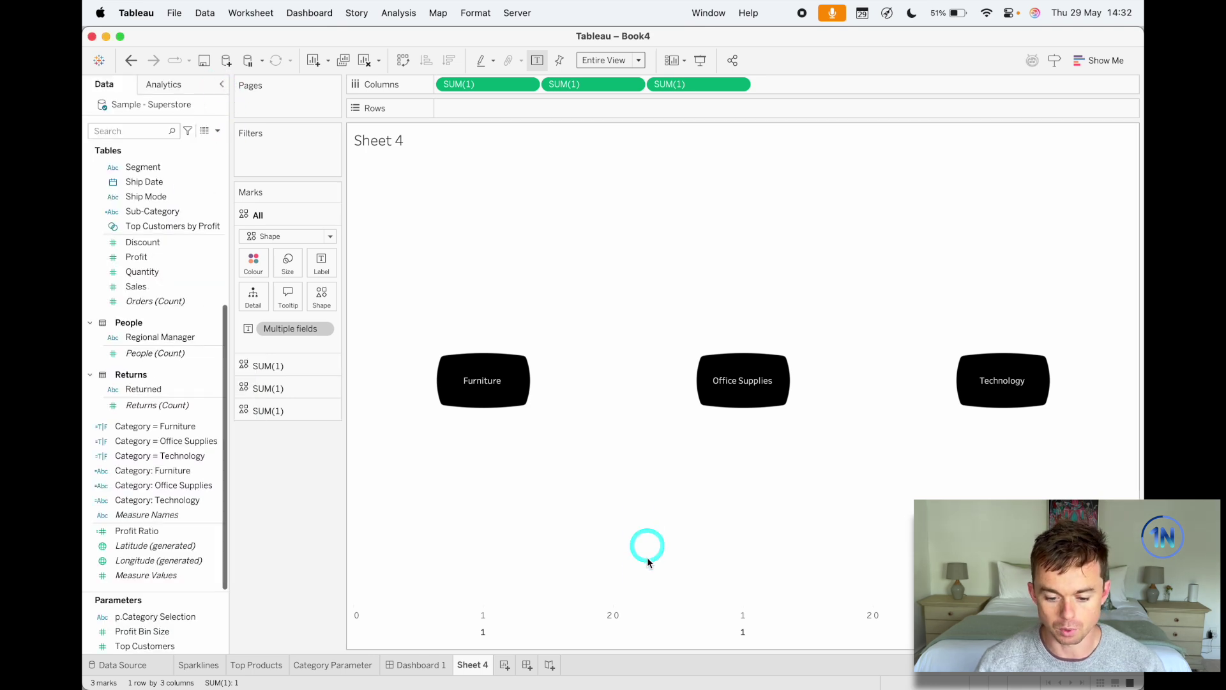
- Hide the bottom axis header and return to Dashboard 1
right_click(538, 620)
click(573, 585)
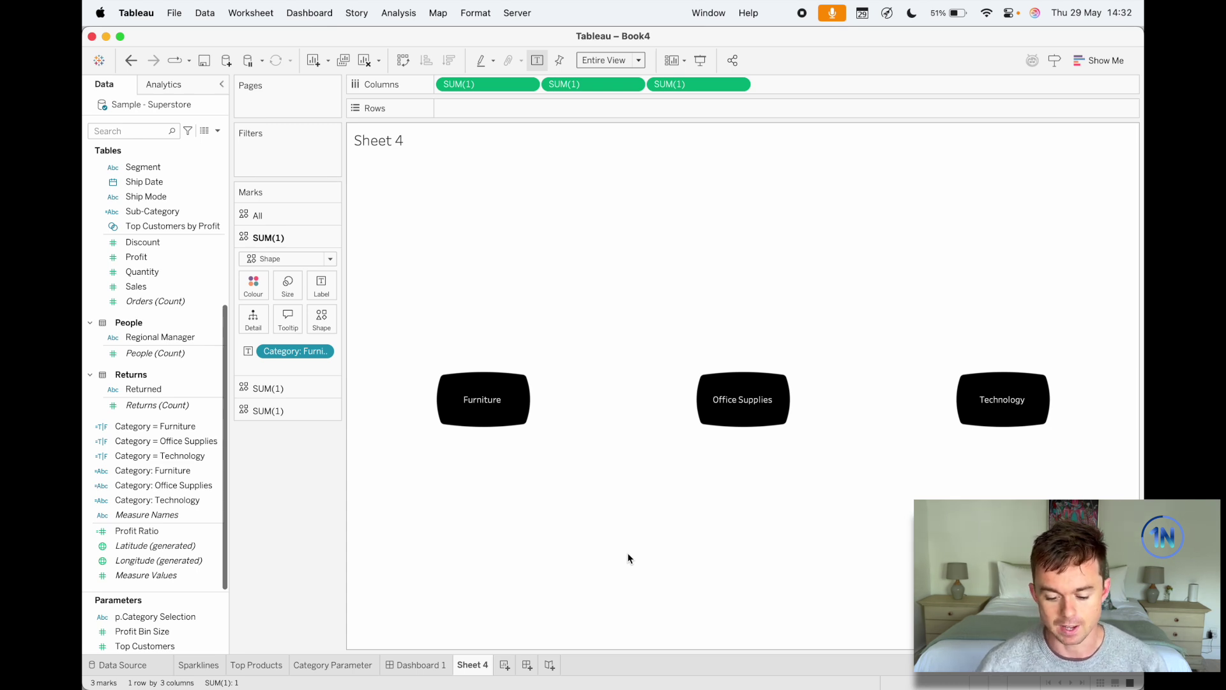
click(512, 591)
- Select Office Supplies with the category buttons, then clear the button selection
click(422, 665)
click(719, 161)
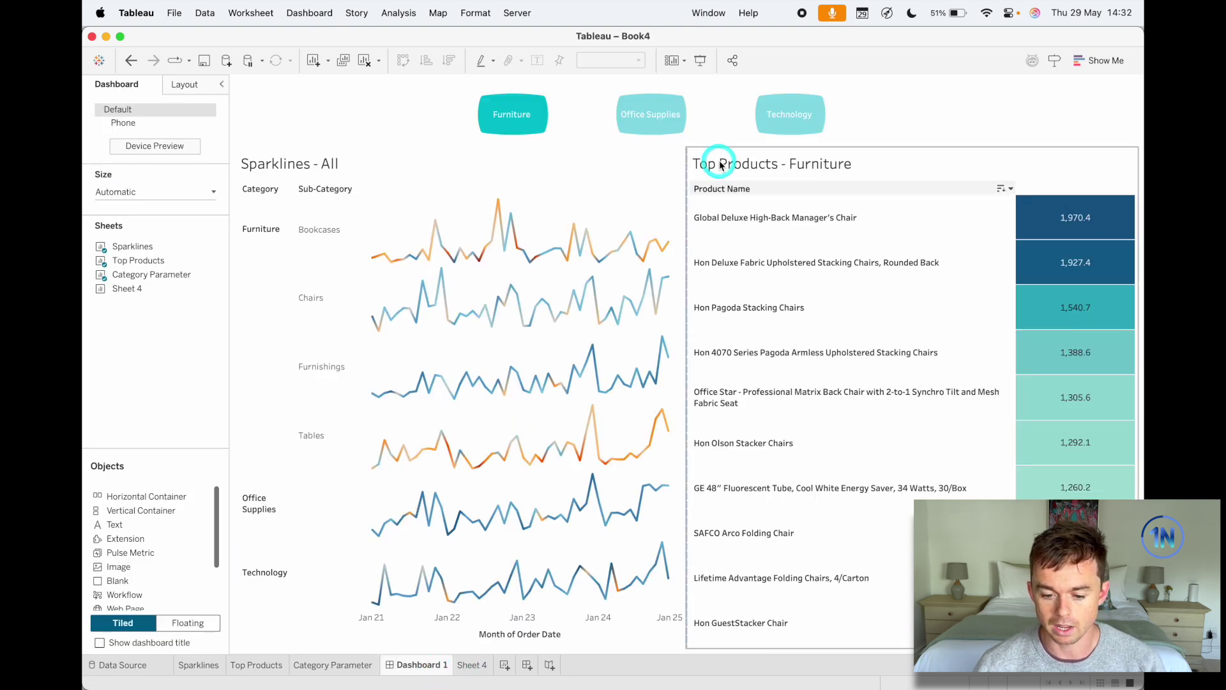
click(660, 112)
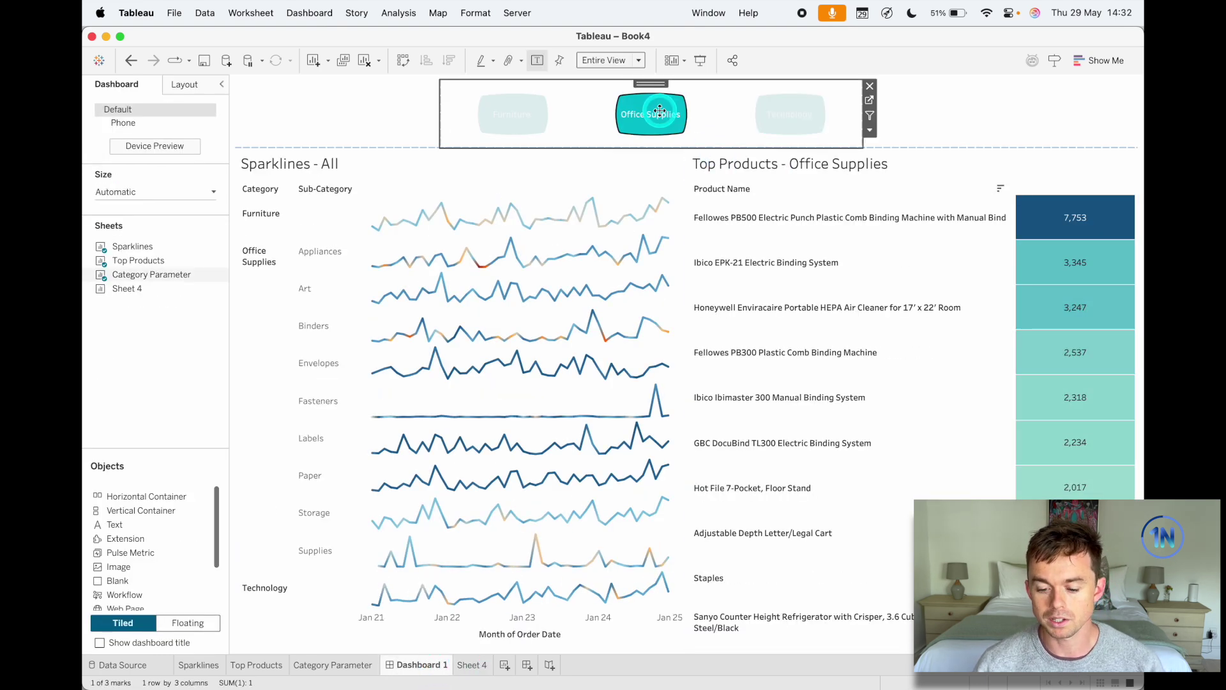
click(728, 110)
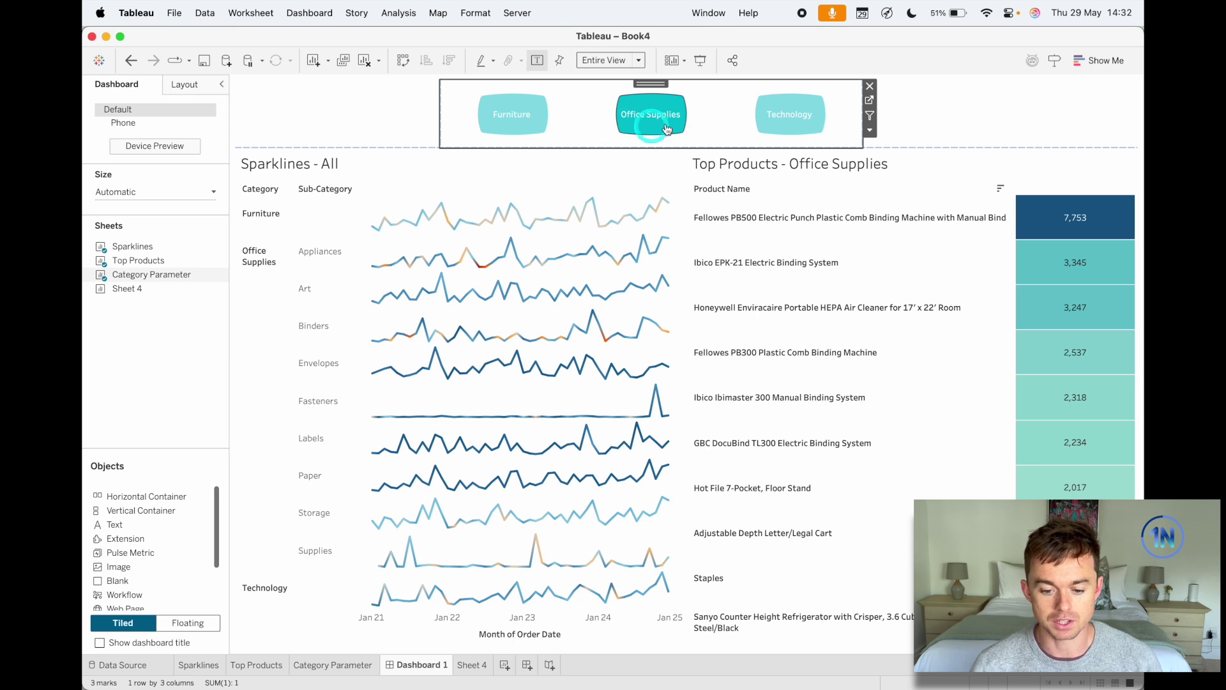
- Switch the dashboard to Technology, deselect the button, and open the Category Parameter worksheet
click(790, 113)
click(732, 115)
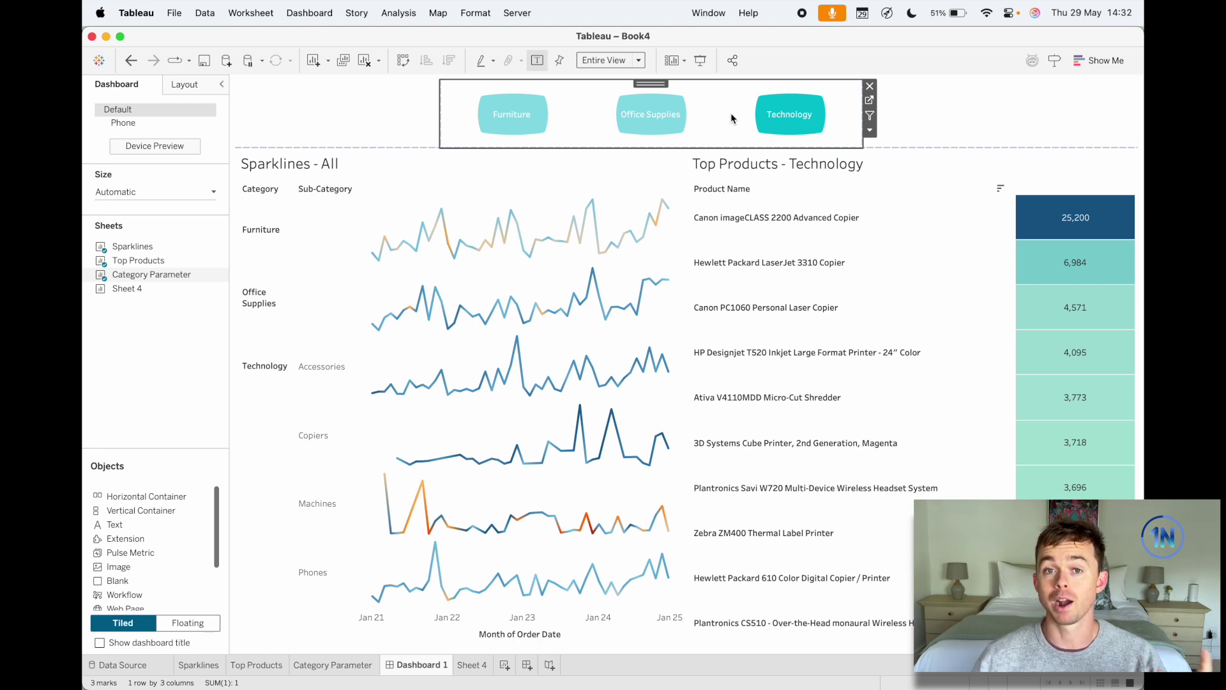
click(793, 121)
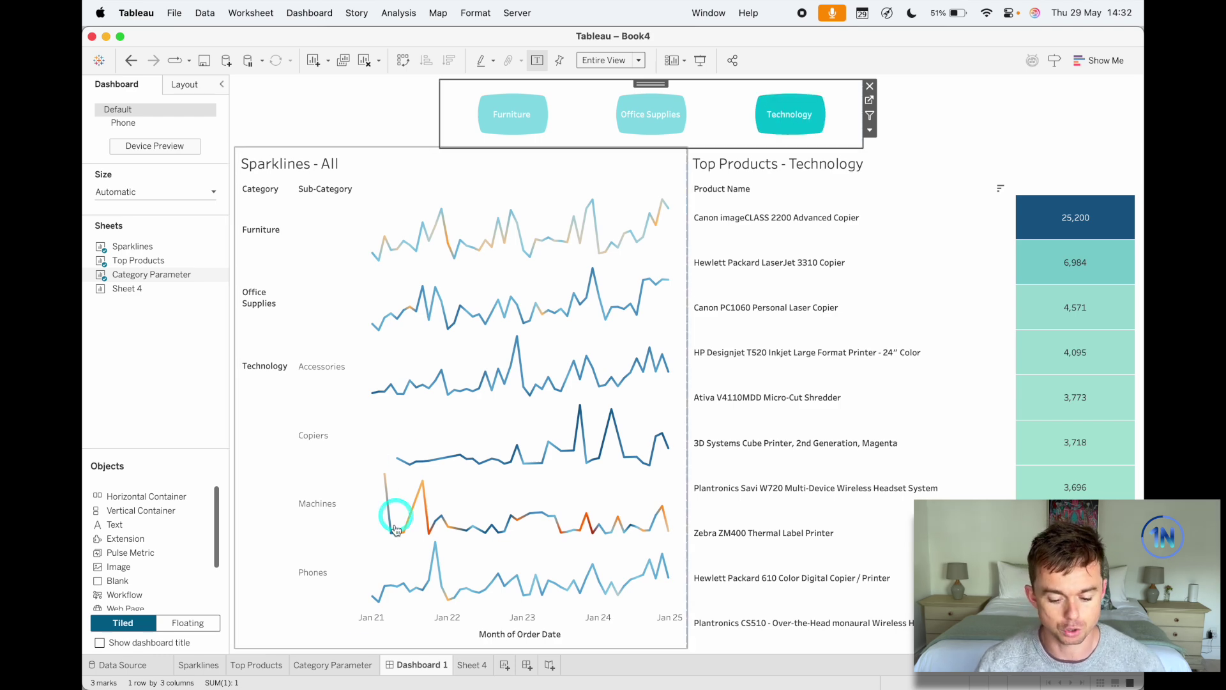
click(310, 664)
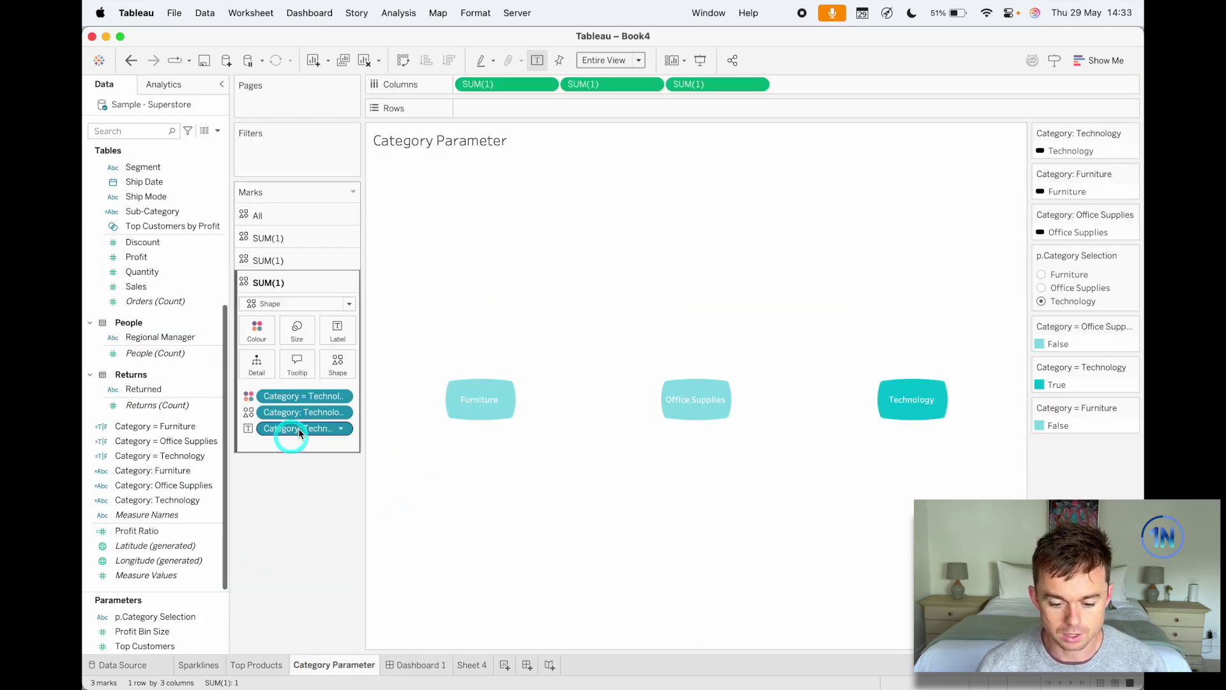
click(178, 458)
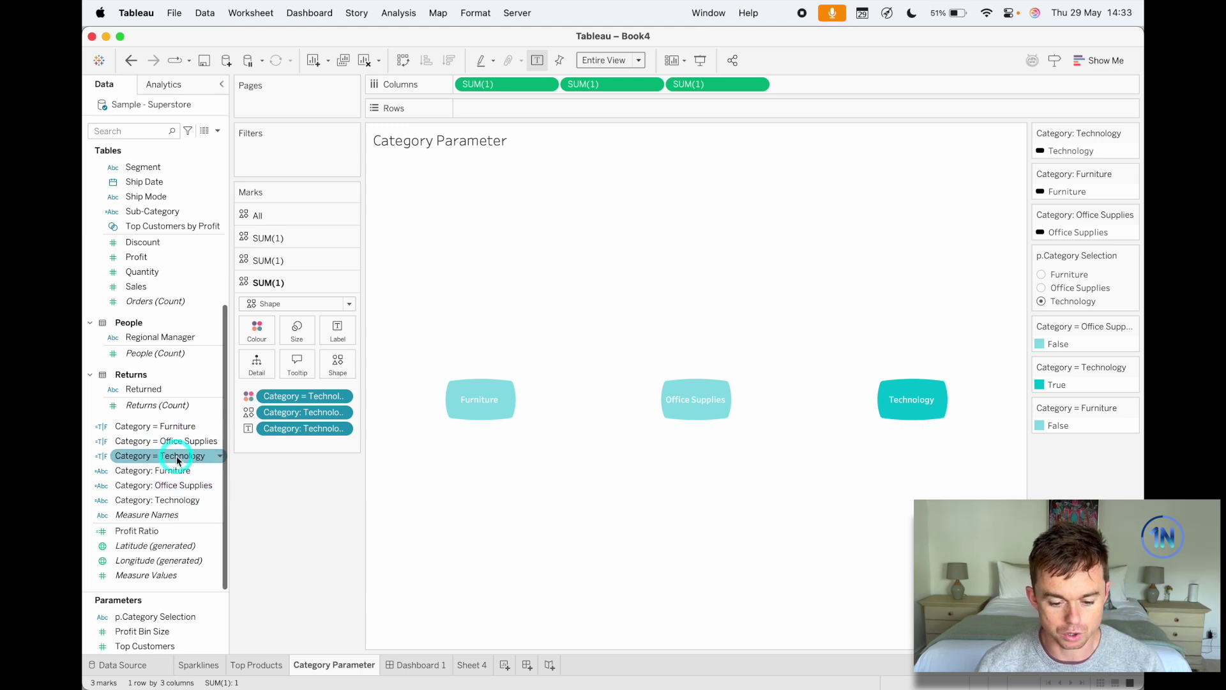
right_click(178, 460)
click(253, 225)
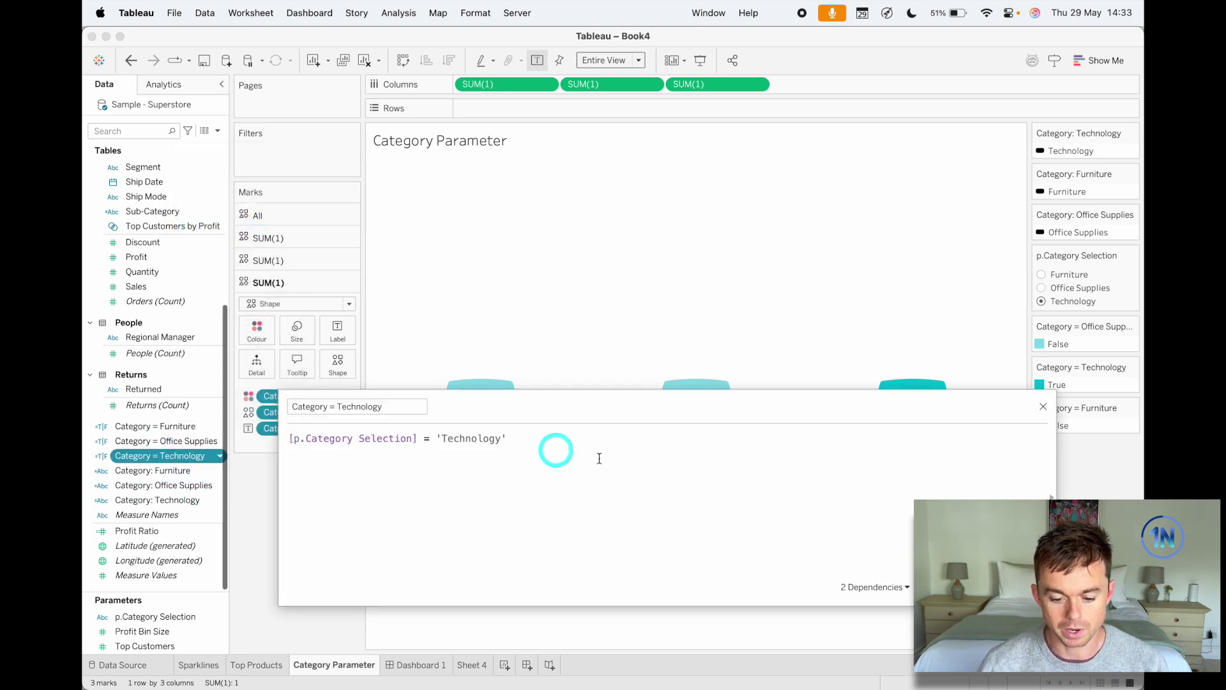
click(663, 456)
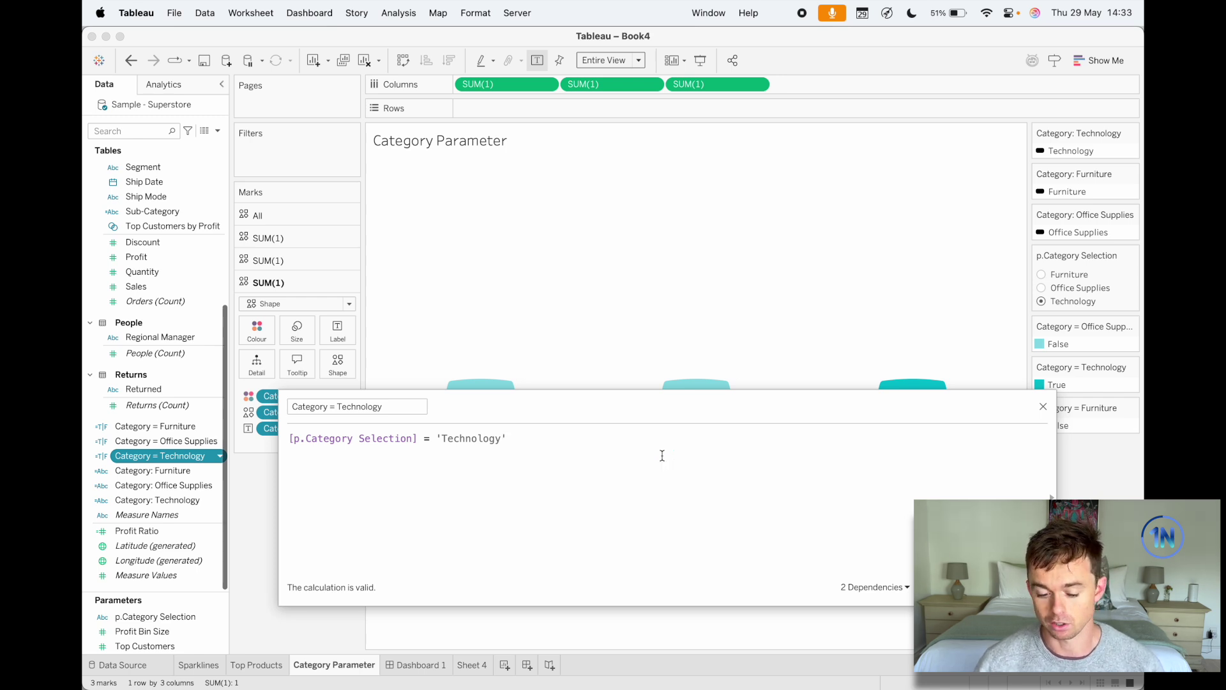
click(389, 438)
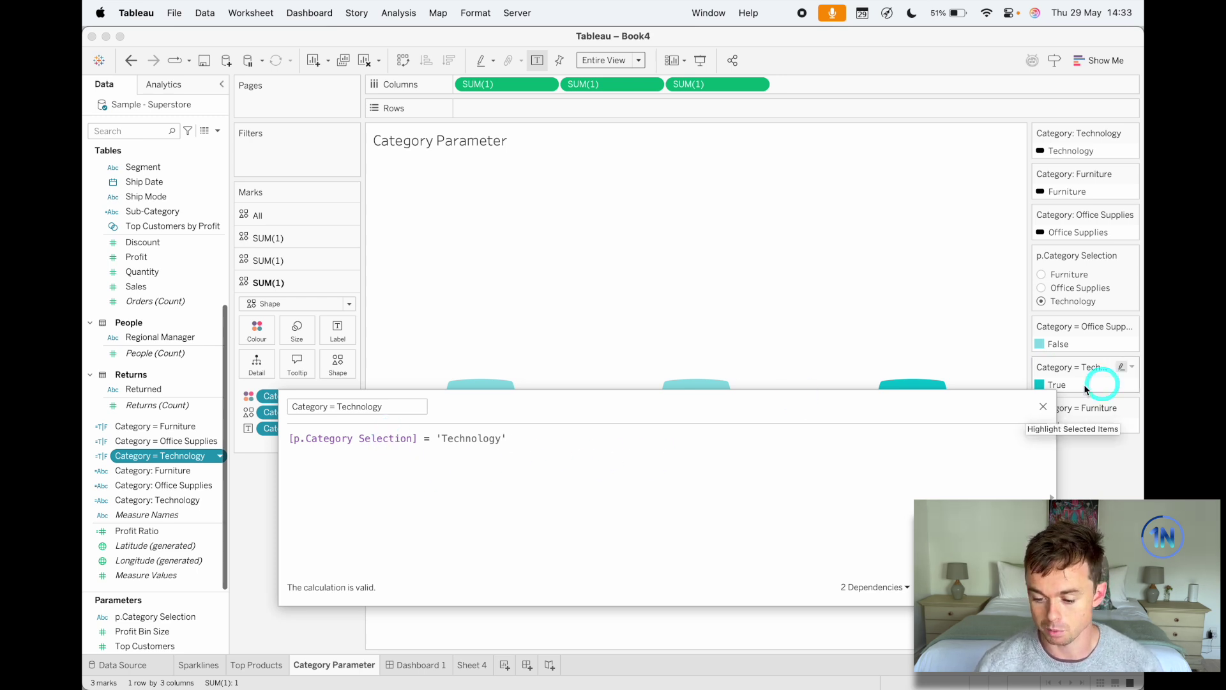
drag(534, 408, 534, 468)
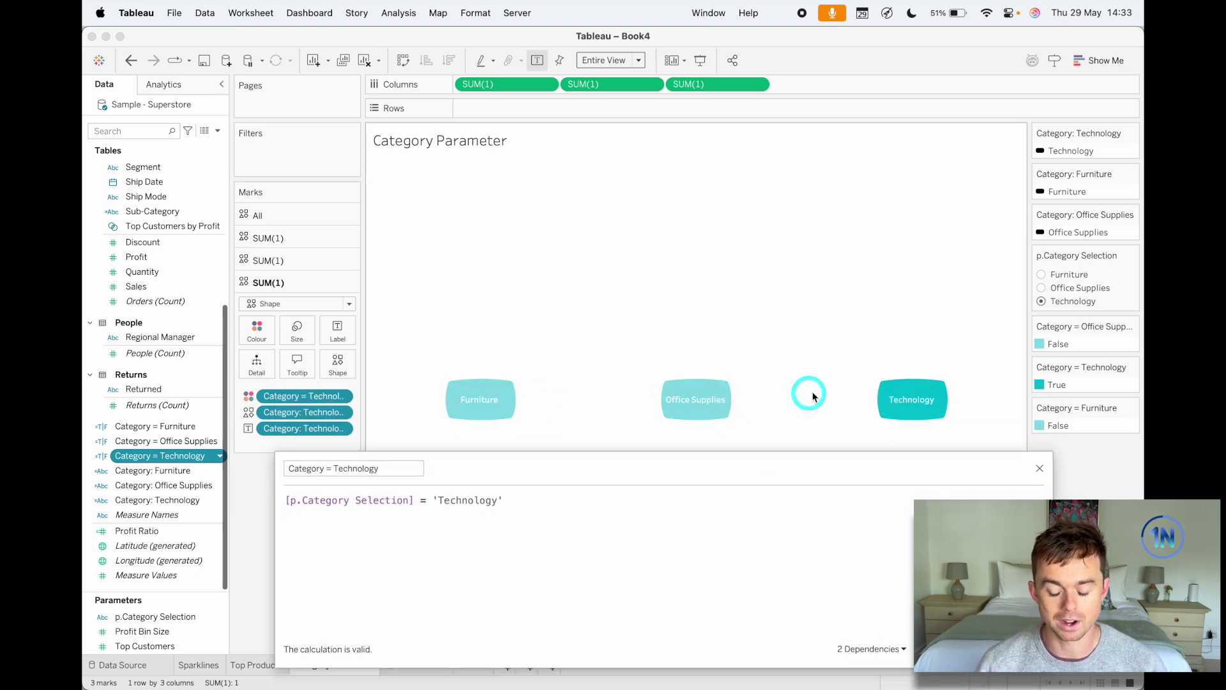
click(539, 411)
click(479, 507)
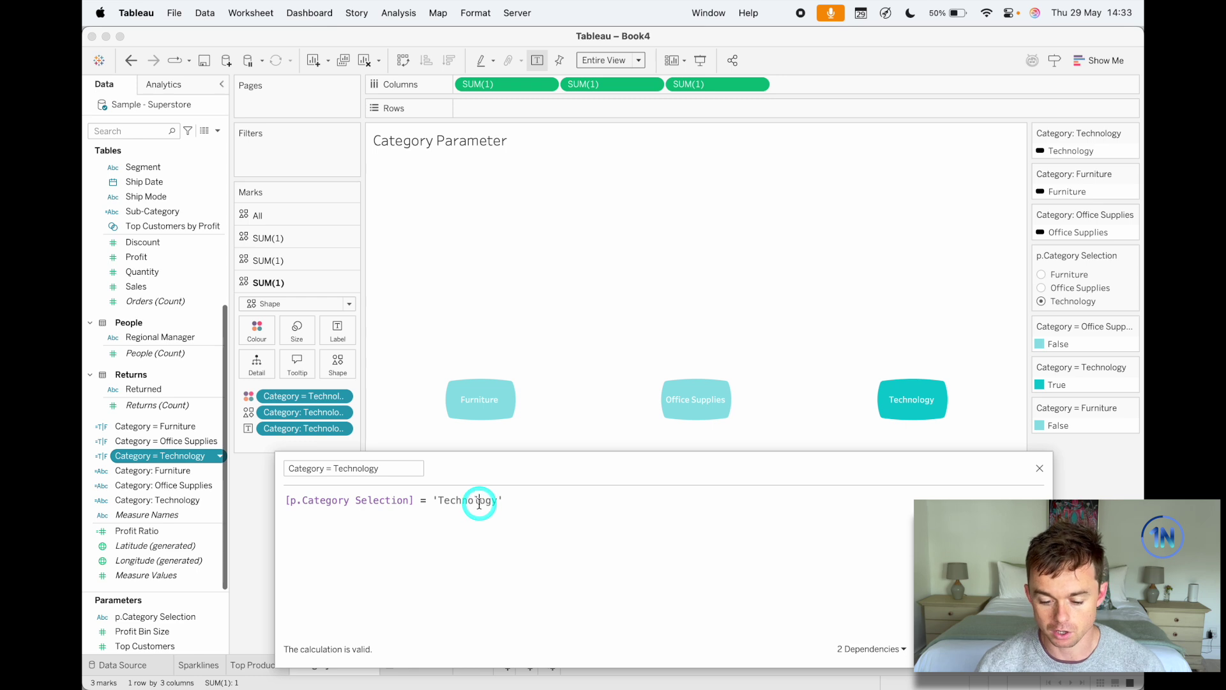
click(192, 478)
click(170, 485)
click(179, 441)
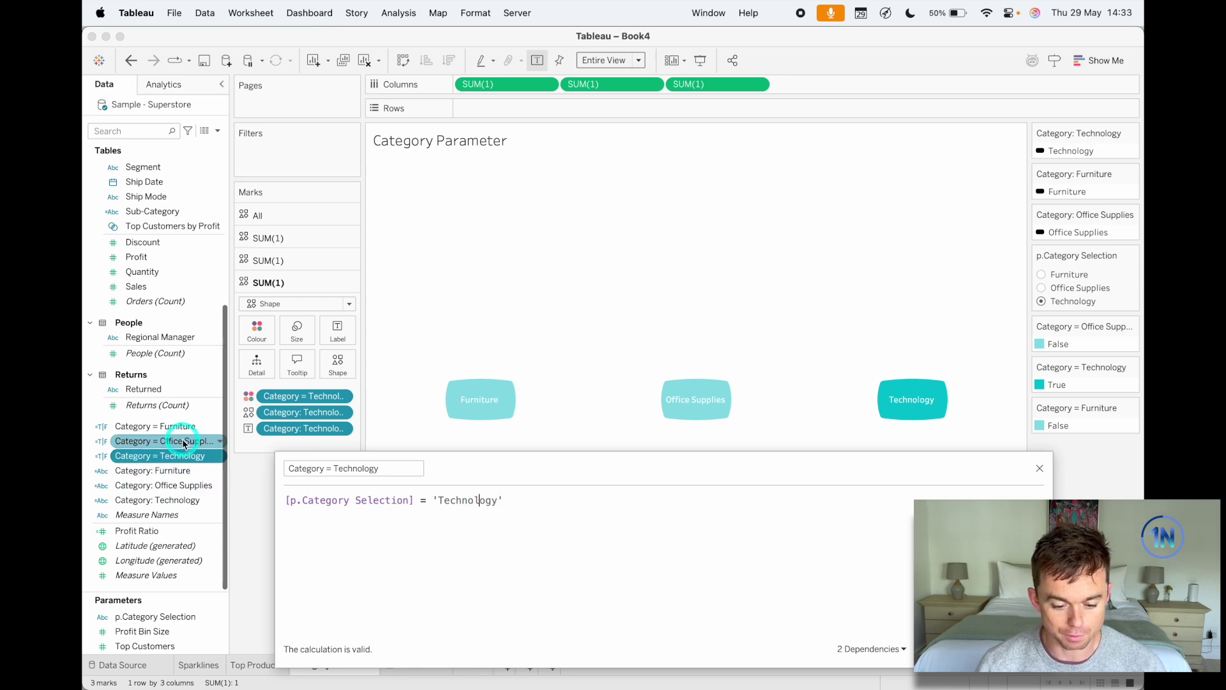
right_click(184, 442)
click(239, 207)
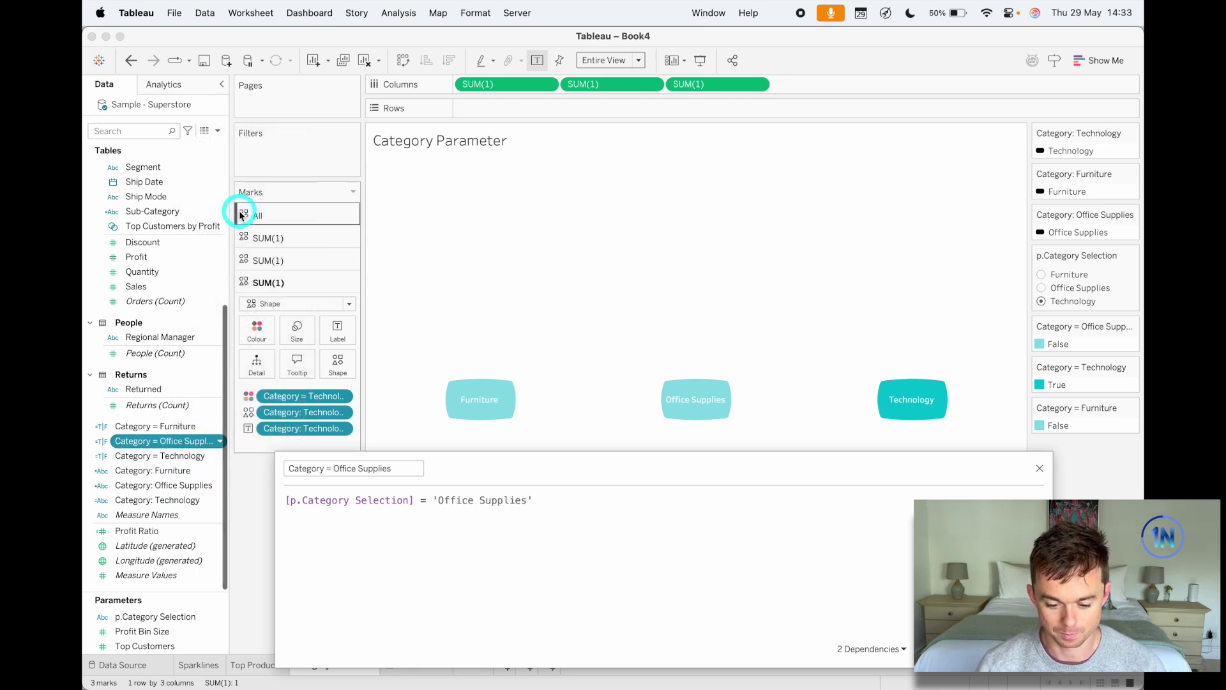
right_click(182, 426)
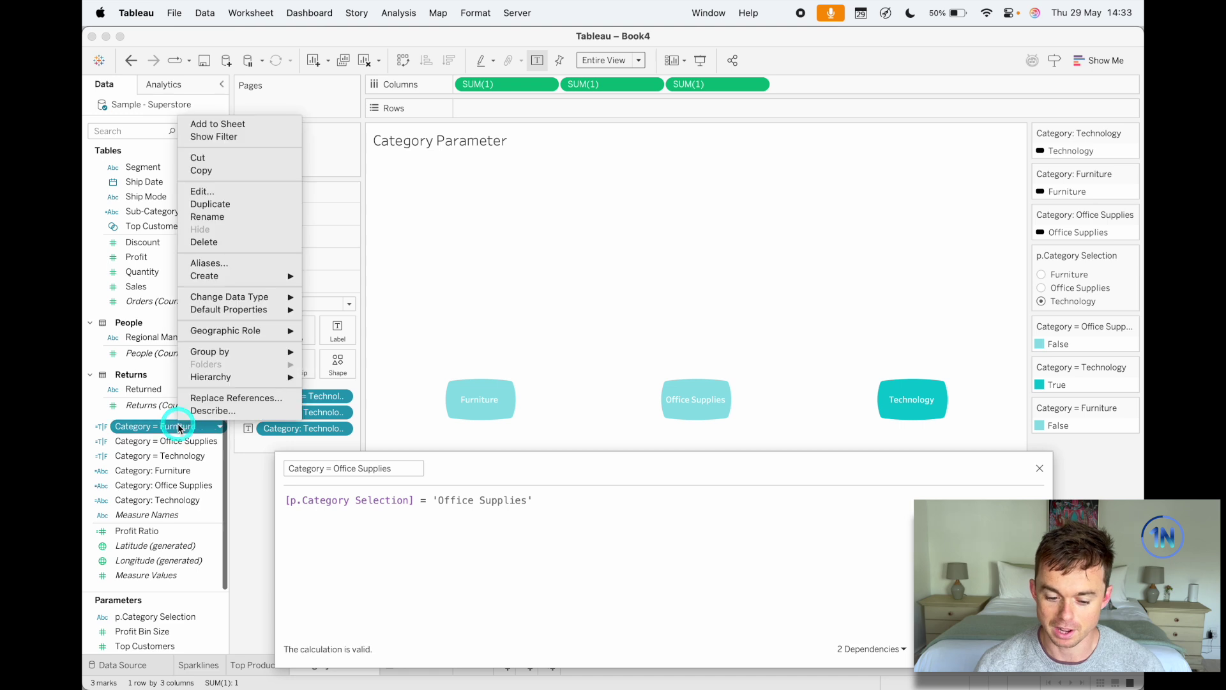
click(213, 196)
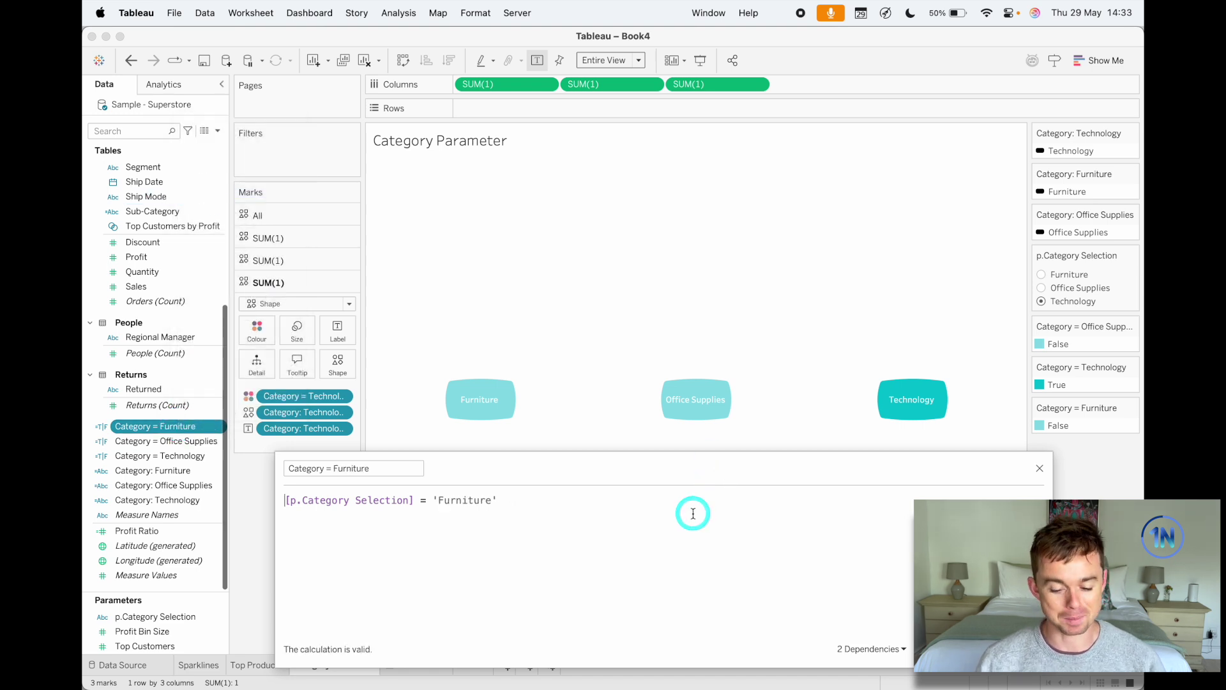
click(1040, 468)
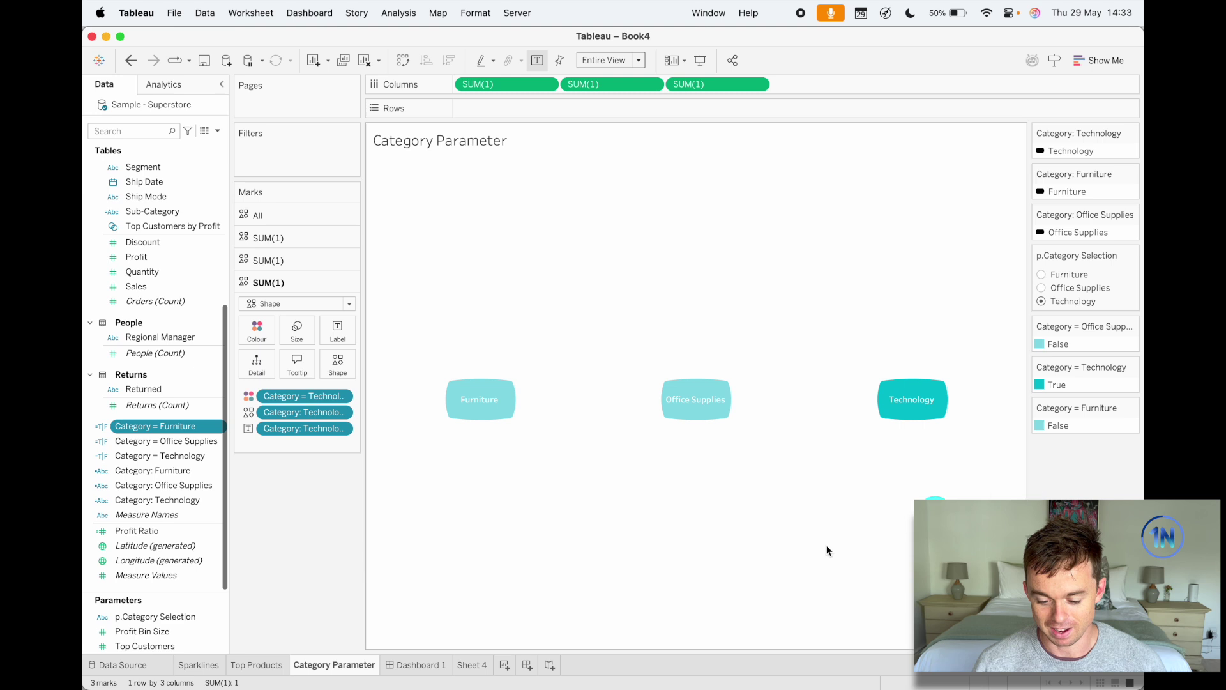
click(476, 665)
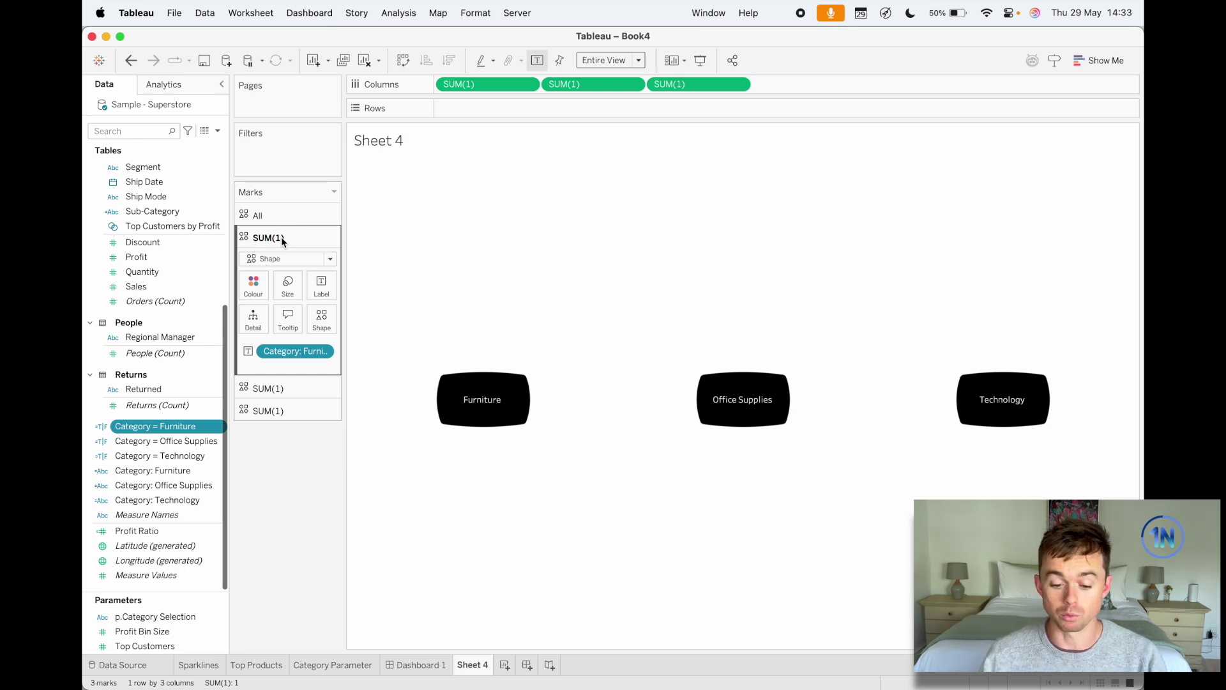
- Colour the Furniture, Office Supplies and Technology shapes by their matching Category = calculated fields
click(175, 476)
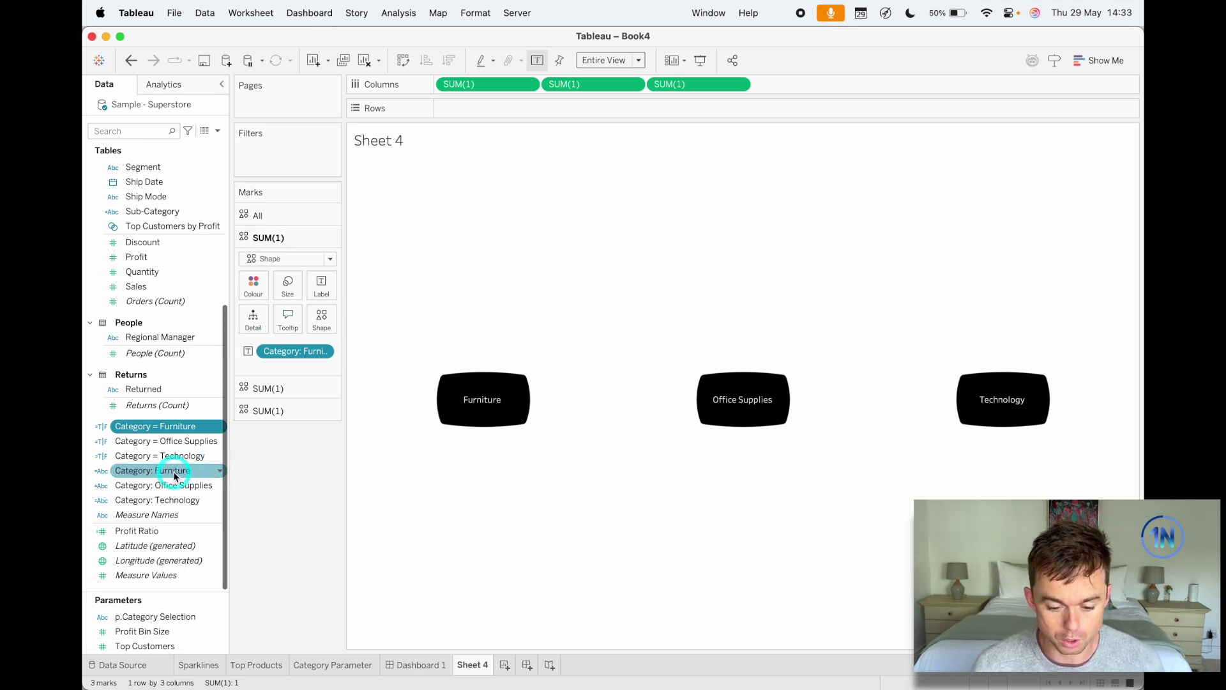
click(175, 476)
drag(175, 476, 254, 285)
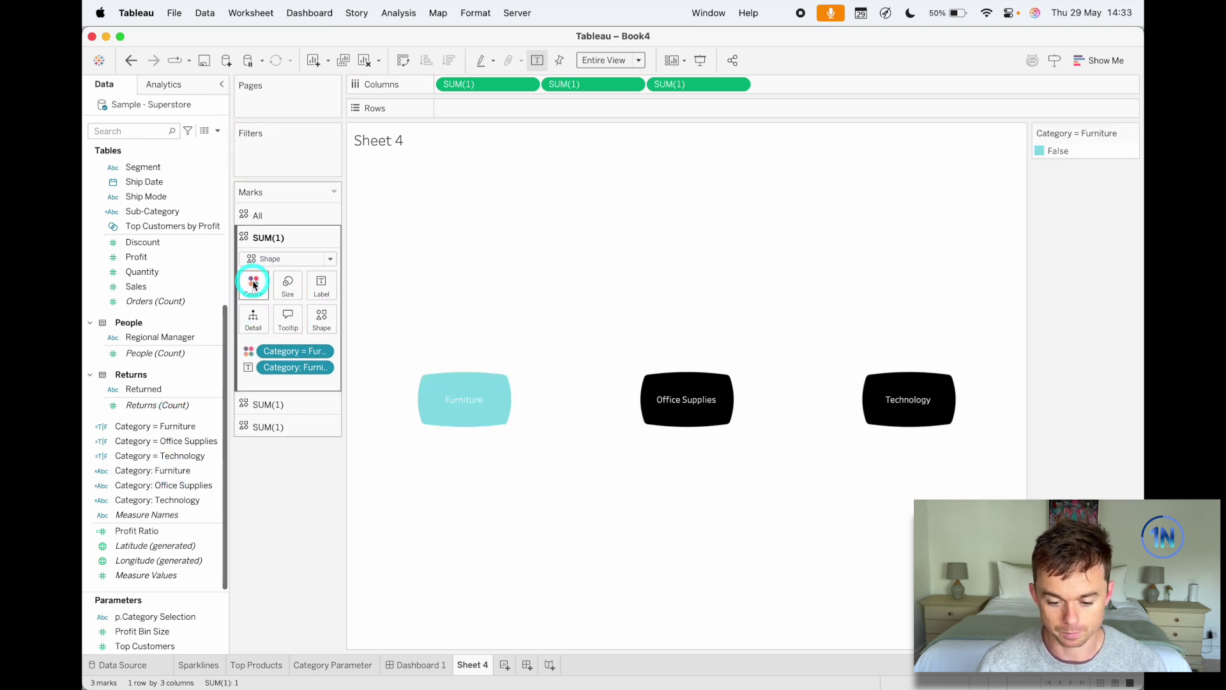
click(301, 403)
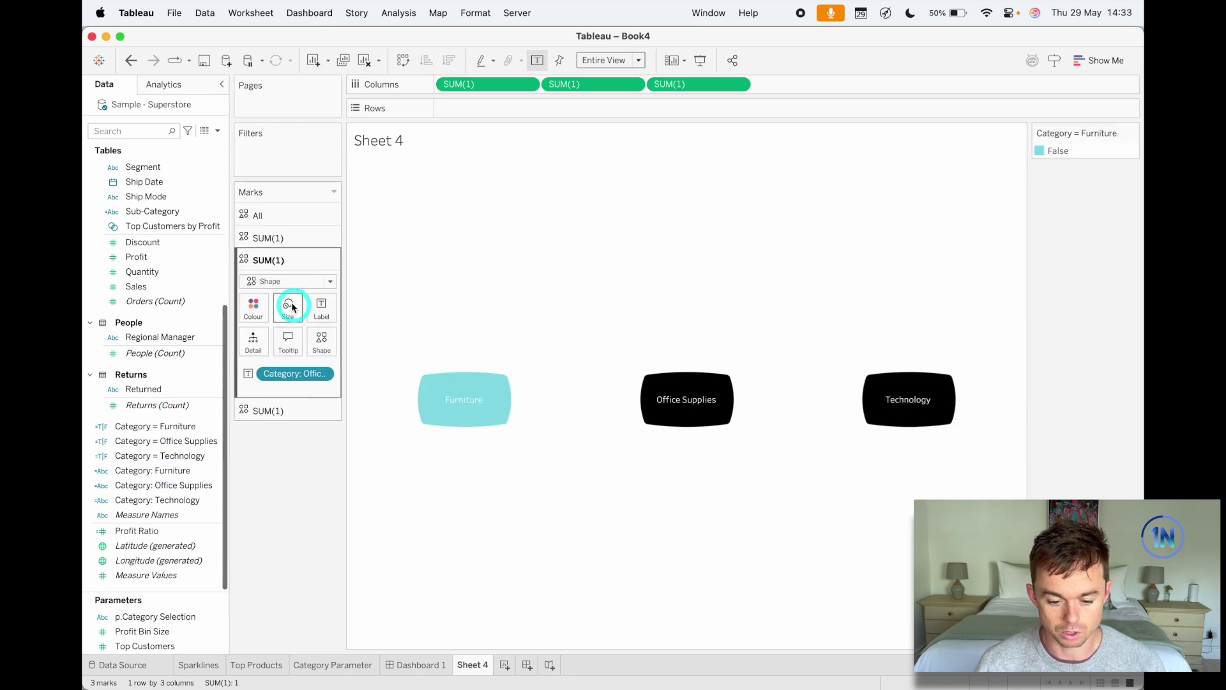
drag(170, 440, 251, 301)
click(276, 424)
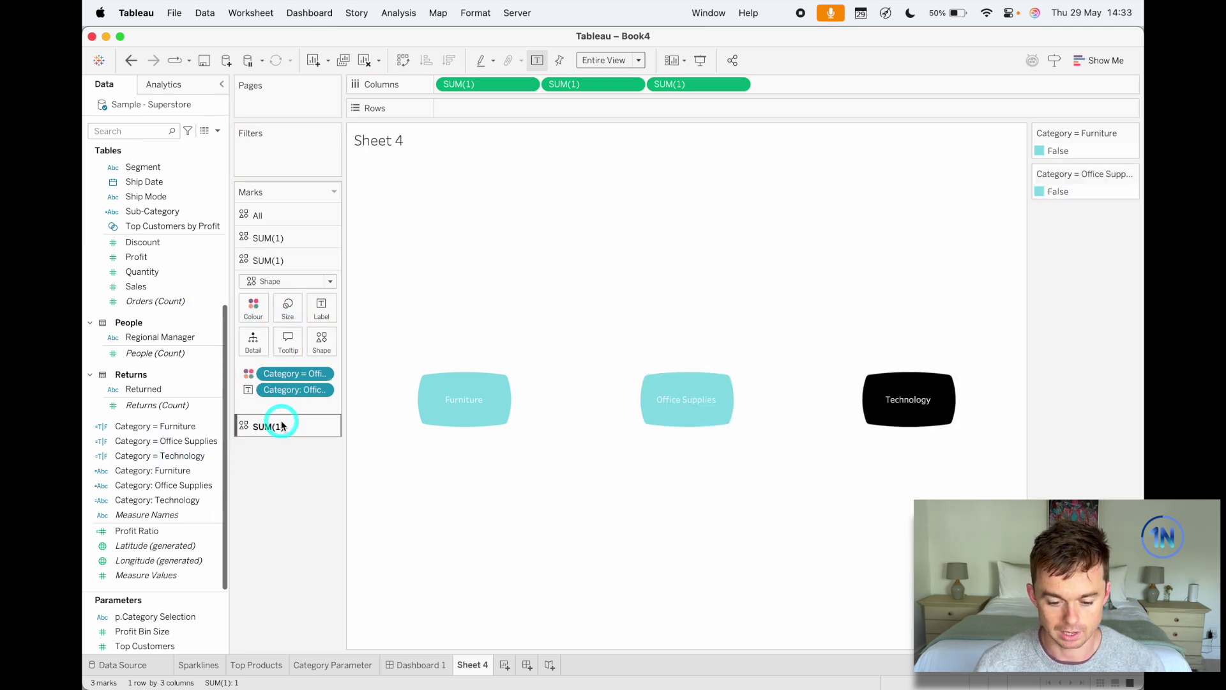
drag(171, 455, 261, 337)
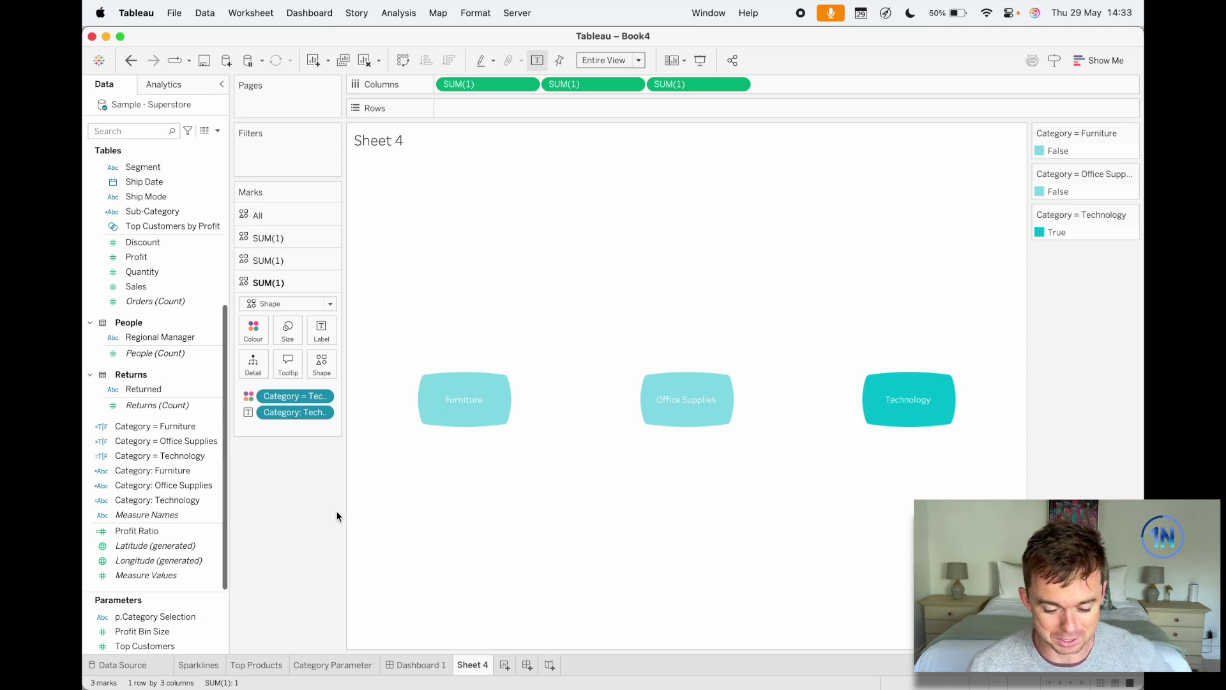
right_click(131, 617)
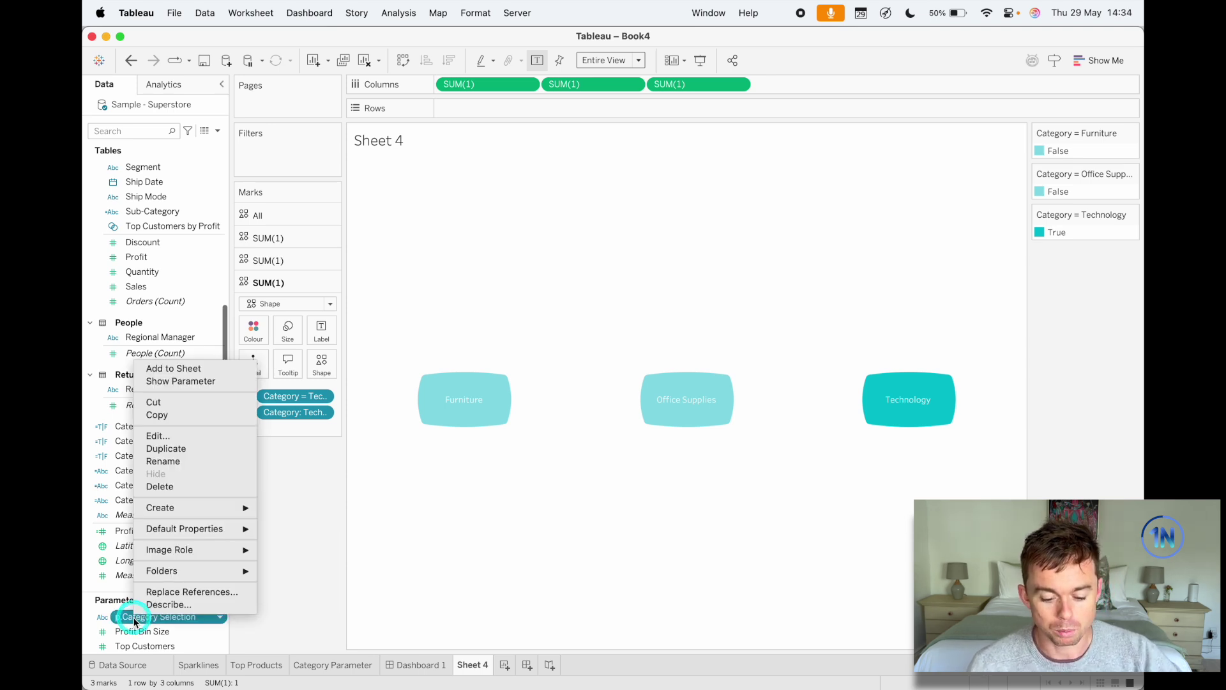
- Show p.Category Selection on Sheet 4 as a single-value radio list and try its values
click(216, 382)
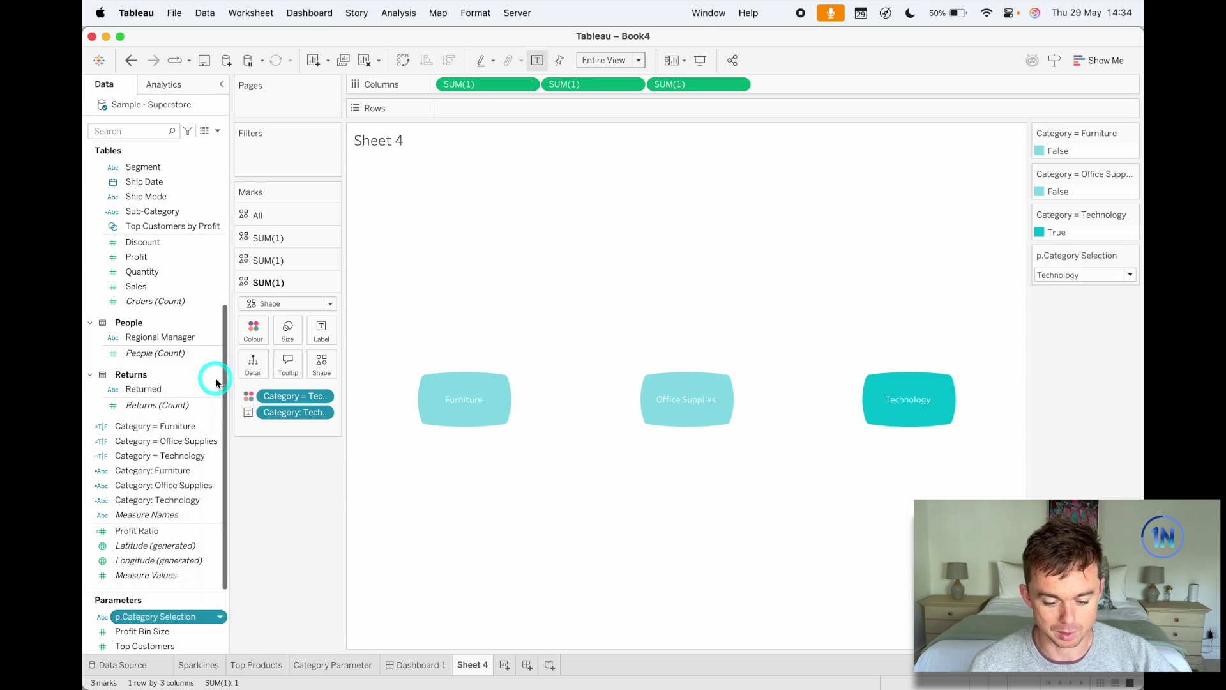
click(1129, 255)
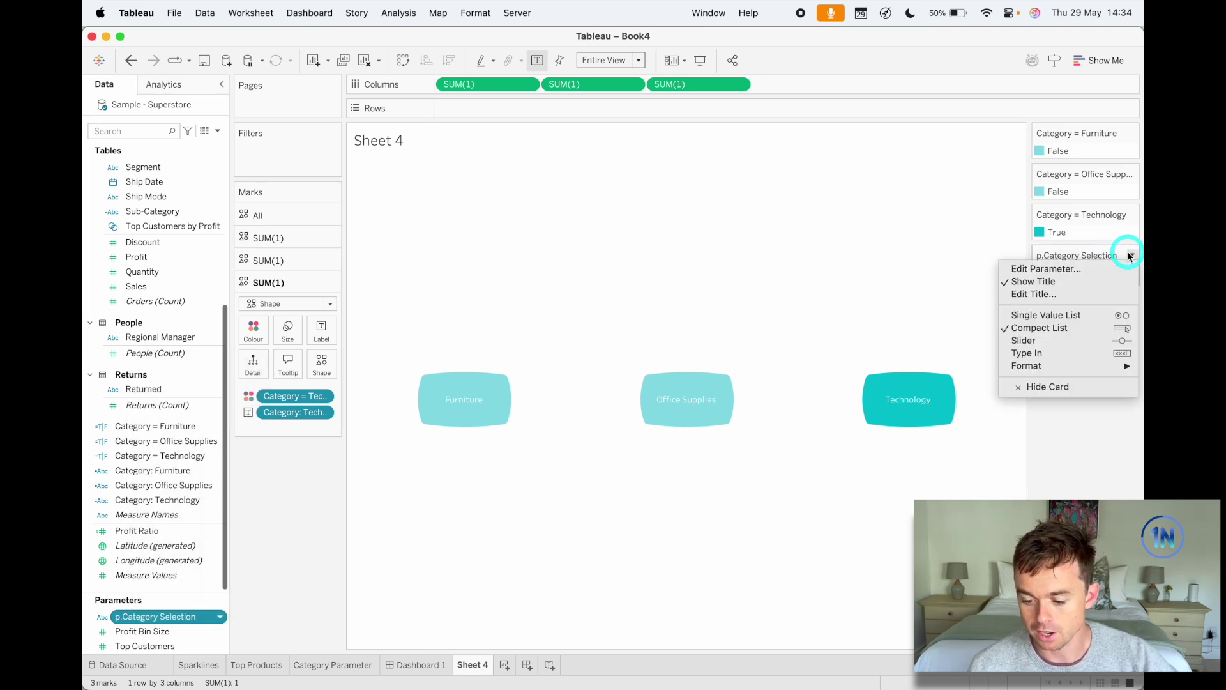
click(1076, 315)
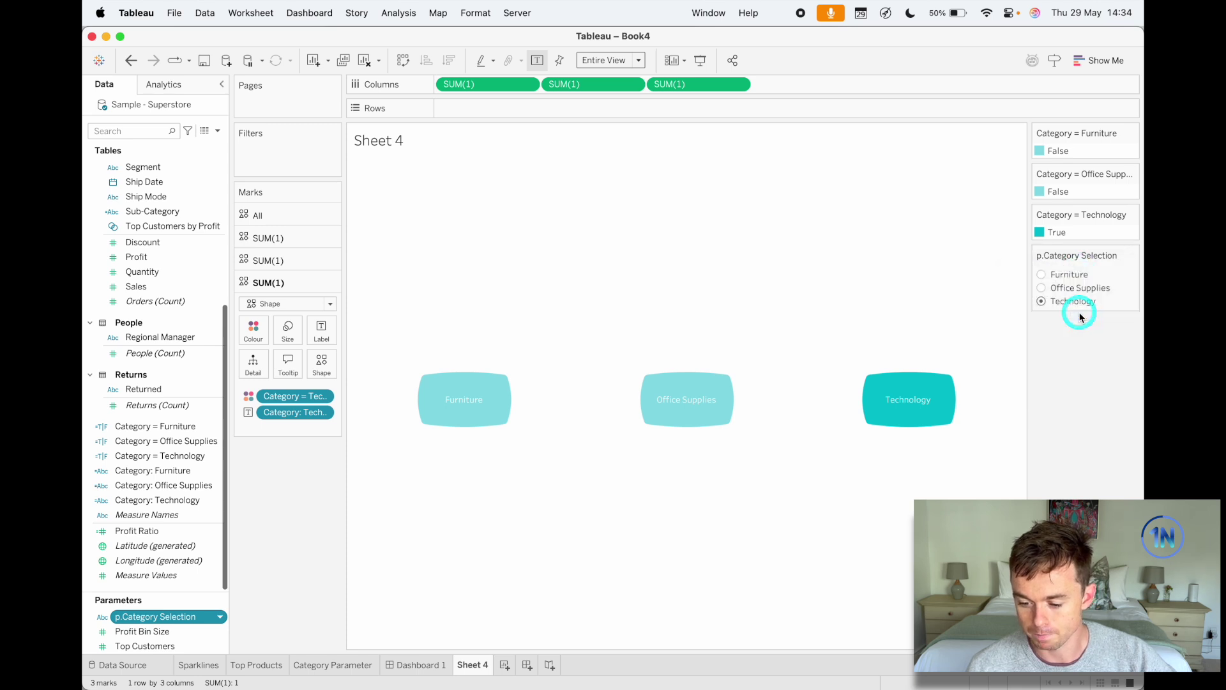
click(1042, 289)
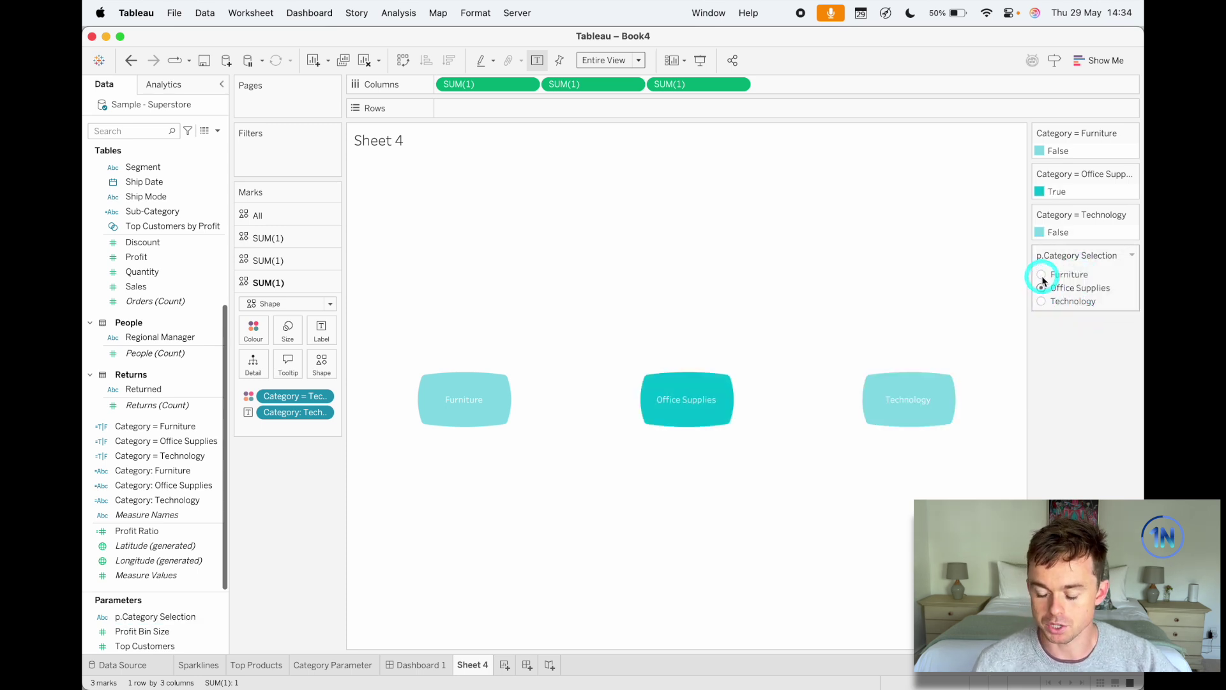
click(1044, 275)
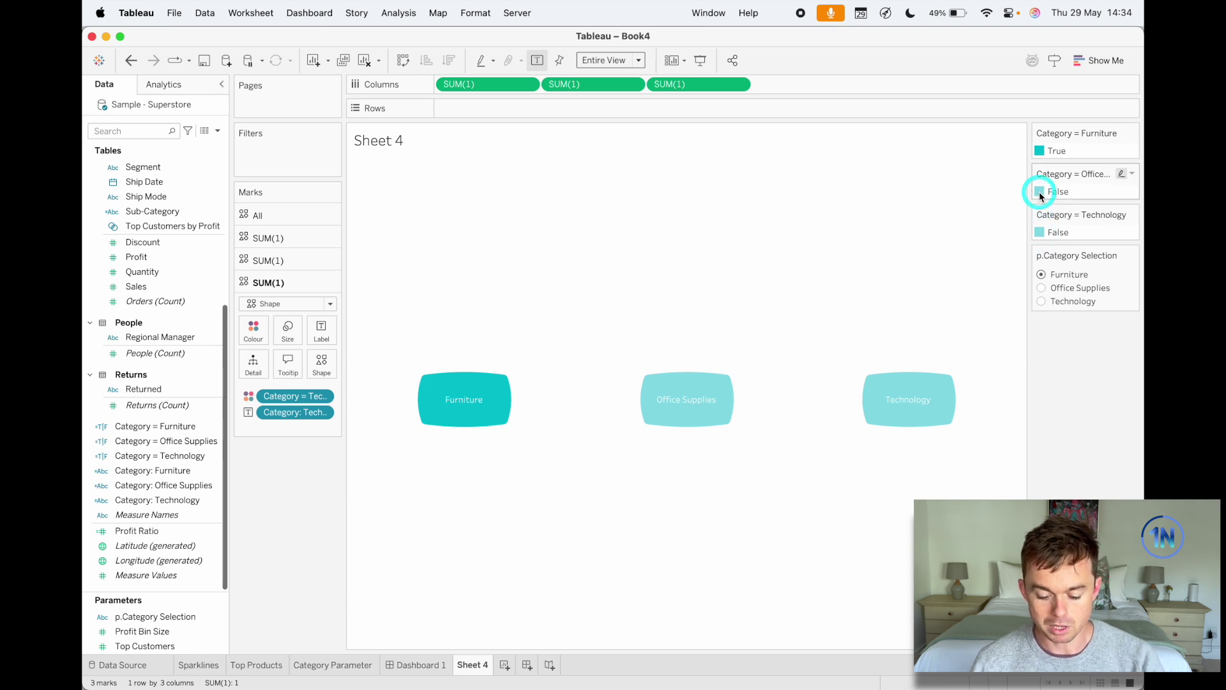
- Annotate the colour legend with arrows at Furniture True, Office Supplies False and Technology False
key(ctrl+alt+a)
drag(959, 149, 1020, 151)
drag(962, 191, 1015, 192)
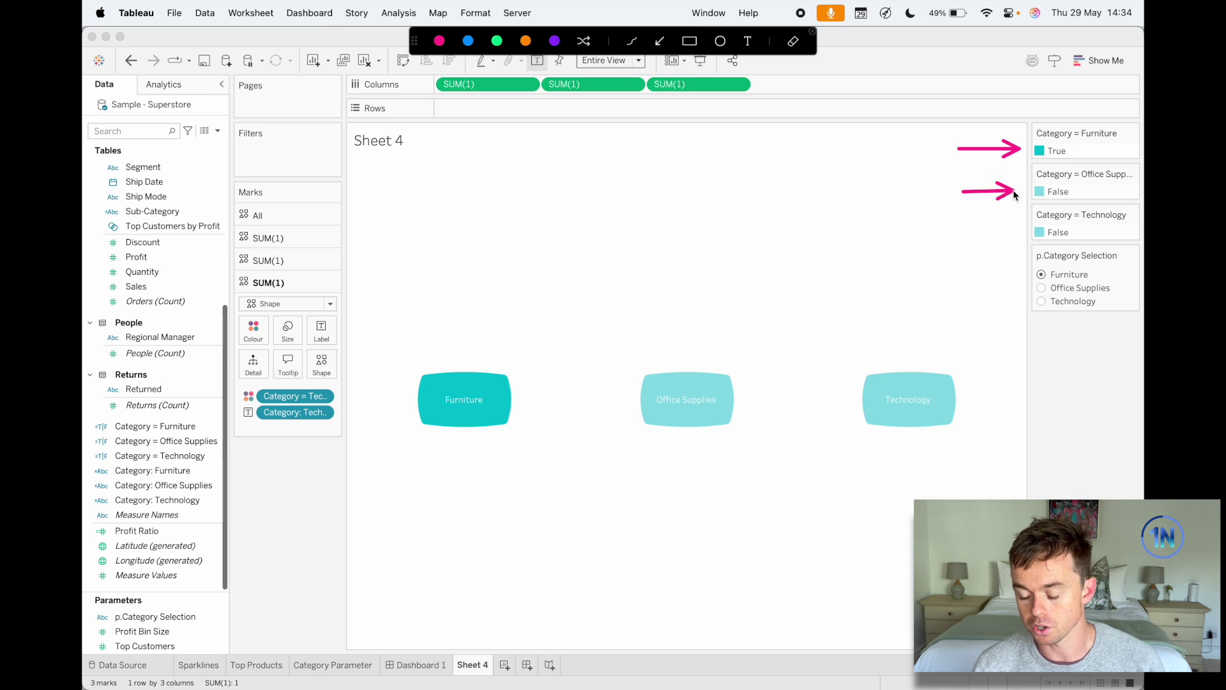
drag(977, 234, 1027, 235)
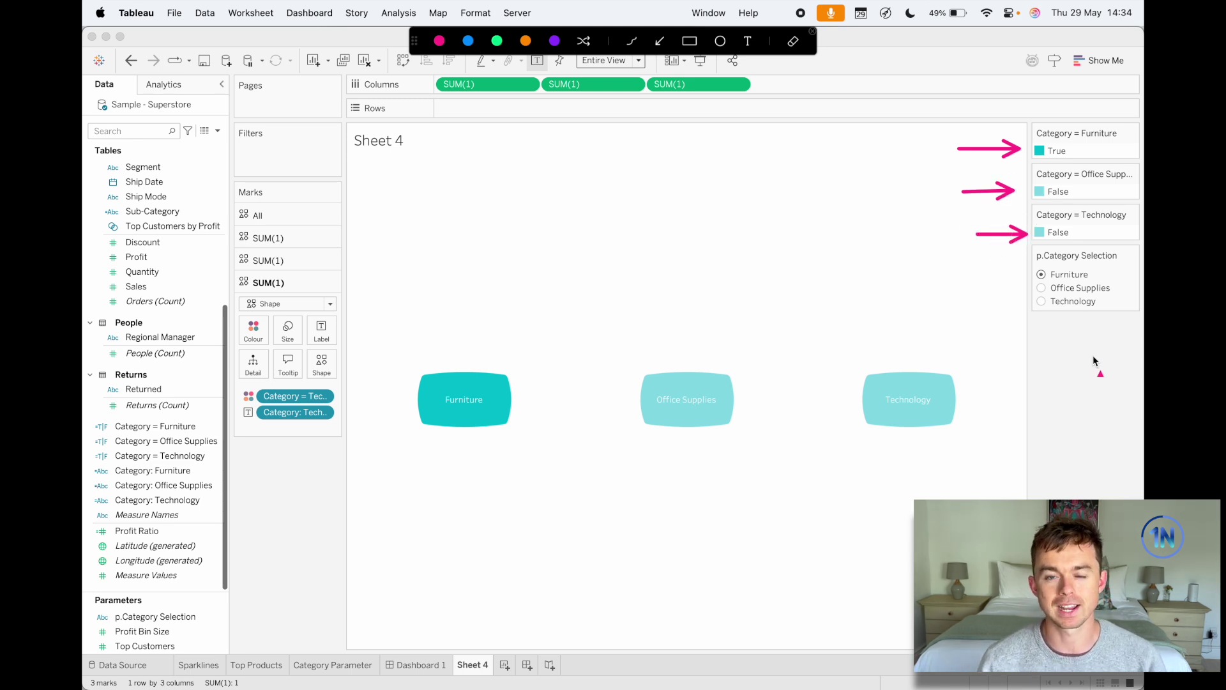
key(Escape)
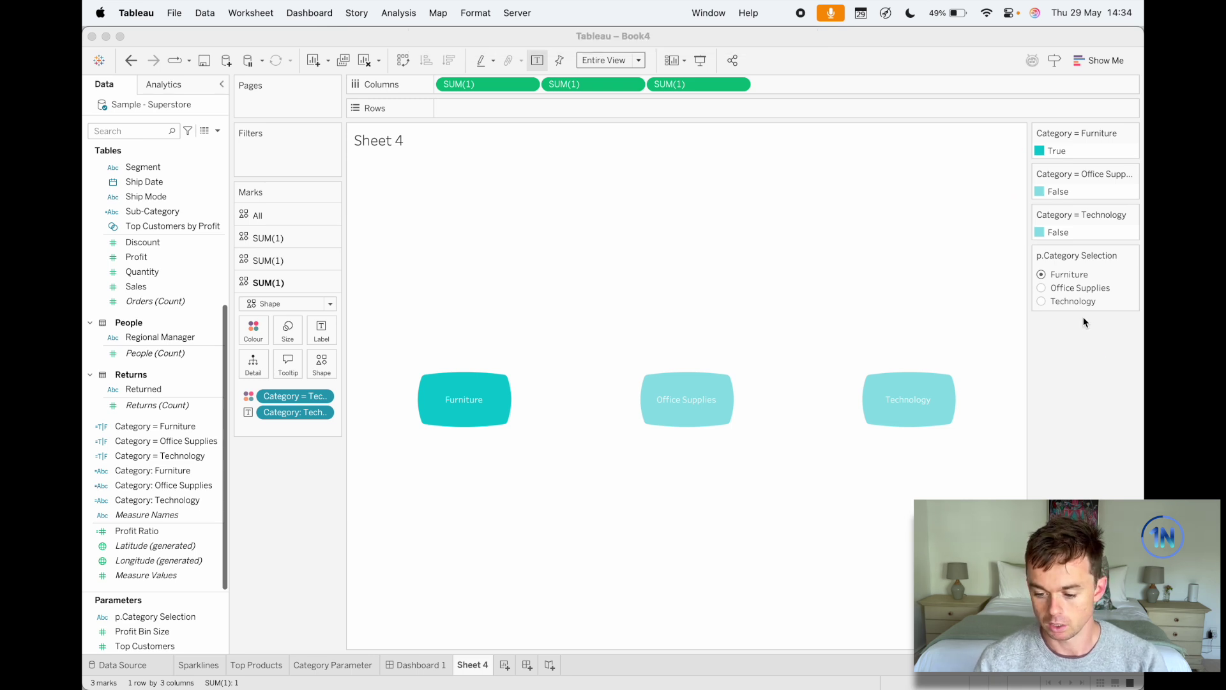
- Switch the category selection from Furniture to Office Supplies and check the legend colours
click(1084, 319)
click(1041, 275)
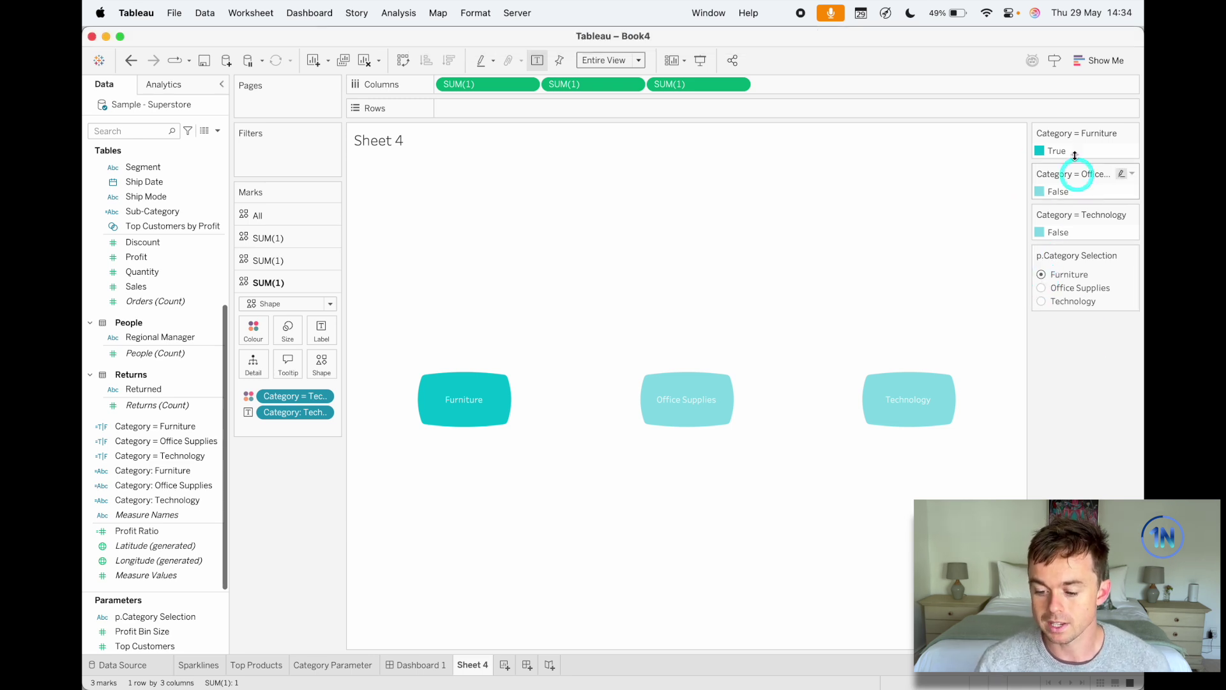
click(1039, 152)
click(1042, 288)
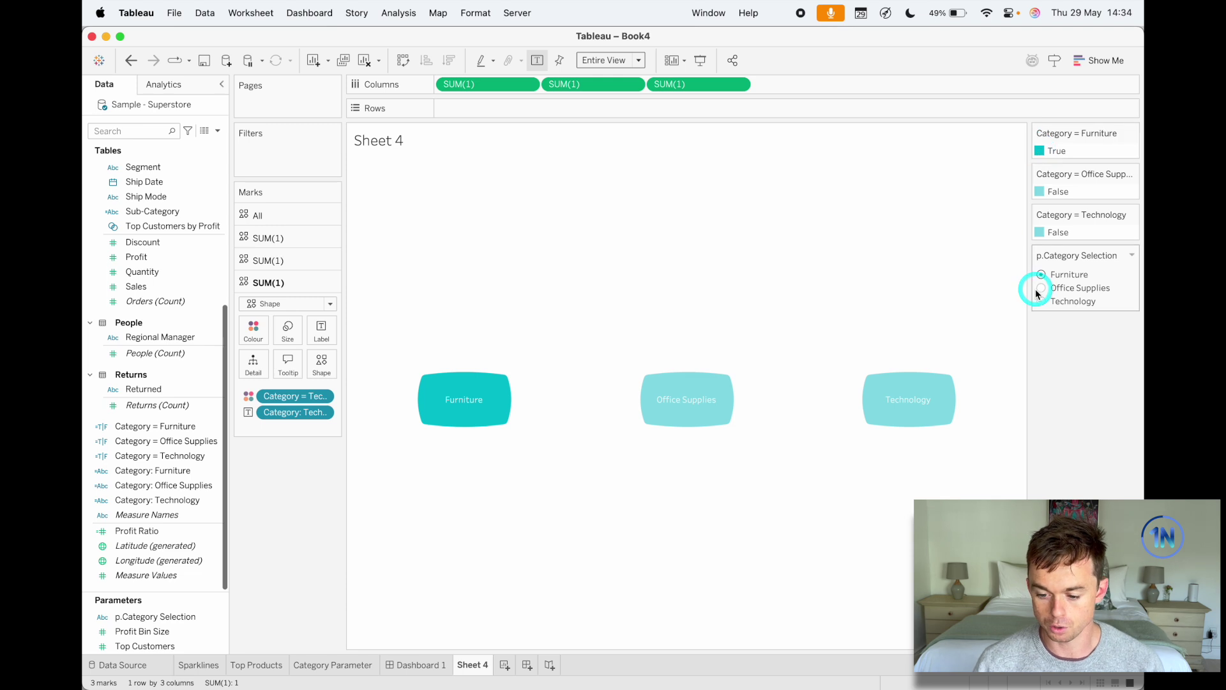
click(1037, 152)
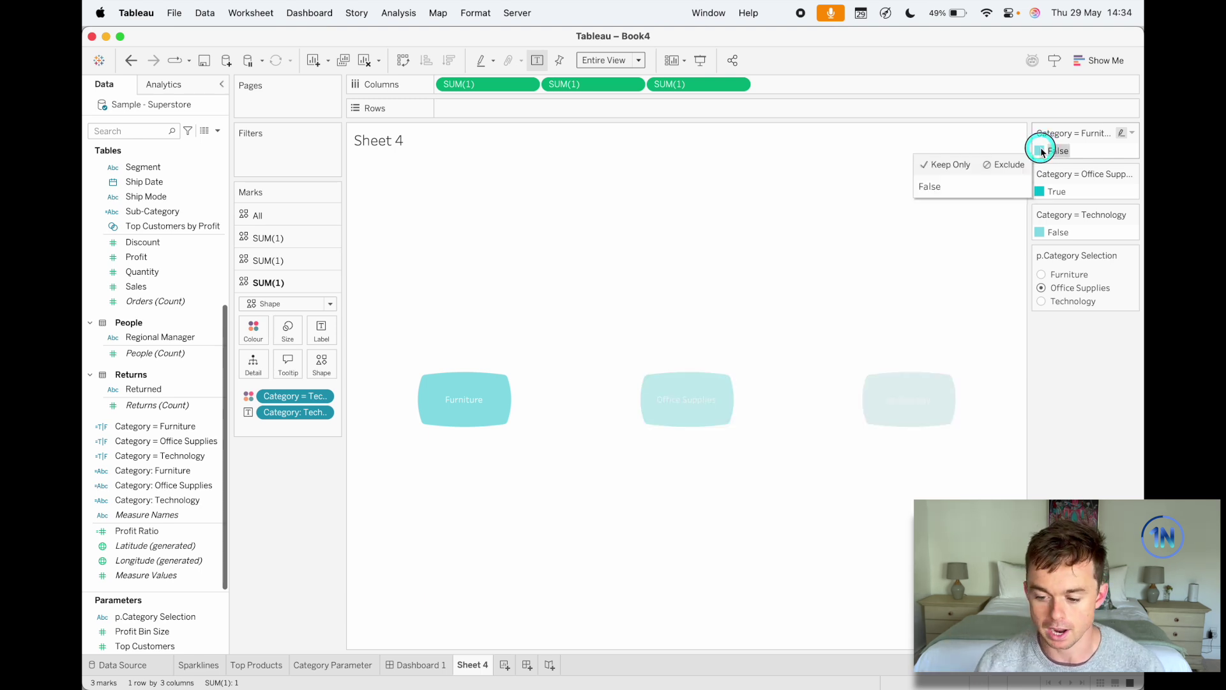
- Recolour Furniture's shape from Tableau Classic 20: light yellow-green for False, olive for True
double_click(1041, 152)
click(721, 256)
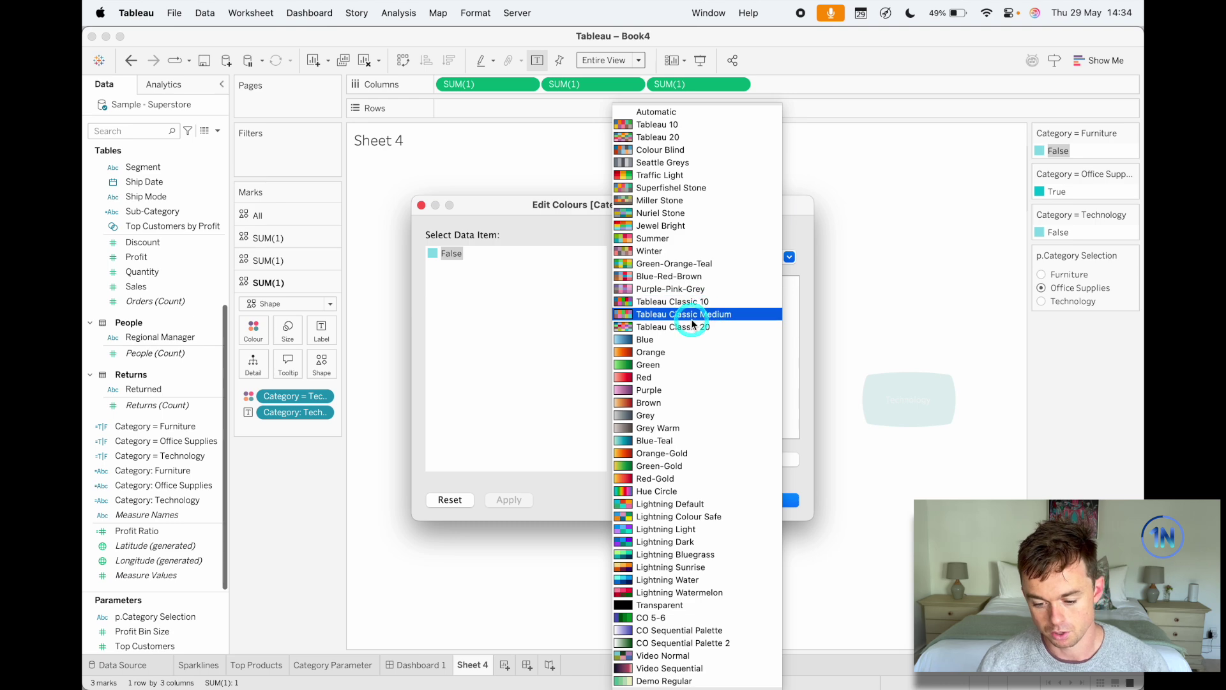
click(696, 326)
click(736, 358)
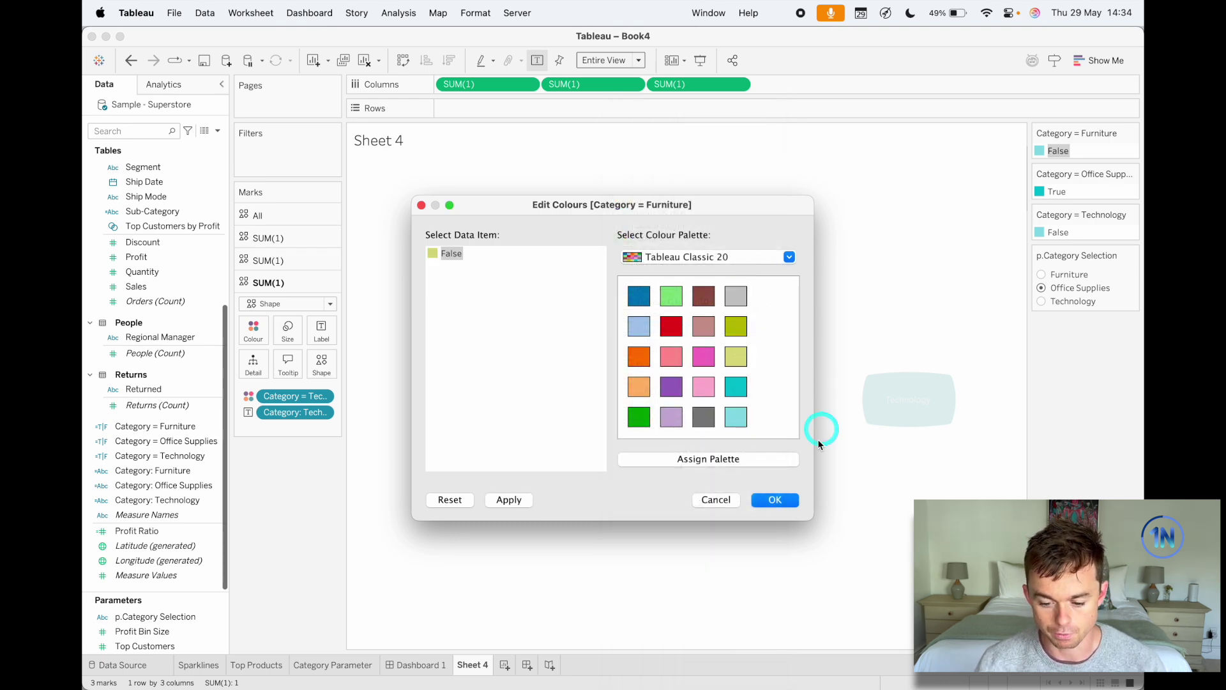
click(775, 499)
click(1041, 274)
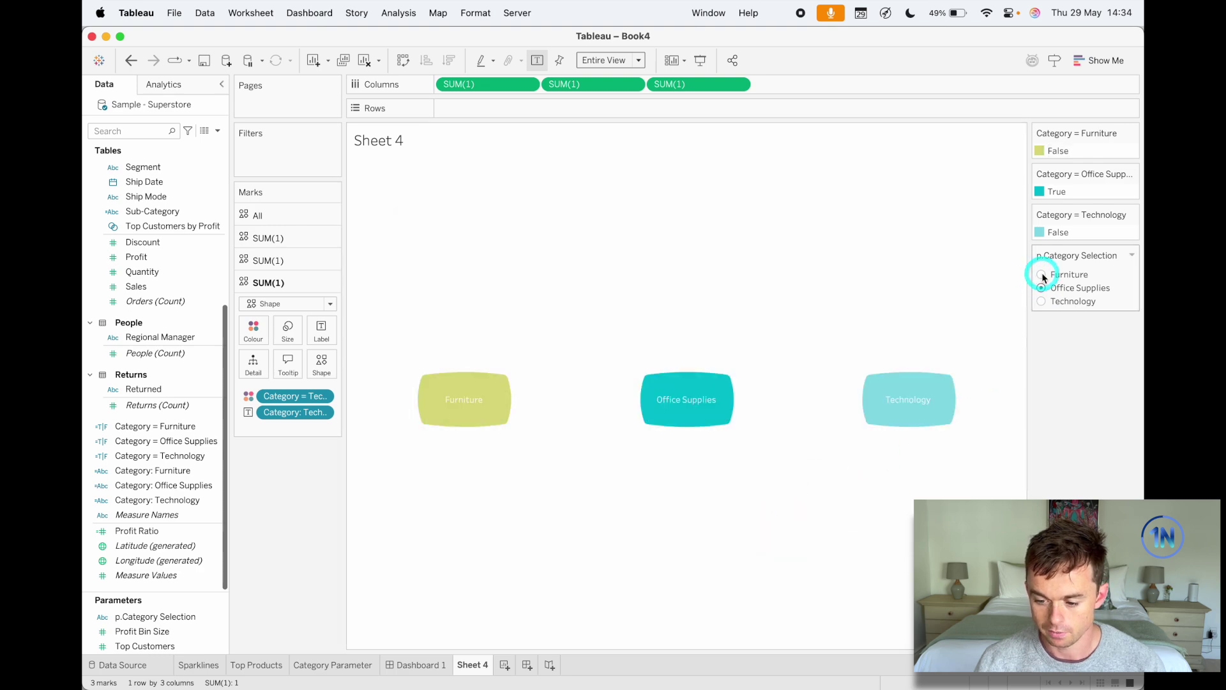
double_click(1039, 152)
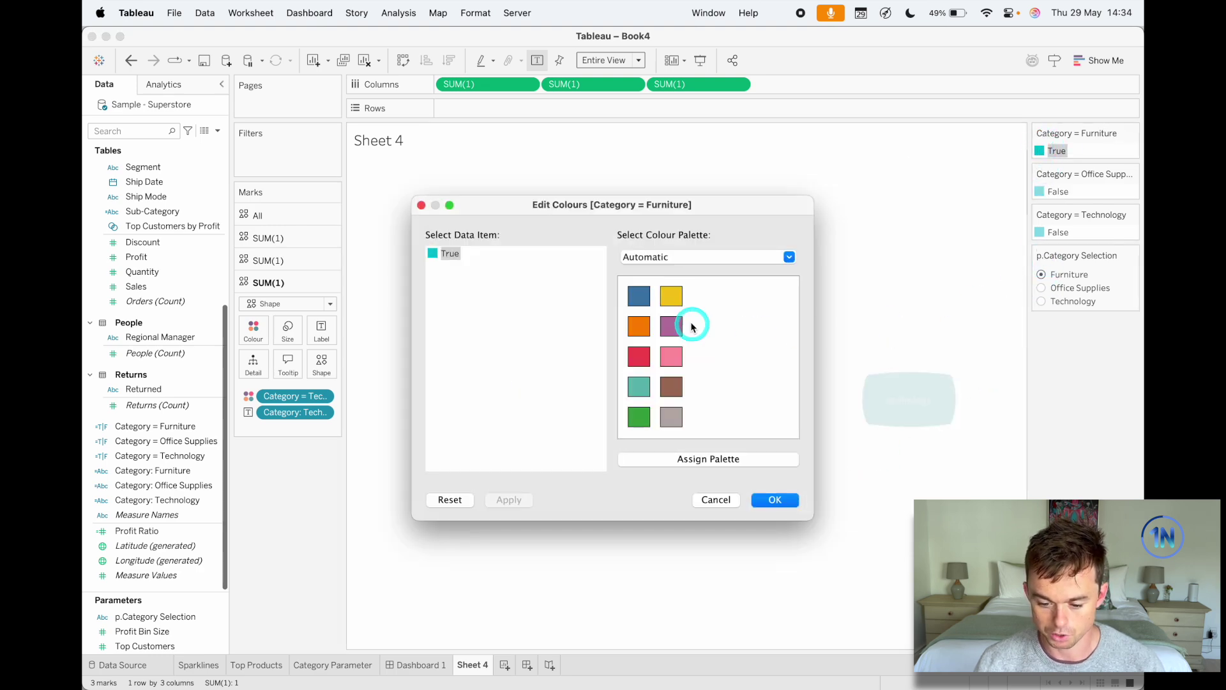
click(718, 256)
click(706, 328)
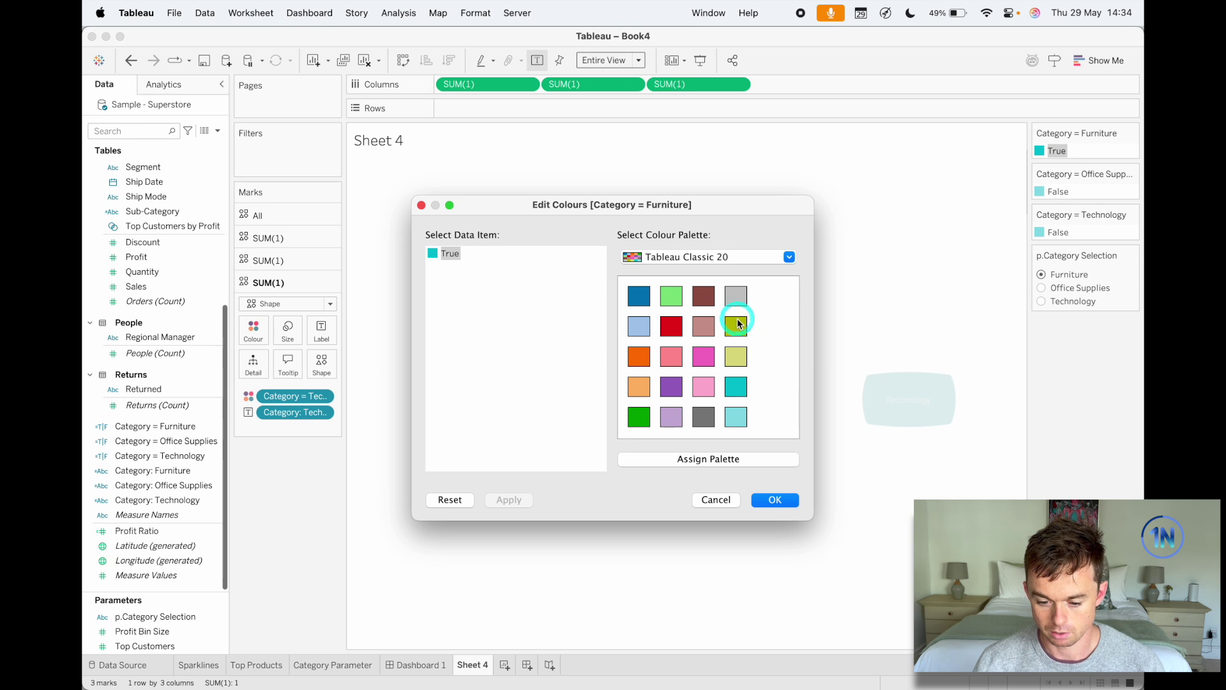
click(736, 325)
click(772, 502)
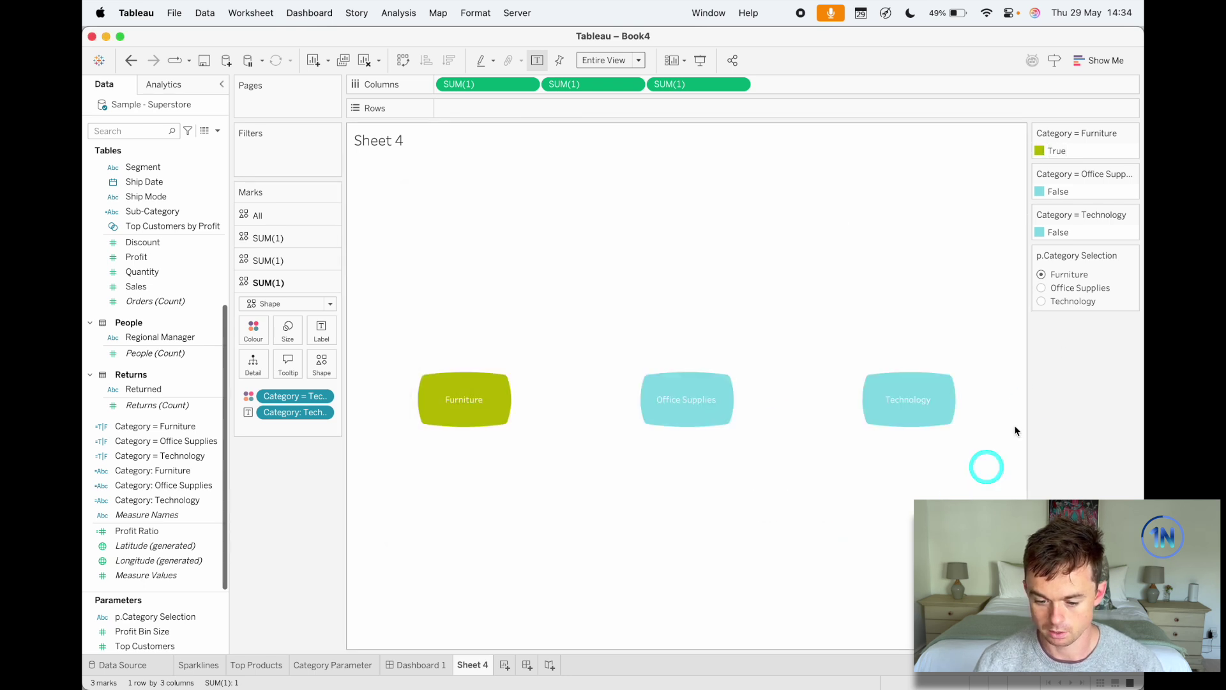
- Set the False colour of Office Supplies and Technology to light yellow-green from Tableau Classic 20
click(1040, 193)
double_click(1039, 193)
click(786, 256)
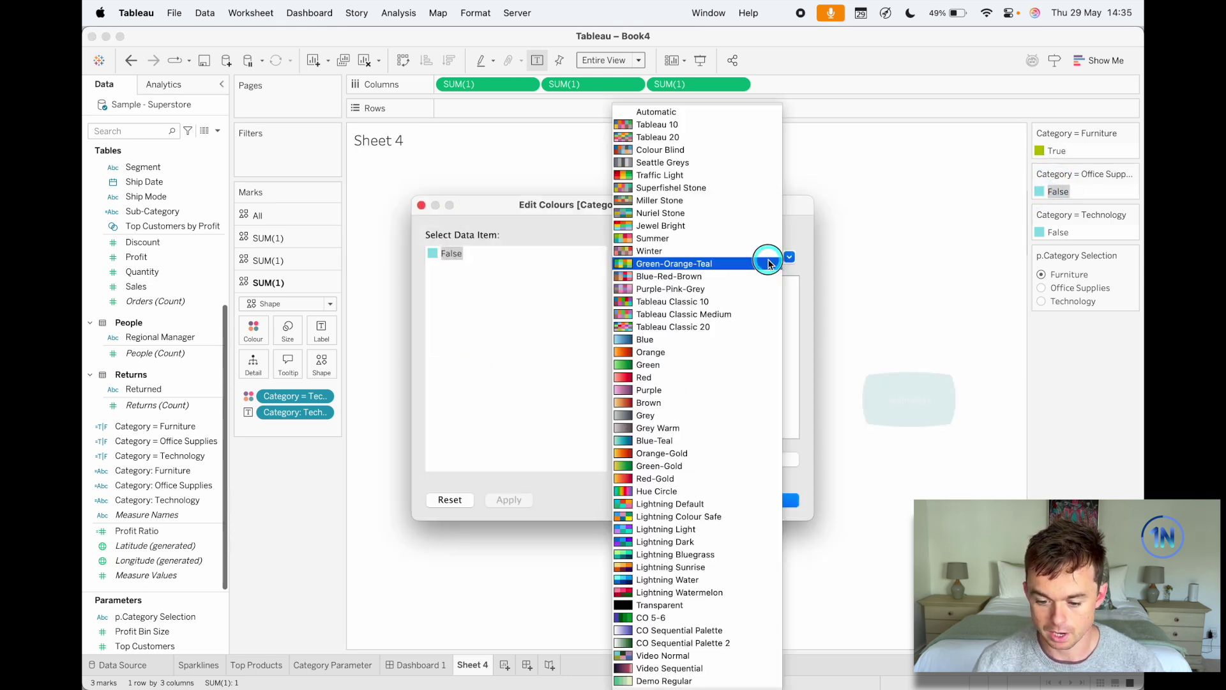
click(729, 333)
click(735, 354)
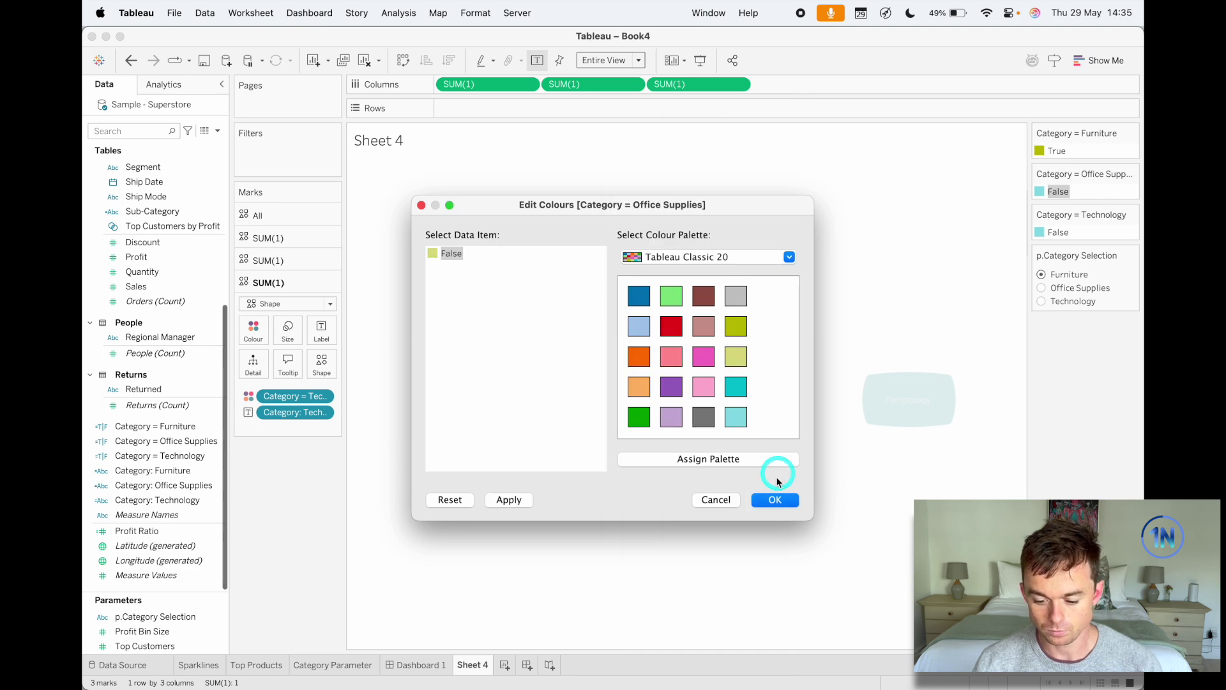
click(775, 500)
click(1055, 234)
double_click(1055, 234)
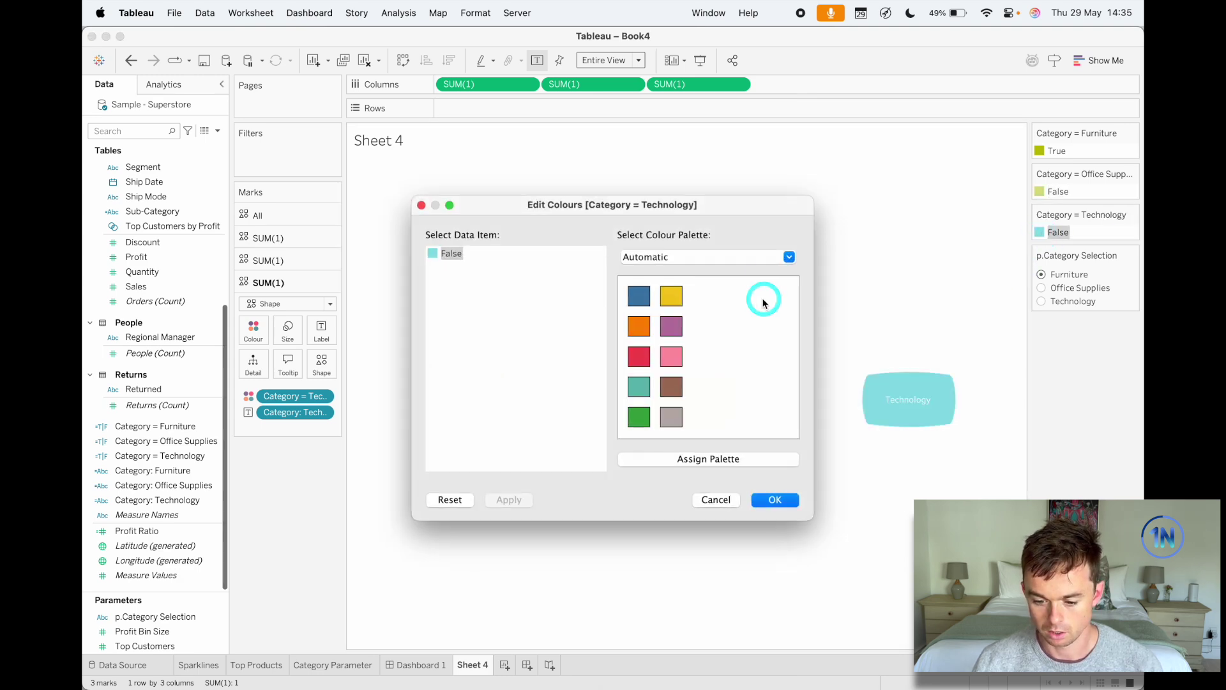
click(790, 256)
click(707, 326)
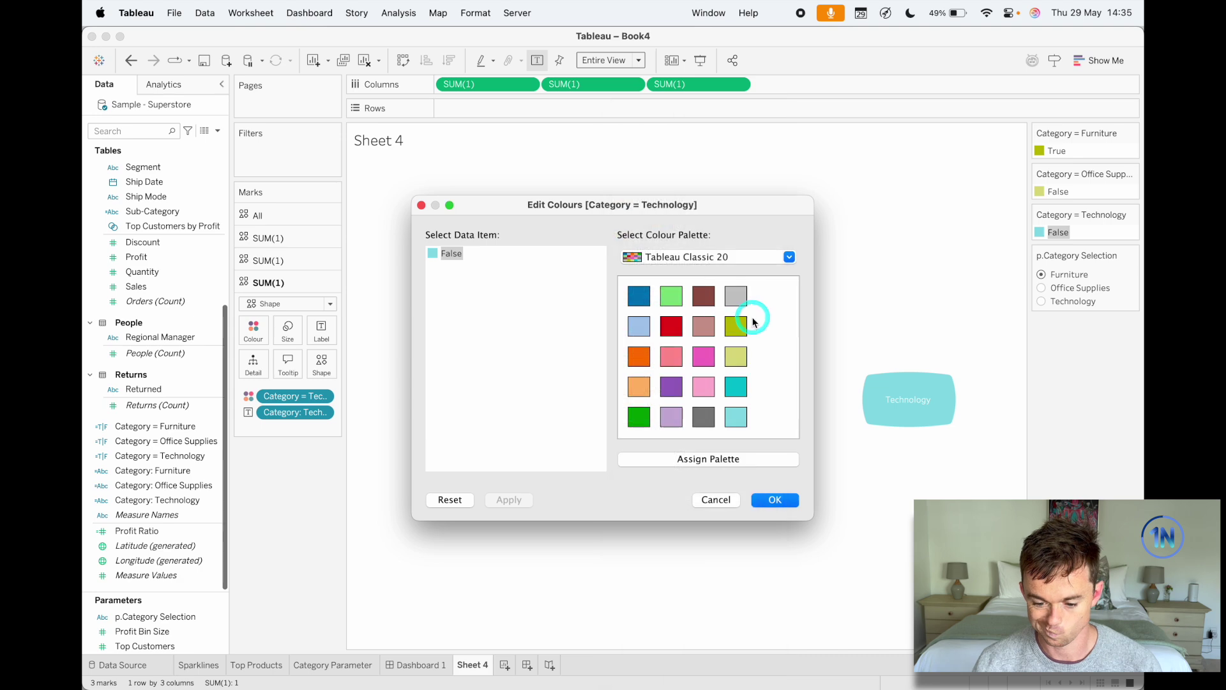
click(736, 356)
click(774, 501)
- With Office Supplies selected, set its True colour to olive and clear the legend highlight
click(1041, 289)
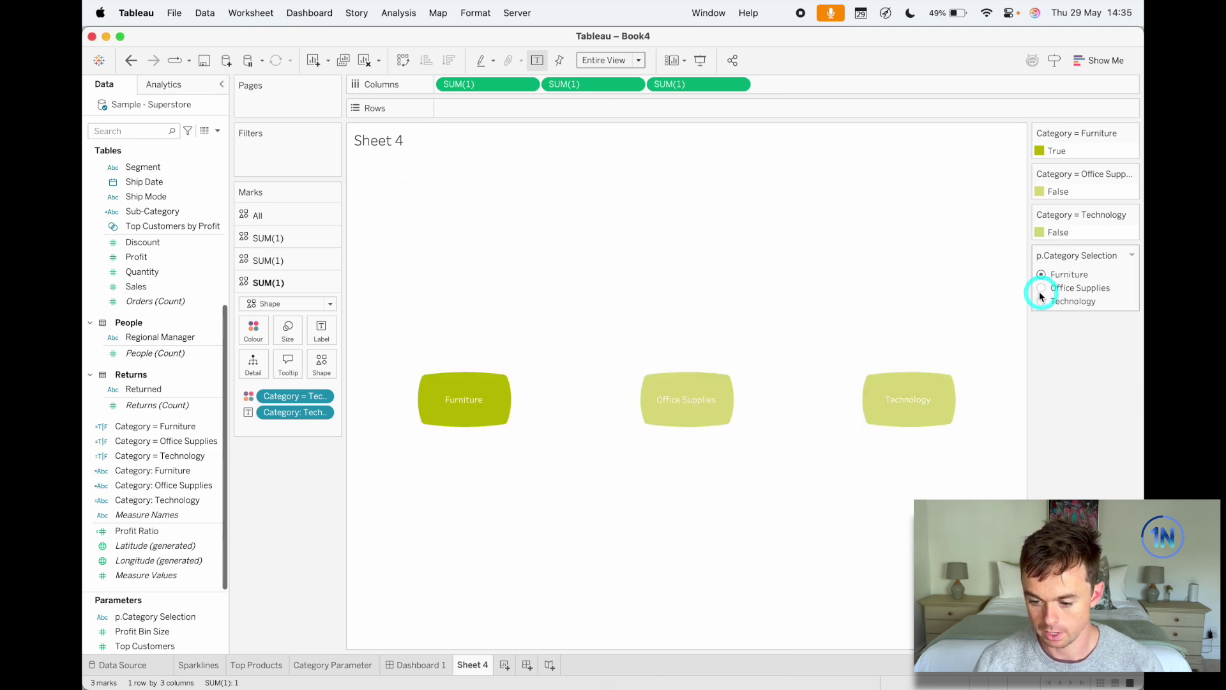
click(1044, 210)
click(1041, 190)
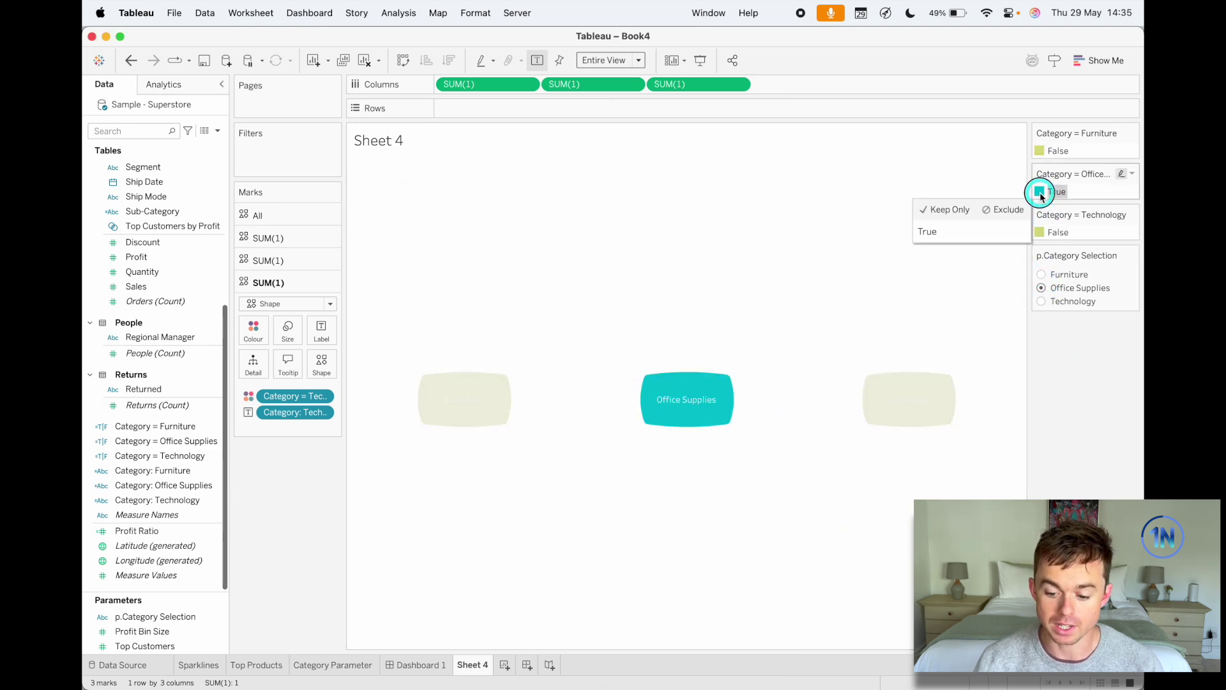
double_click(1040, 190)
click(705, 255)
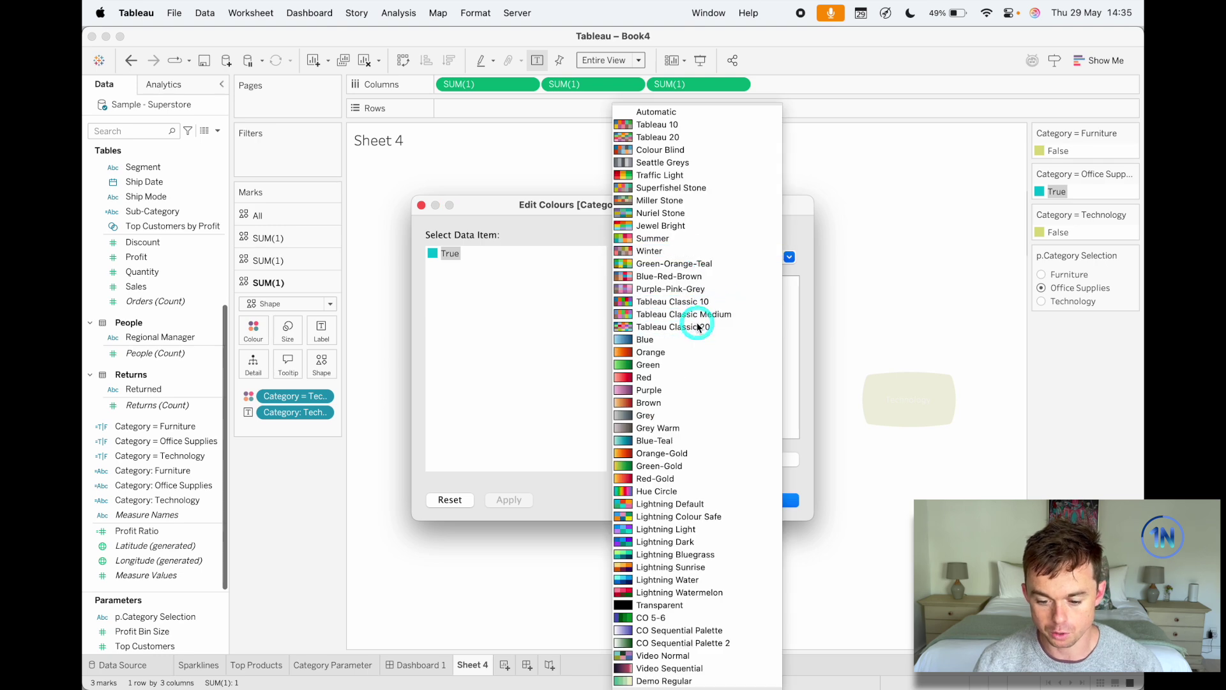
click(706, 327)
click(736, 331)
click(774, 499)
click(1086, 377)
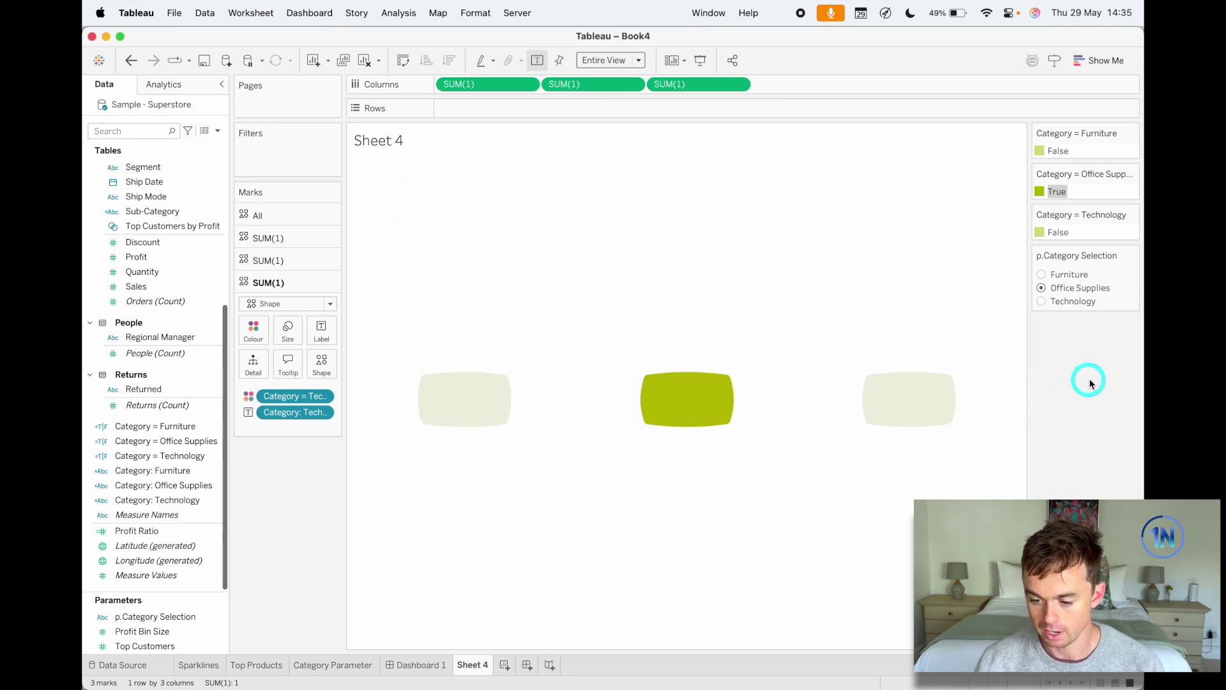
- With Technology selected, set its True colour to olive from Tableau Classic 20
click(1041, 303)
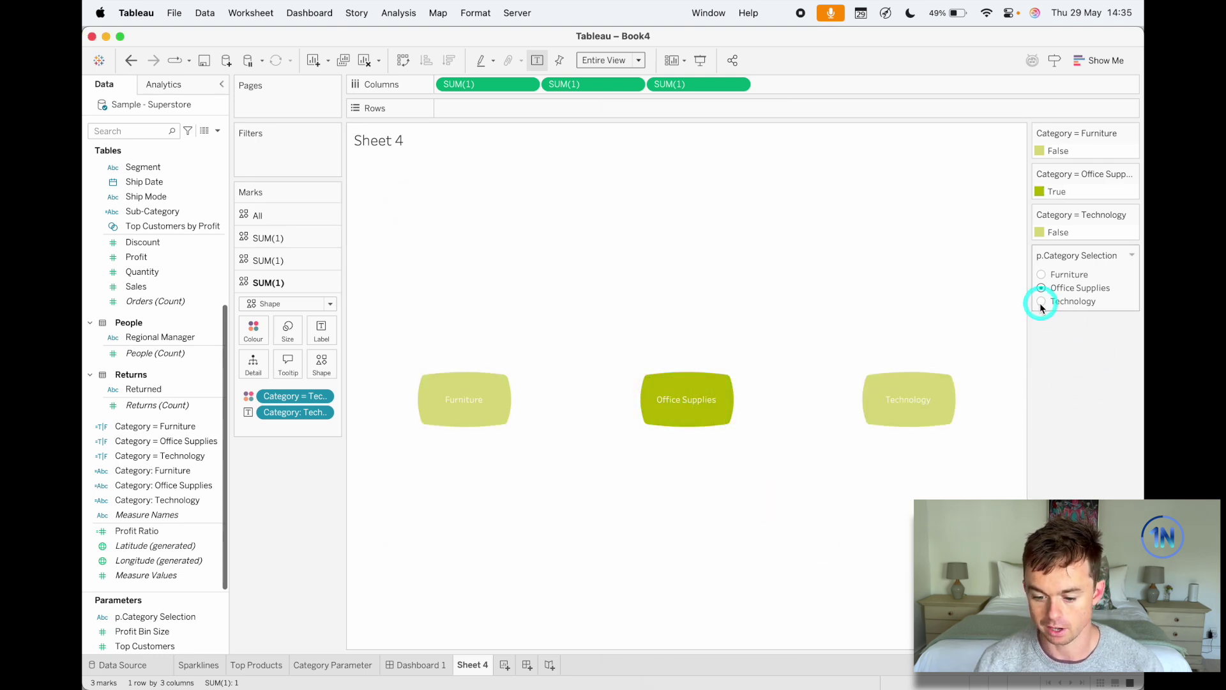
click(1041, 232)
double_click(1040, 232)
click(645, 257)
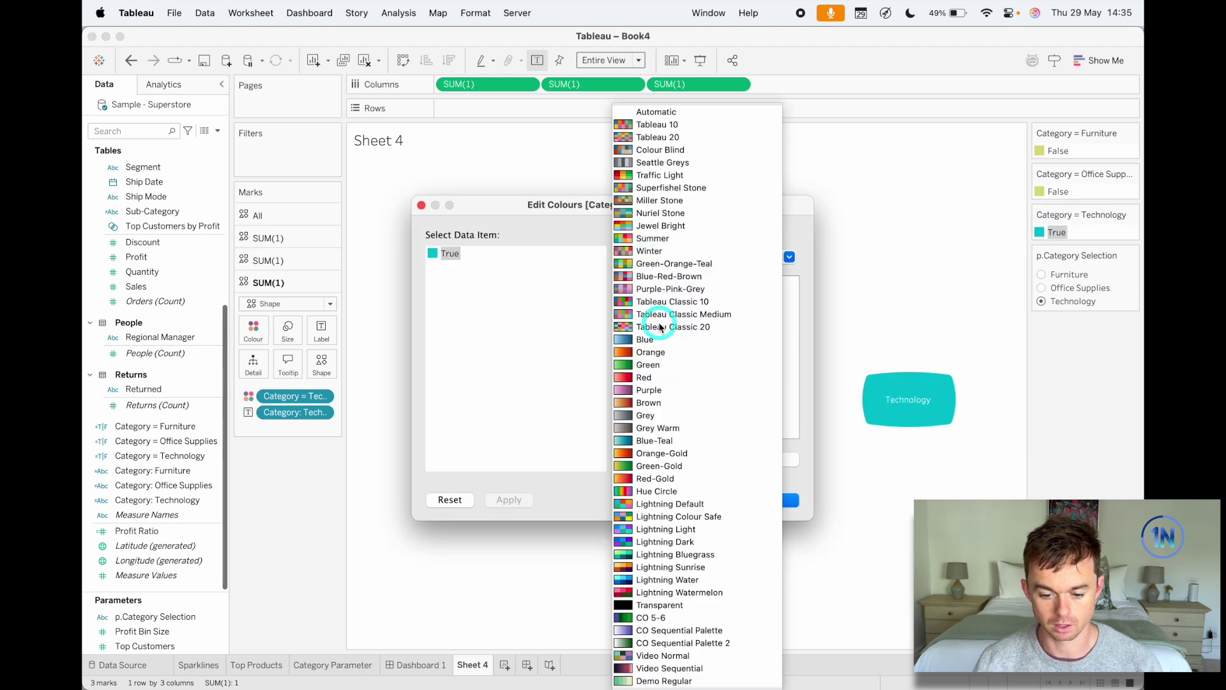
click(661, 309)
click(738, 327)
click(774, 499)
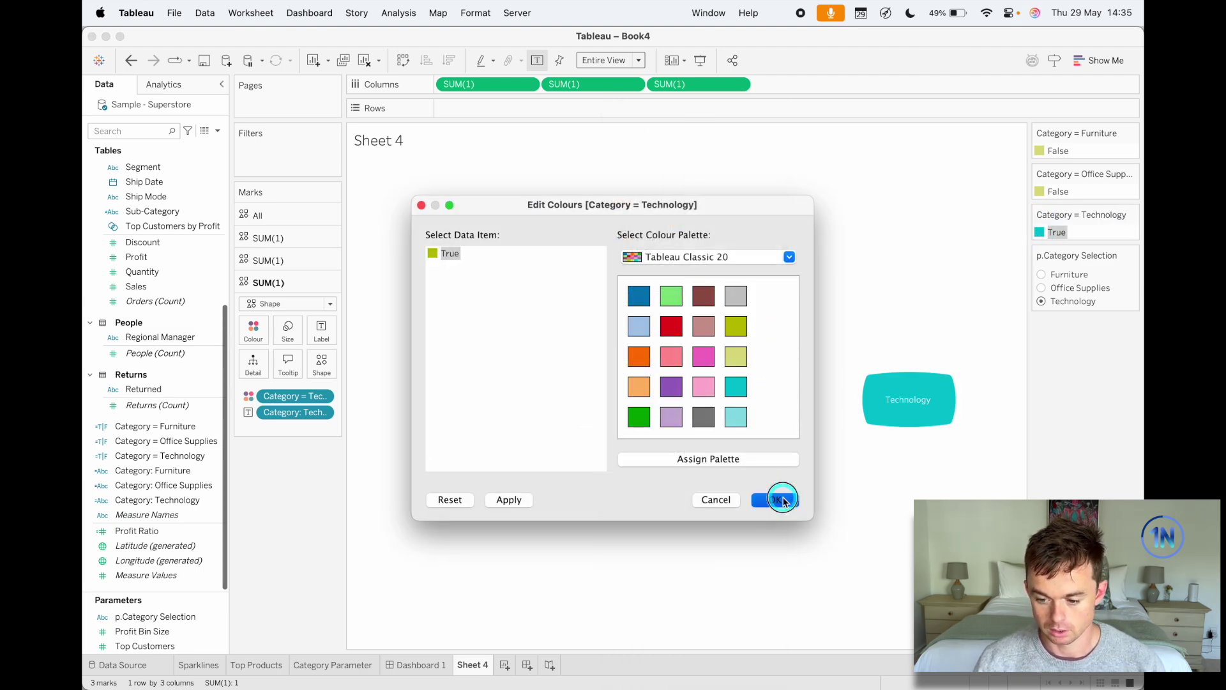
- Check the colours by cycling the selection through Office Supplies, Furniture and Technology, then go to Dashboard 1
click(1041, 288)
click(1041, 275)
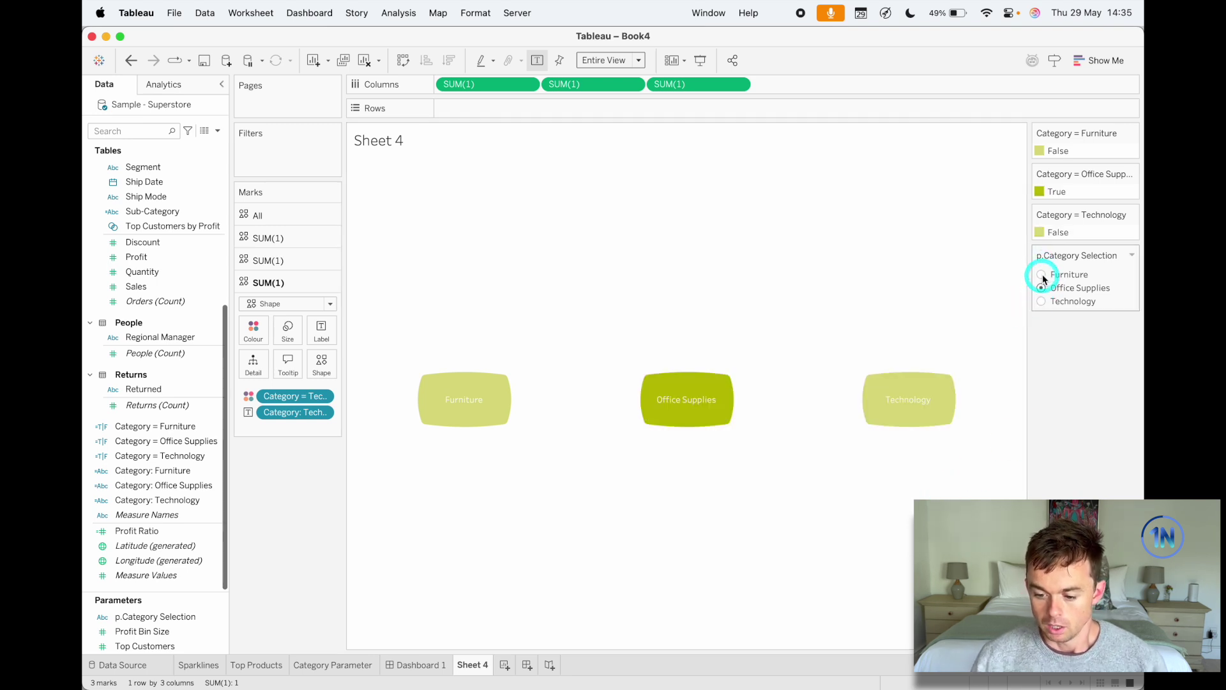
click(1041, 302)
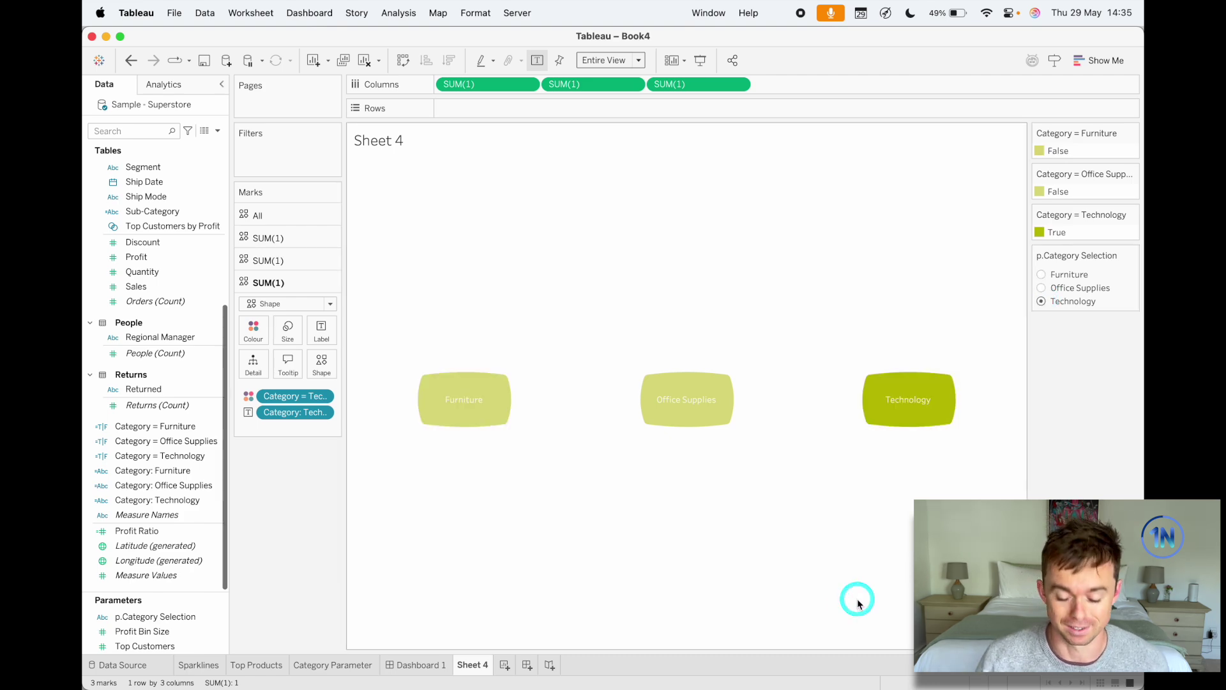
click(418, 664)
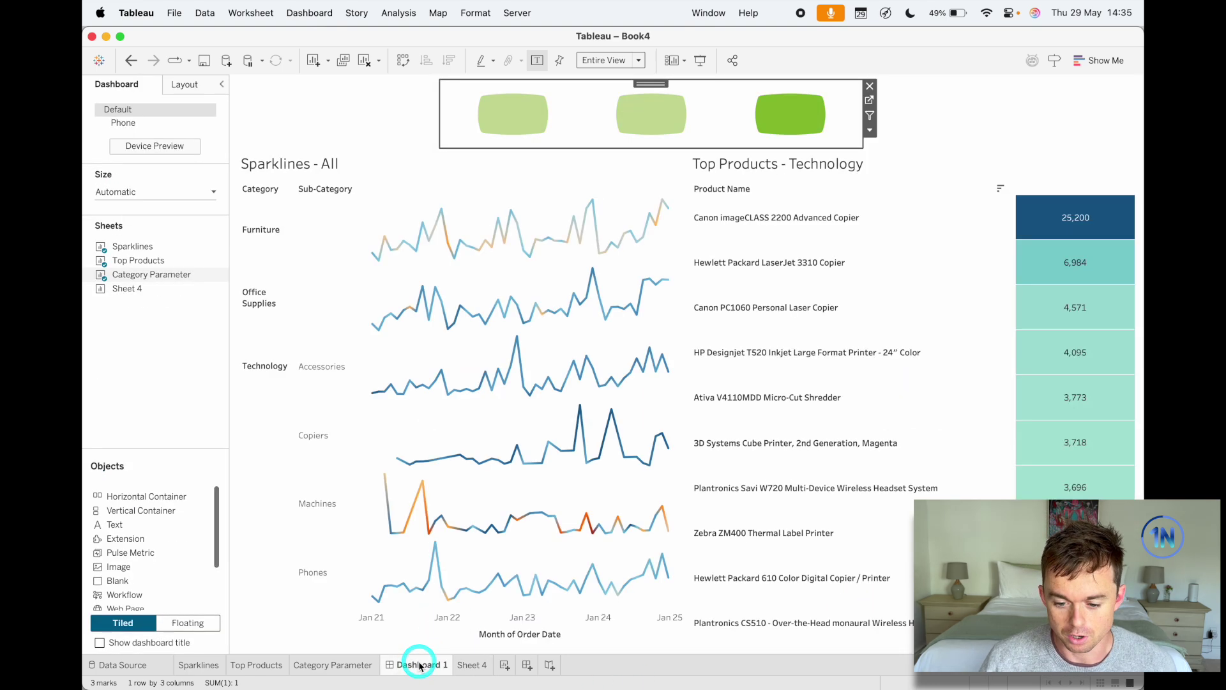
- Inspect Dashboard 1's Sparklines, Top Products, containers and top-right blank object, then open the Dashboard menu
click(157, 370)
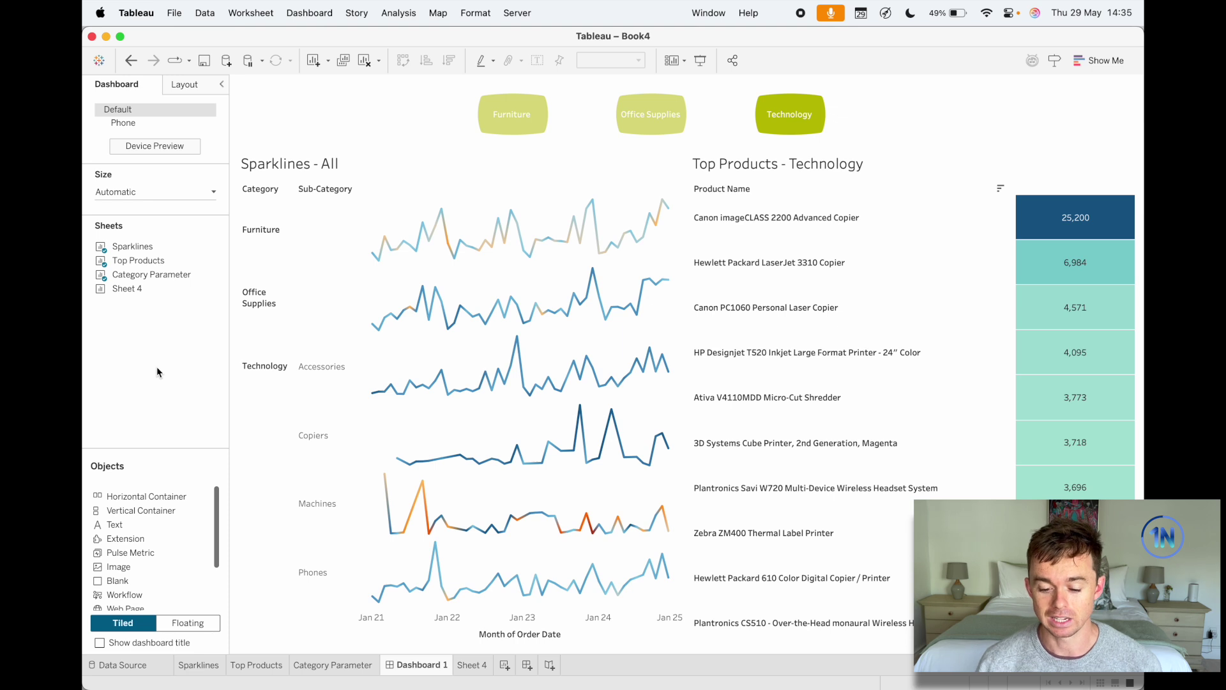
click(320, 369)
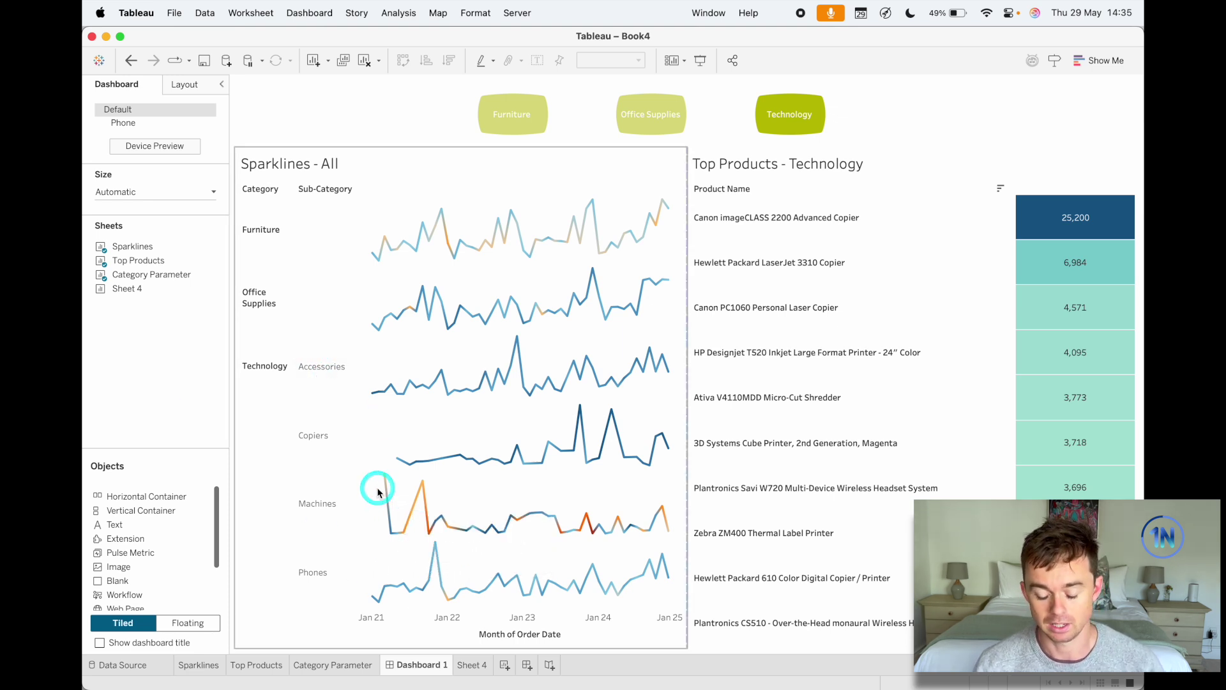
click(980, 164)
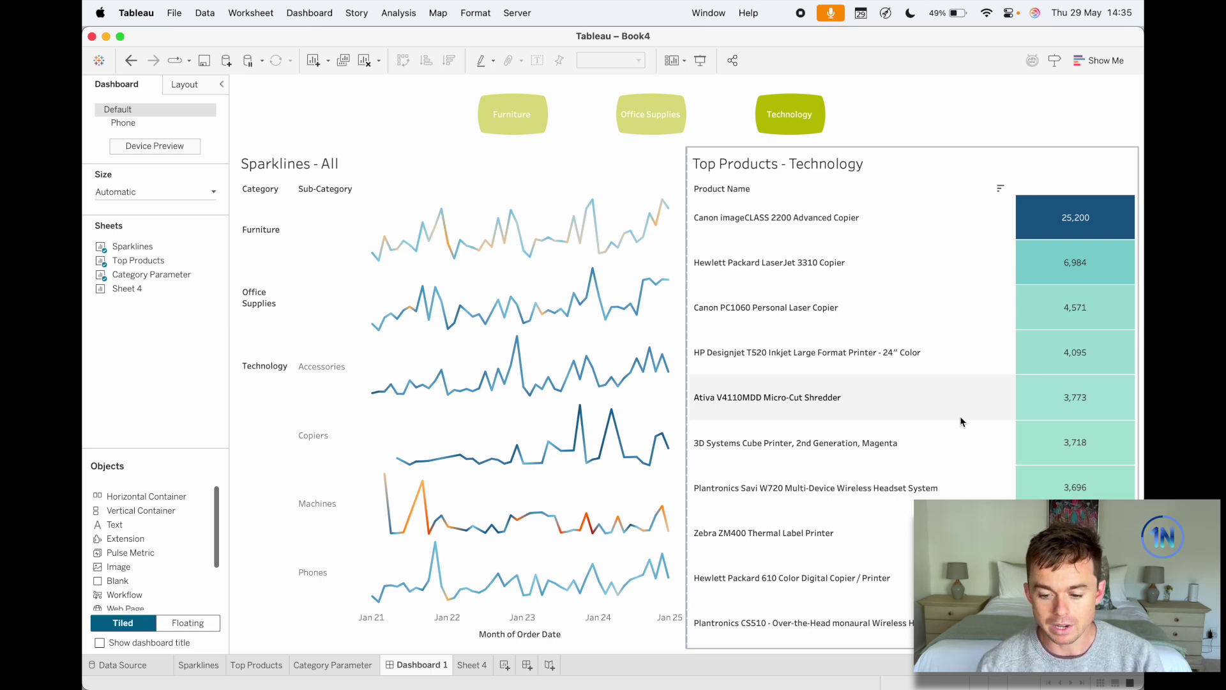
click(878, 400)
click(397, 121)
click(851, 137)
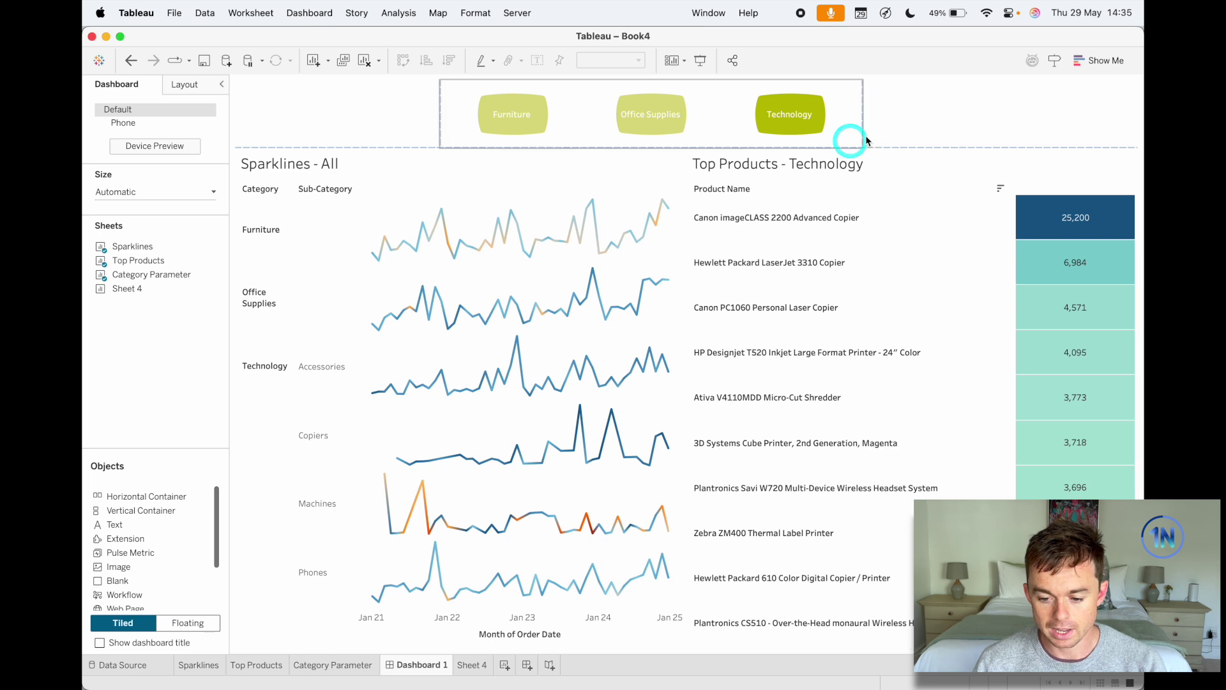
click(915, 116)
click(855, 113)
click(911, 120)
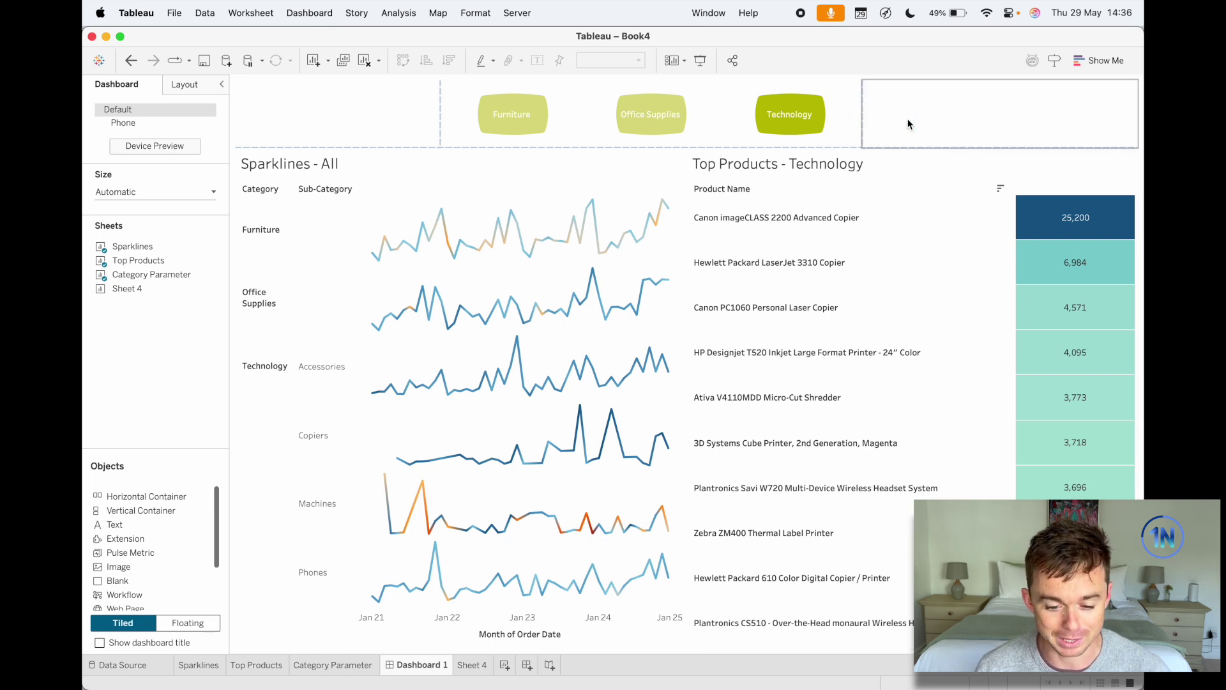
click(308, 14)
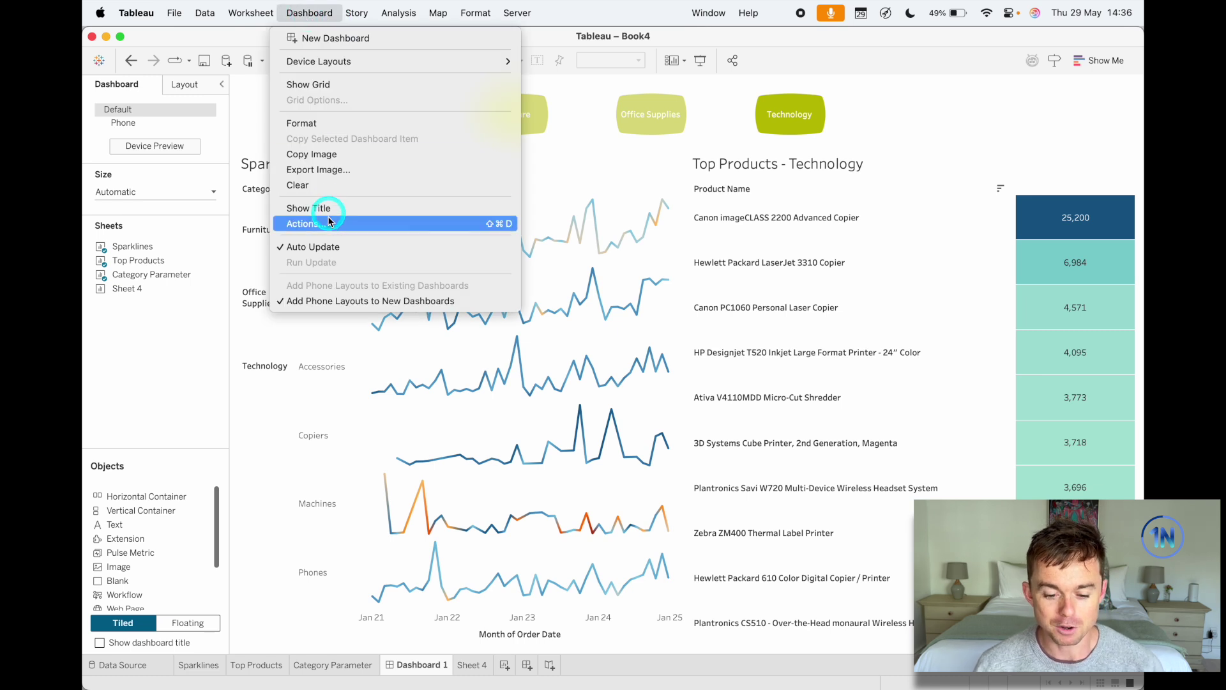
- In the dashboard Actions list, delete the three existing category actions
click(327, 224)
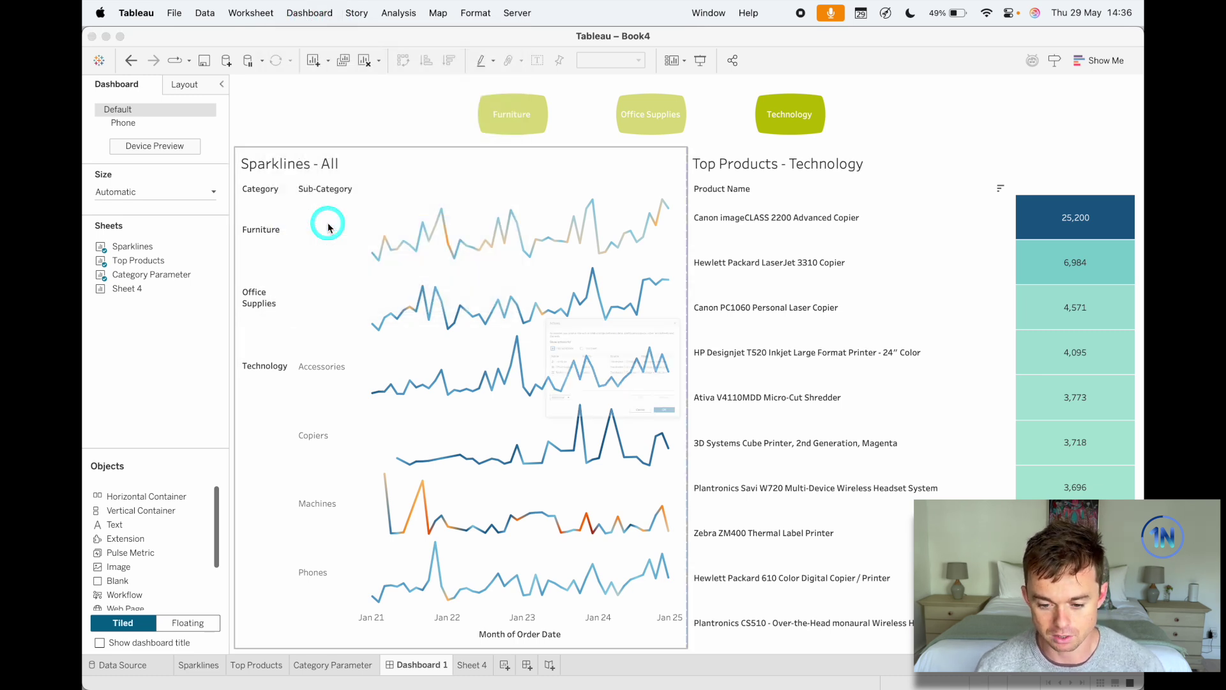
drag(438, 349, 485, 390)
click(777, 462)
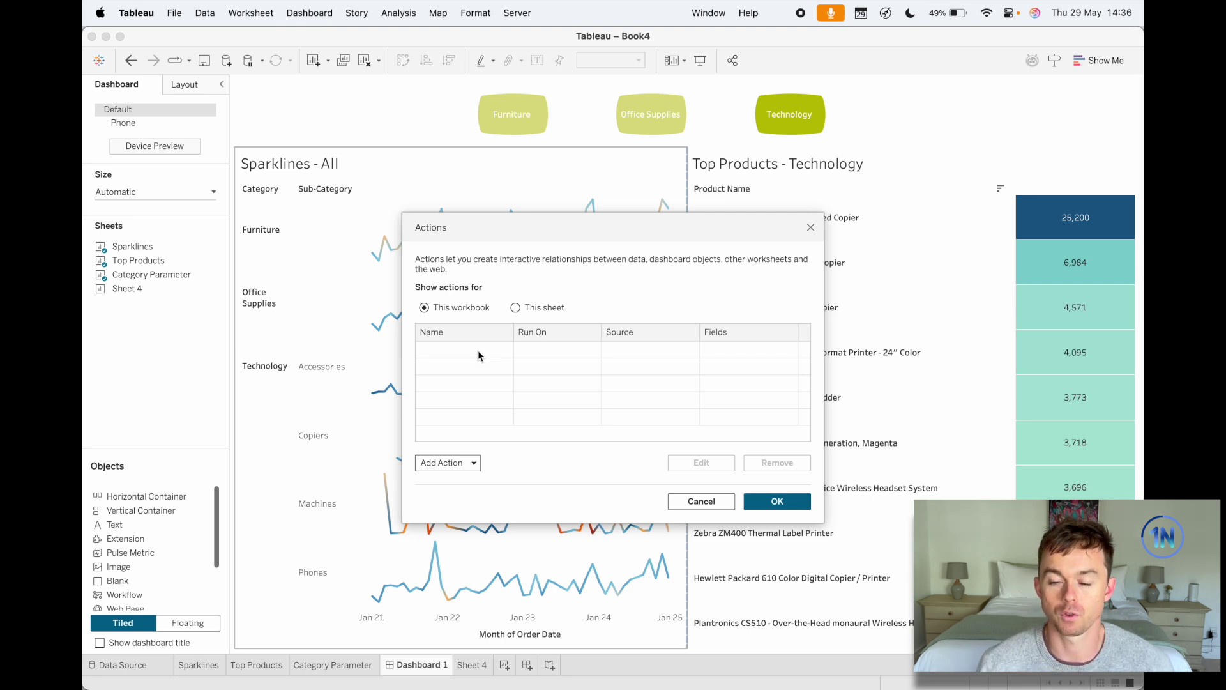
- Add Change Parameter action 'Update Technology': source Category Parameter only, target p.Category Selection, field Category: Technology
click(450, 464)
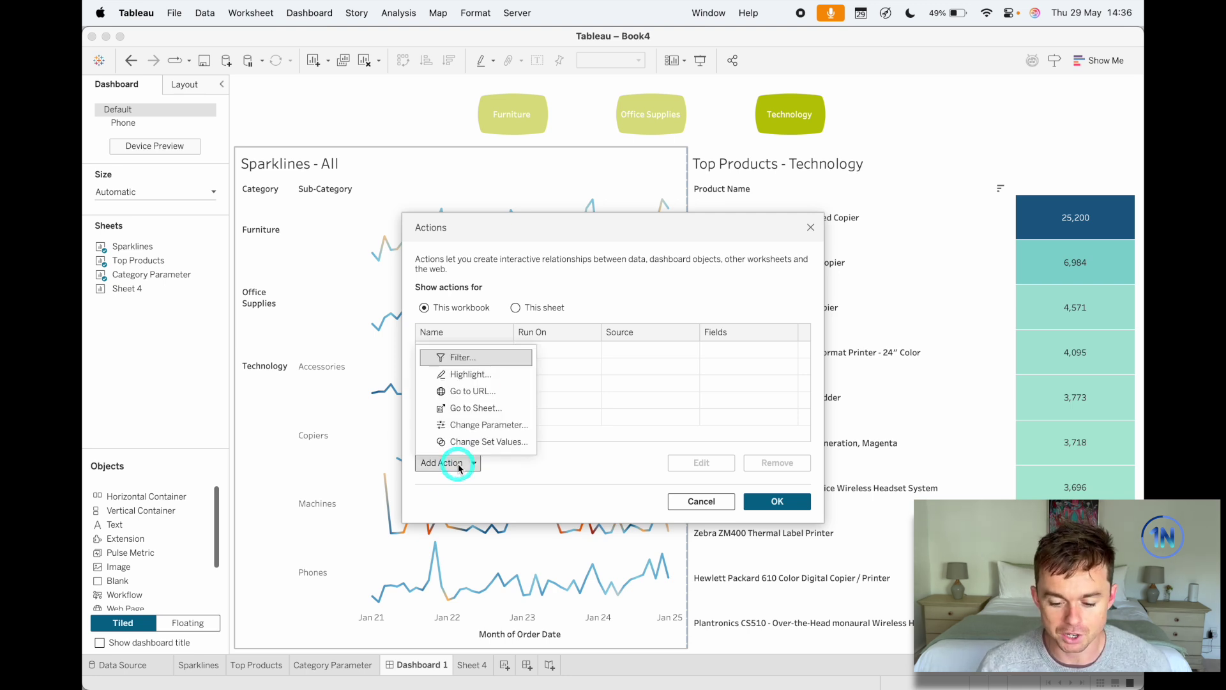
click(496, 434)
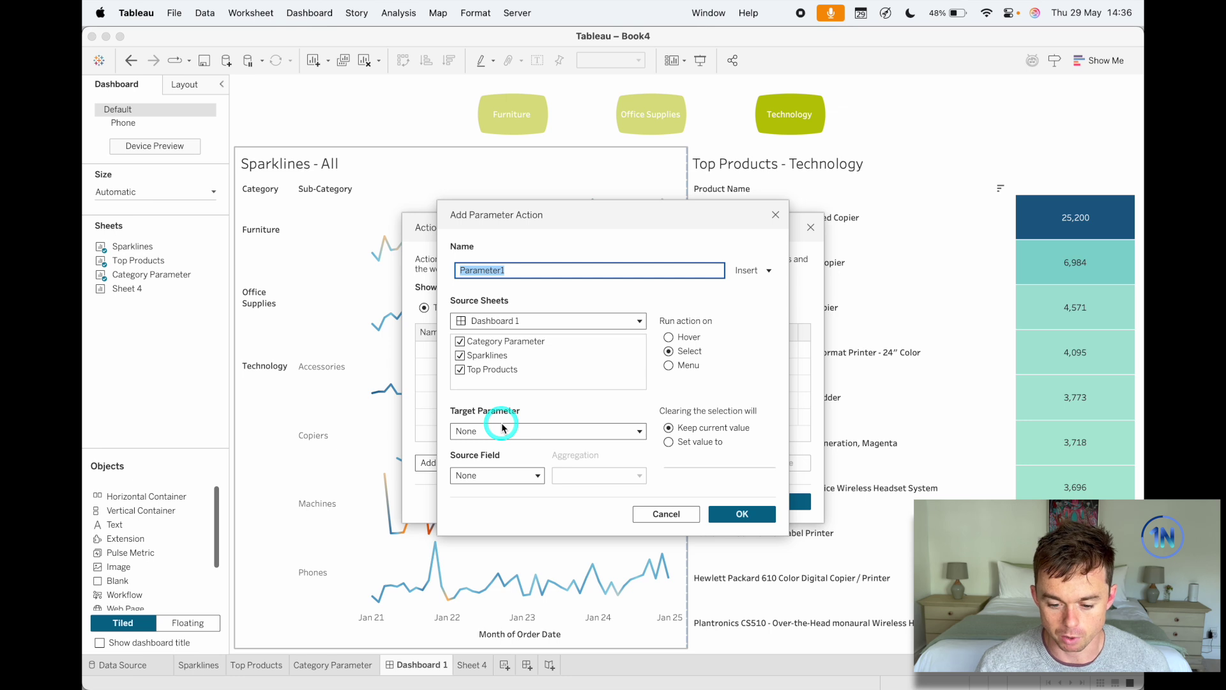
text(Update T)
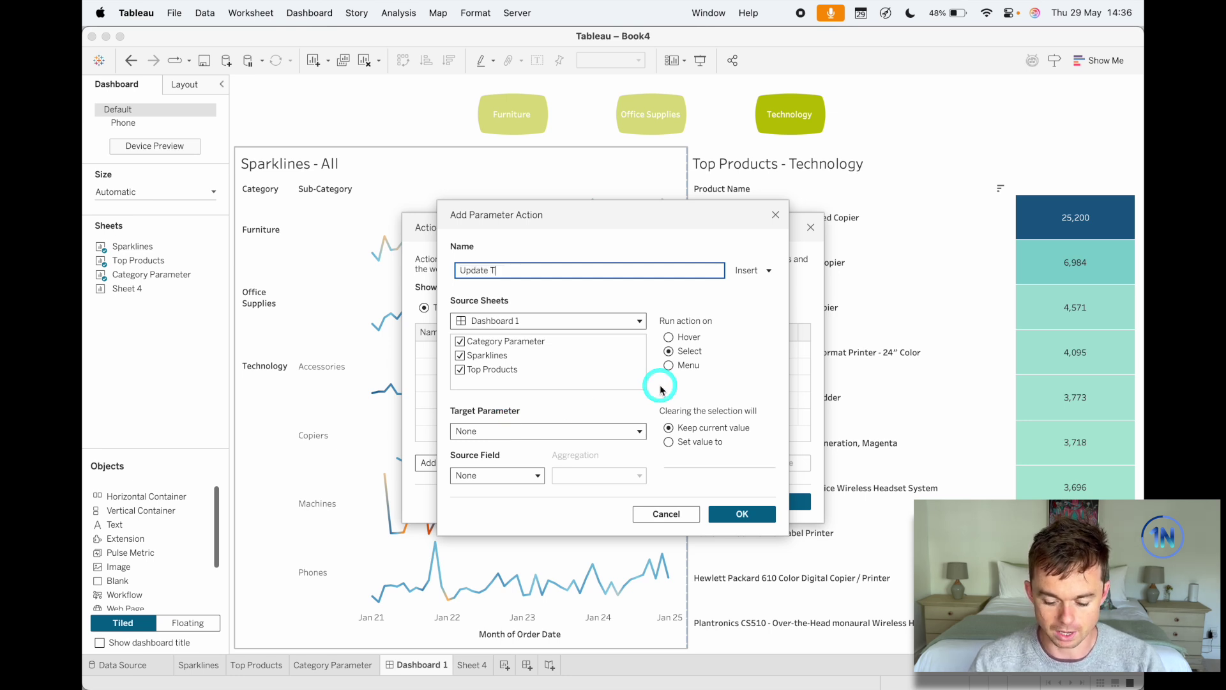
text(echnology)
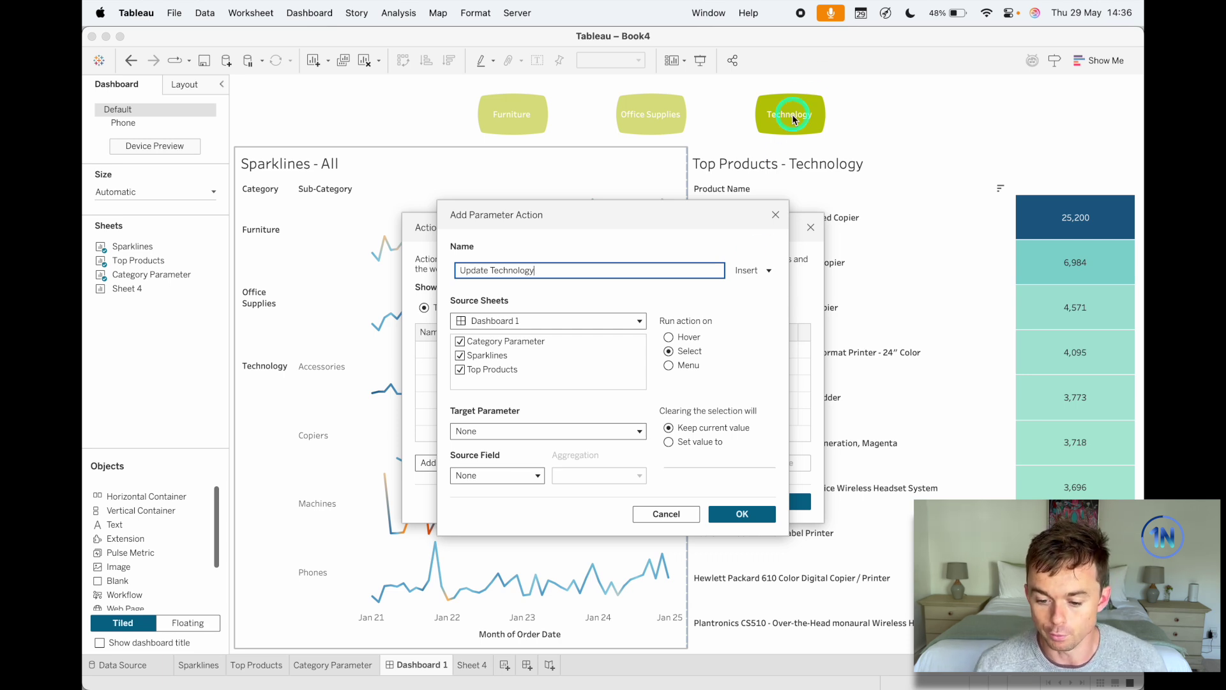
click(460, 355)
click(461, 370)
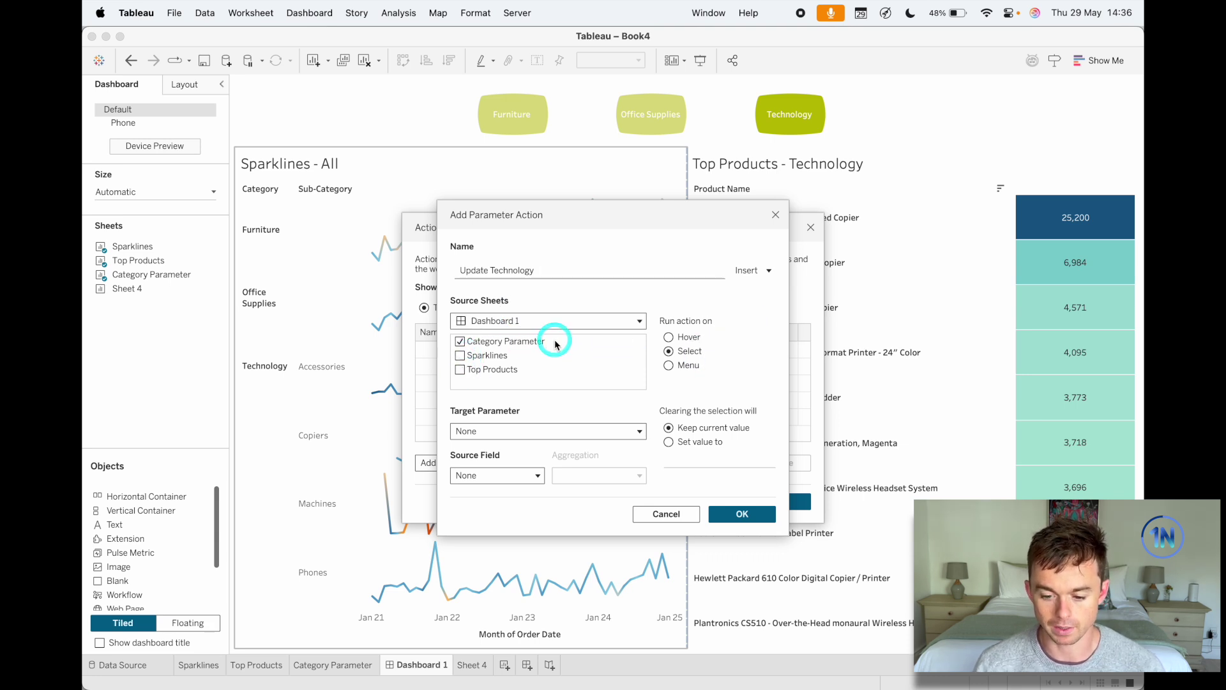
click(596, 433)
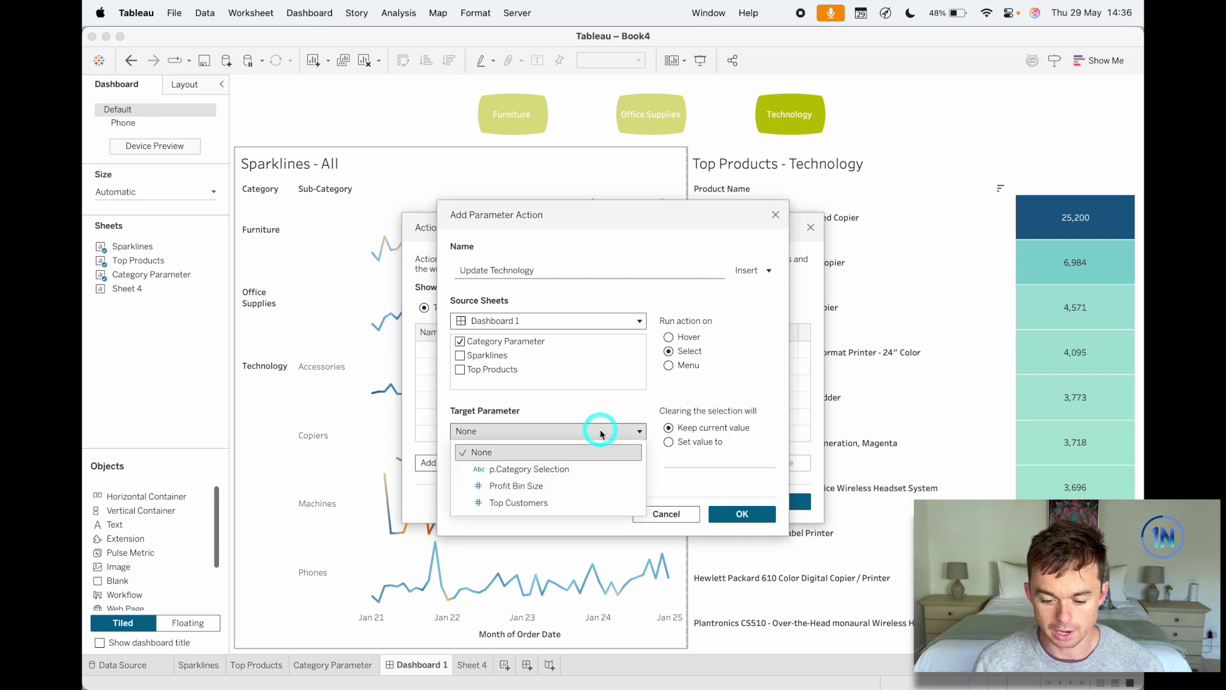
click(579, 467)
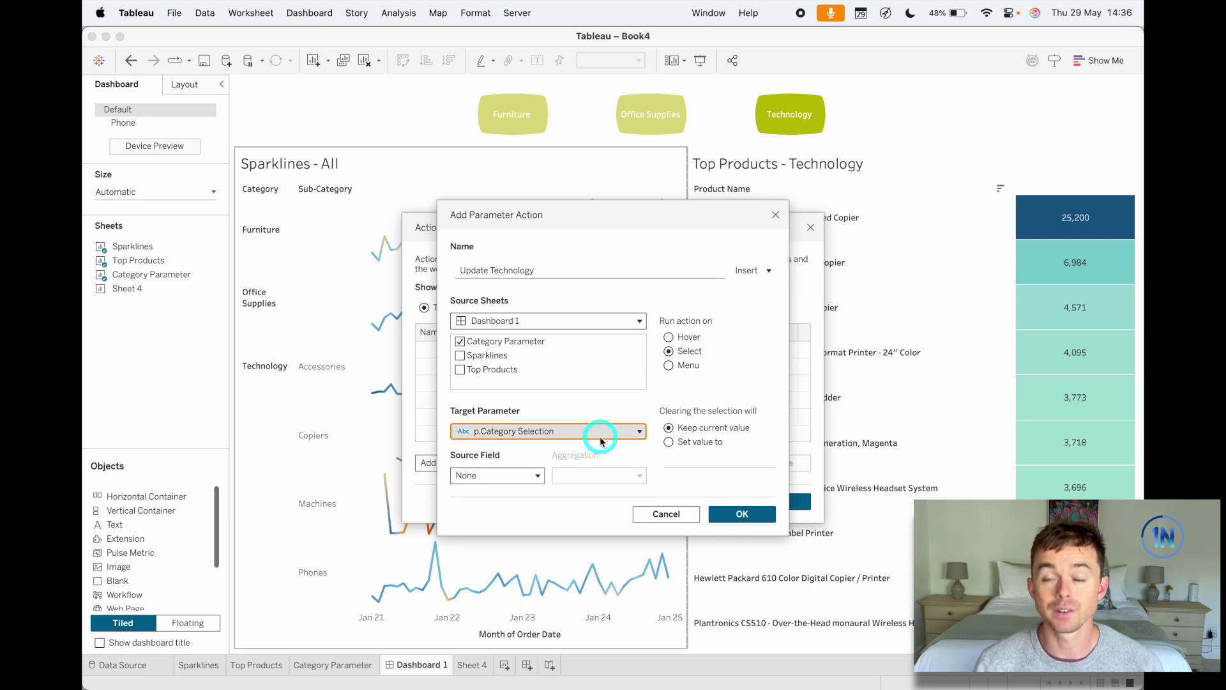
click(538, 474)
click(552, 454)
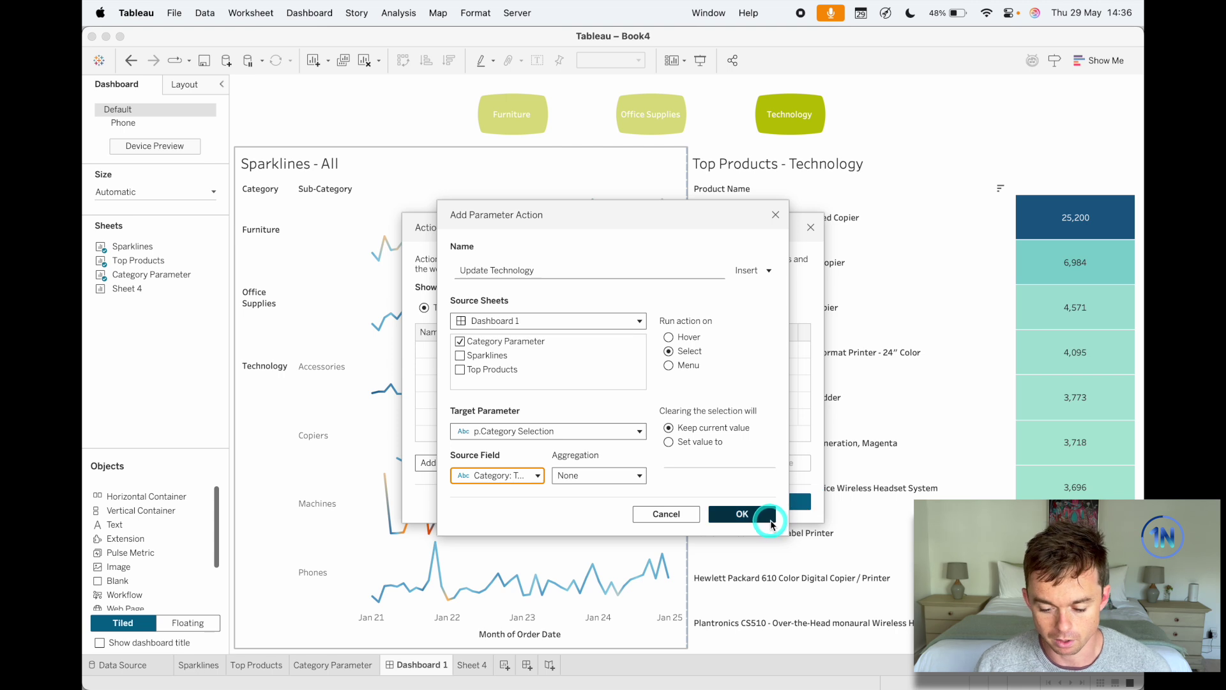
click(742, 514)
- Add 'Update Office Supplies' parameter action from Category Parameter, setting p.Category Selection from Office Supplies
click(473, 464)
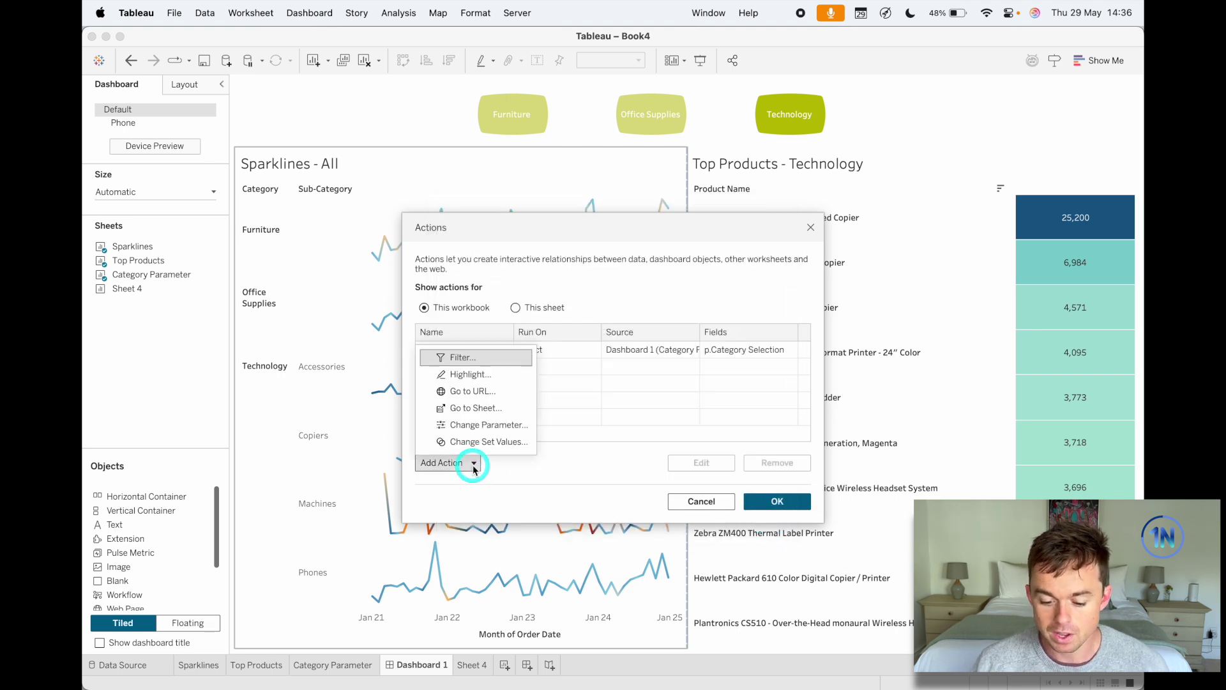
click(516, 426)
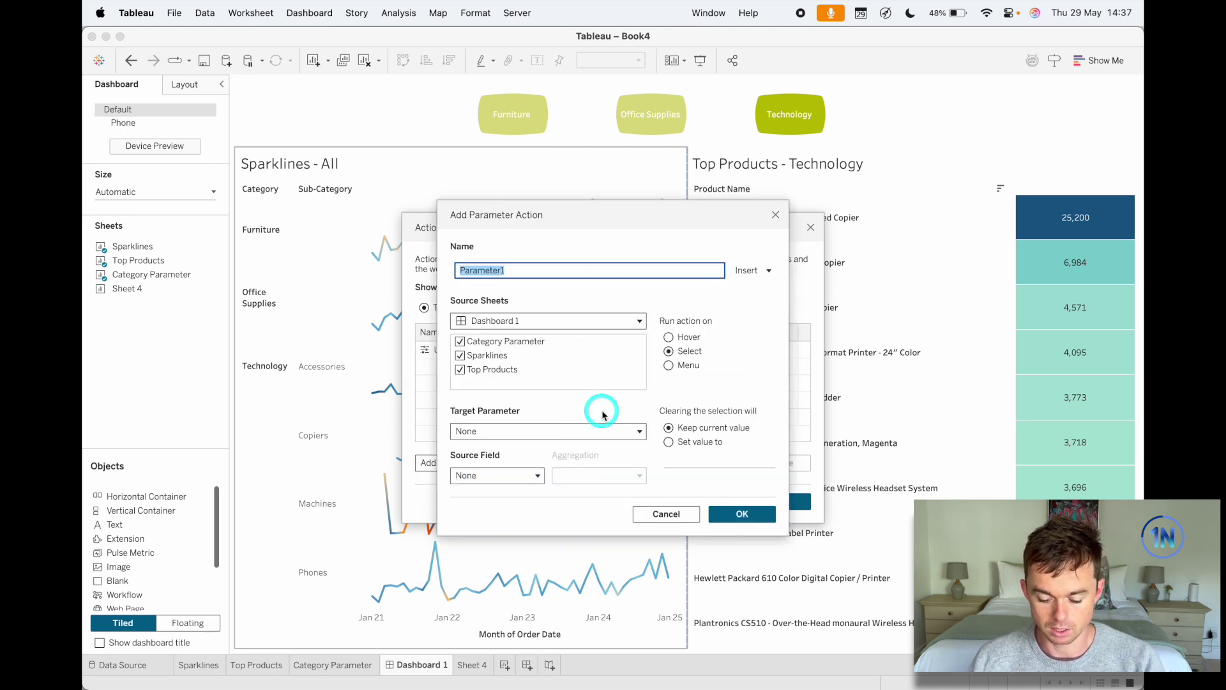
text(Update O)
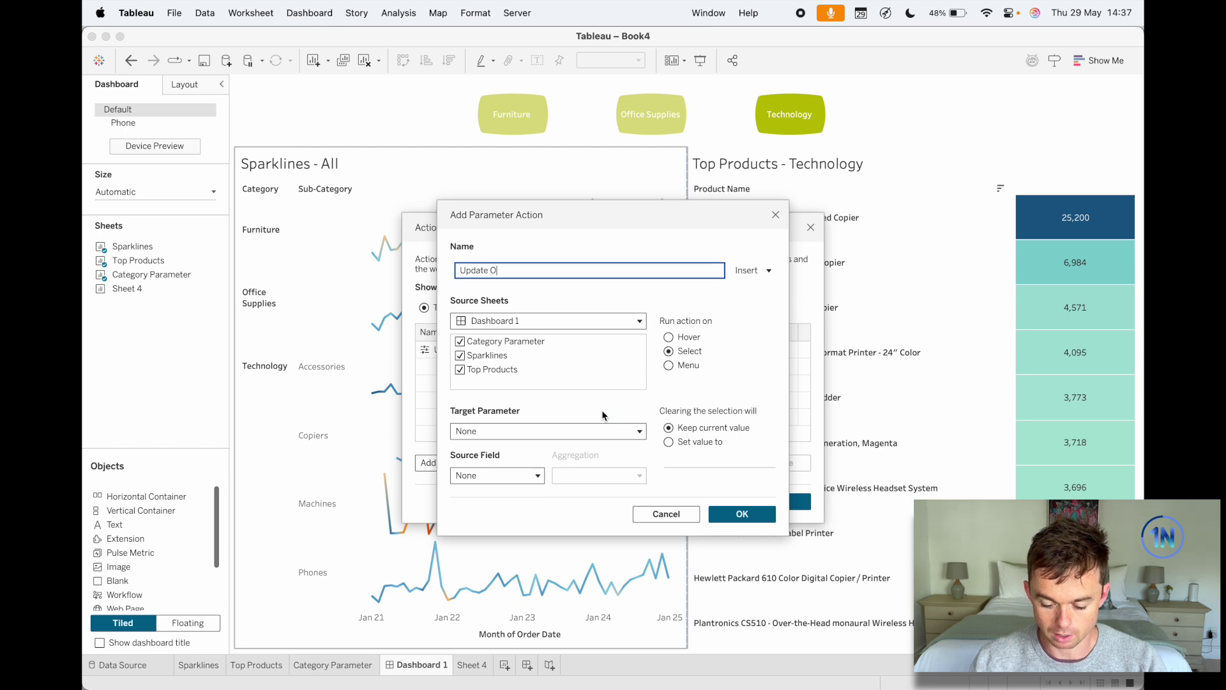
text(ffice Supplies)
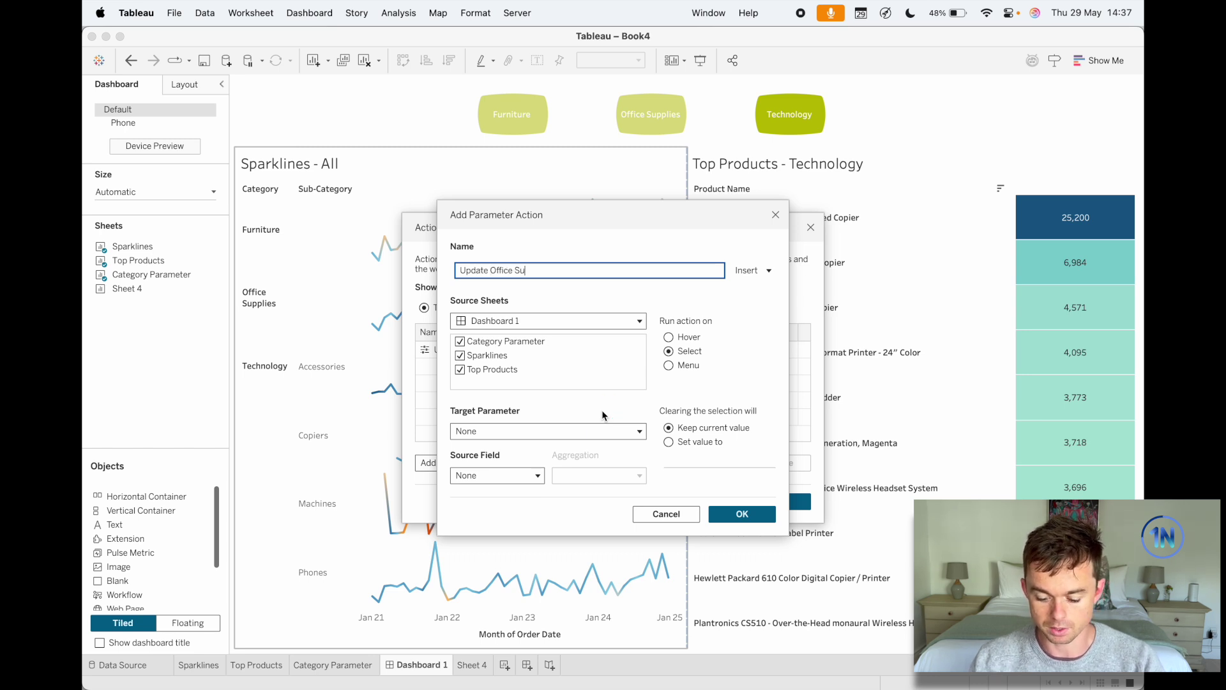
click(692, 342)
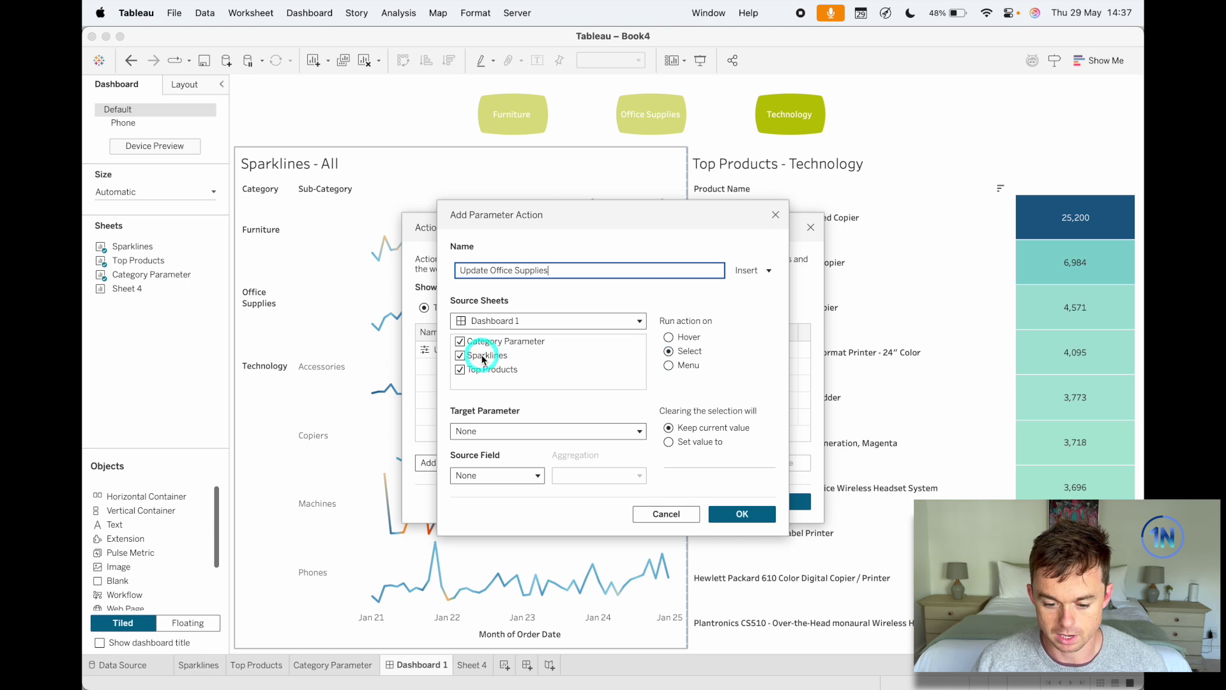
click(460, 355)
click(461, 370)
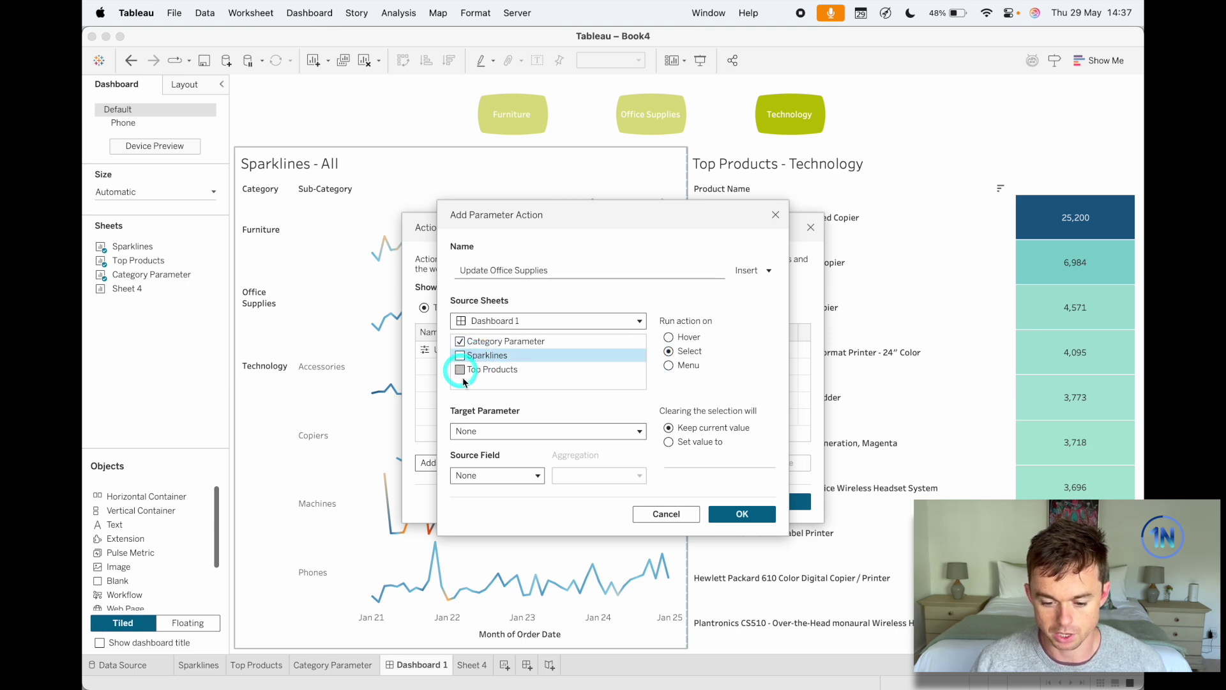
click(487, 431)
click(514, 469)
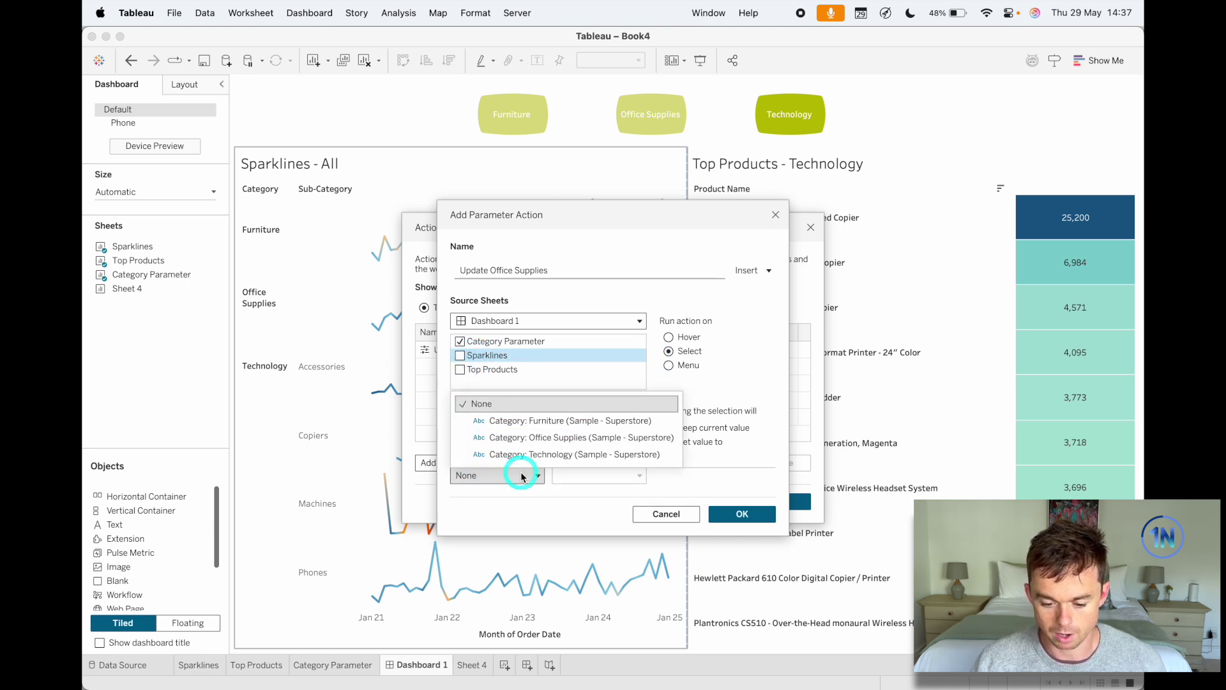
click(561, 431)
click(769, 511)
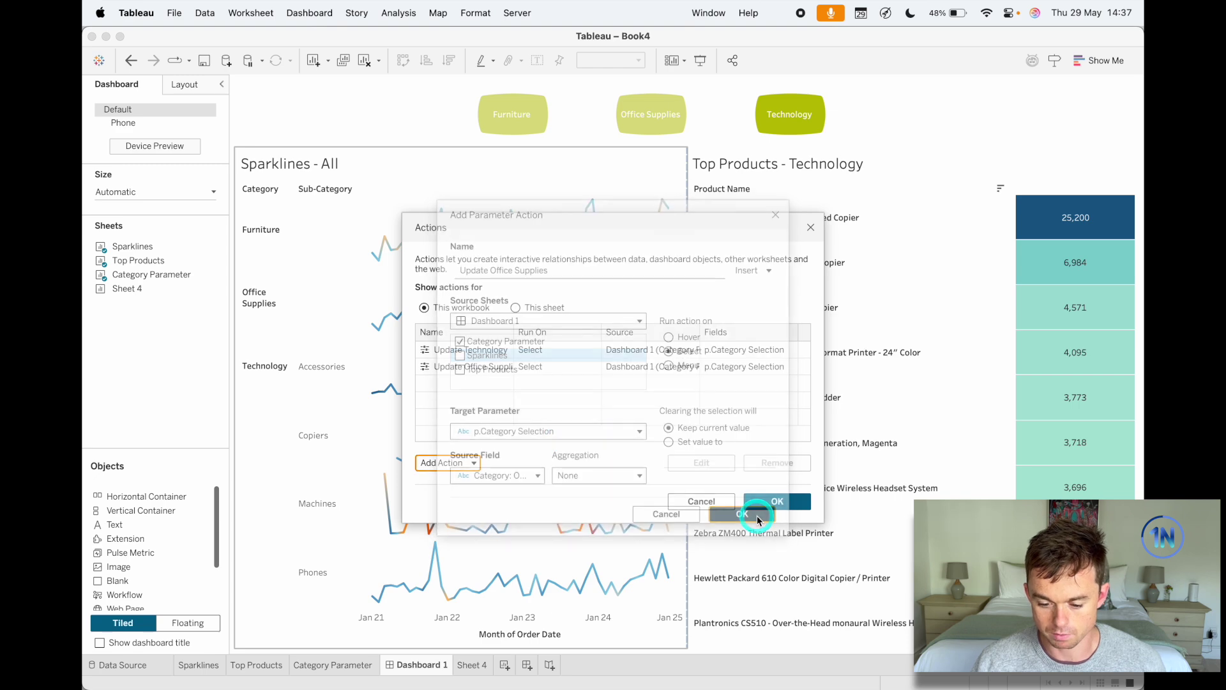
- Add 'Update Furniture' parameter action from Category Parameter, setting p.Category Selection from the Furniture category
click(456, 463)
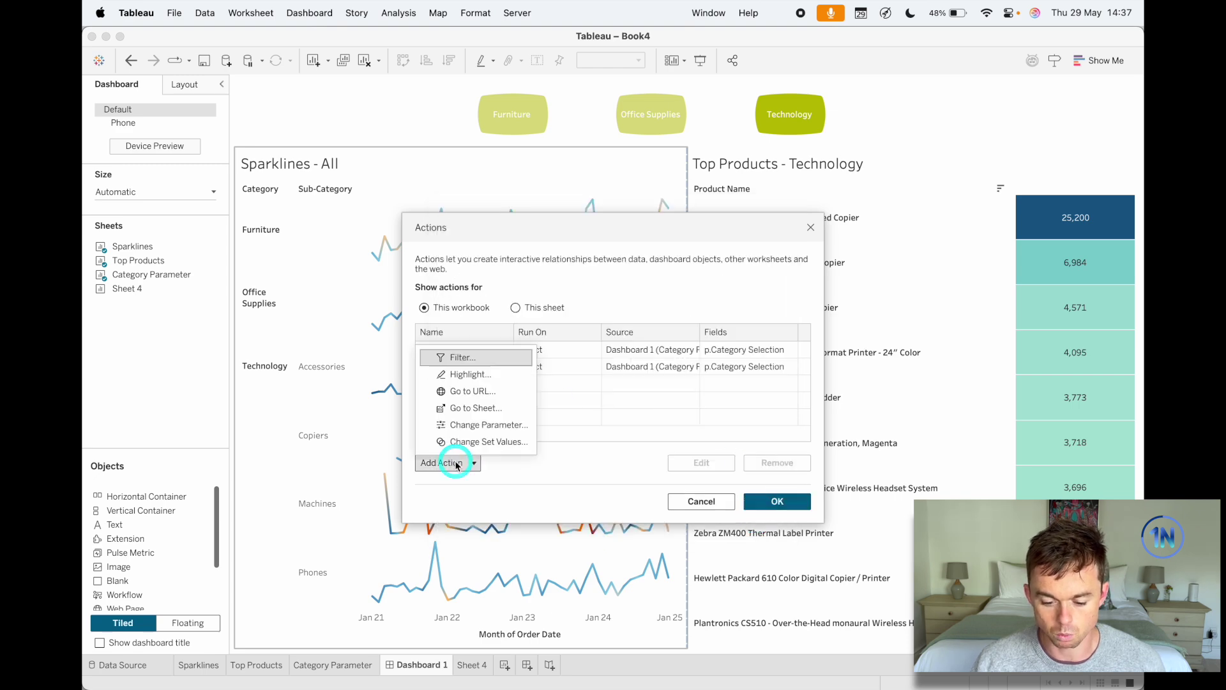
click(517, 425)
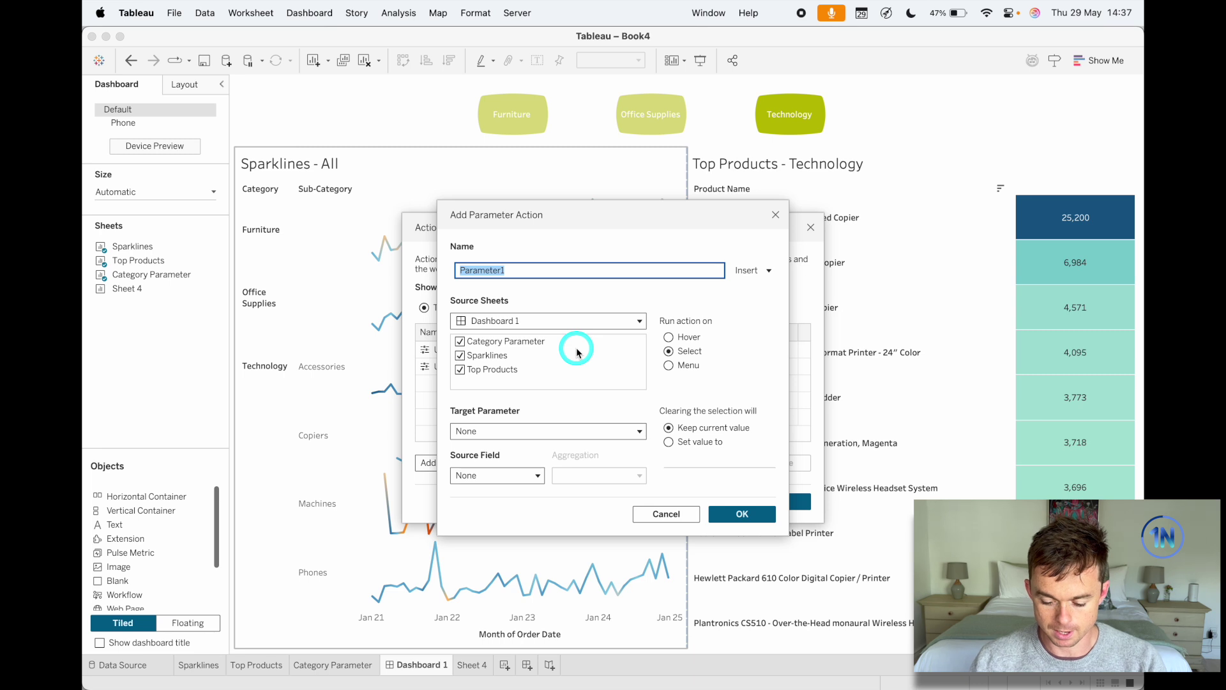
text(Update Furniture)
click(460, 355)
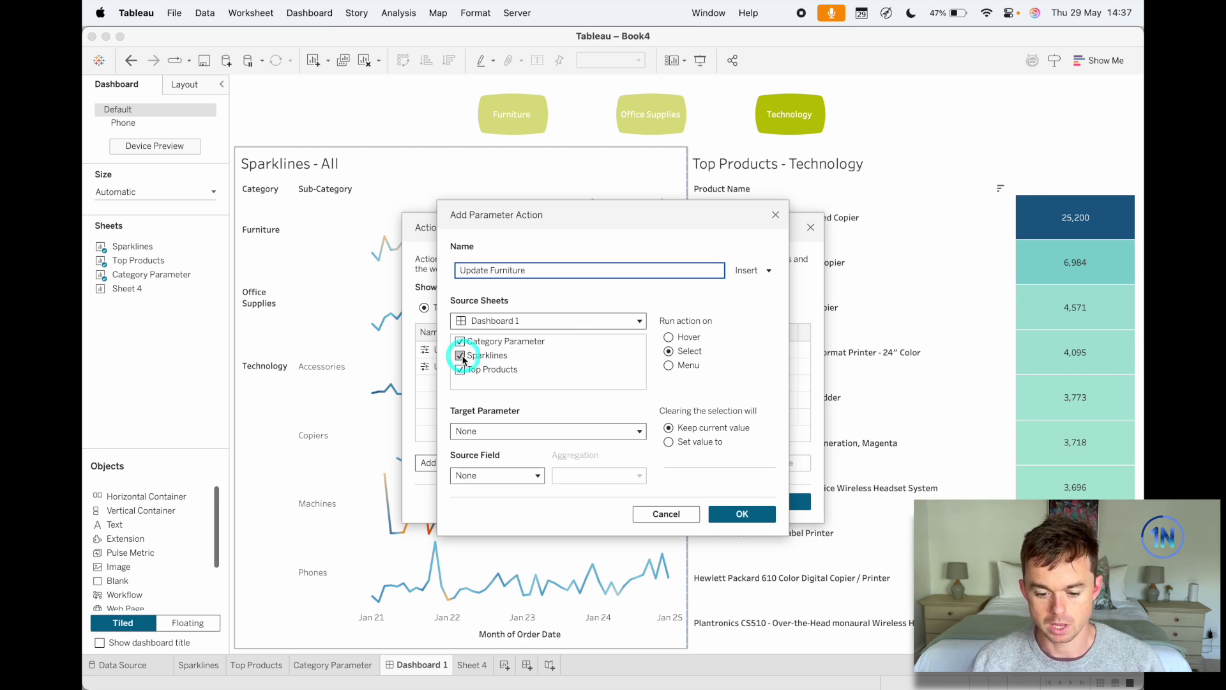
click(461, 370)
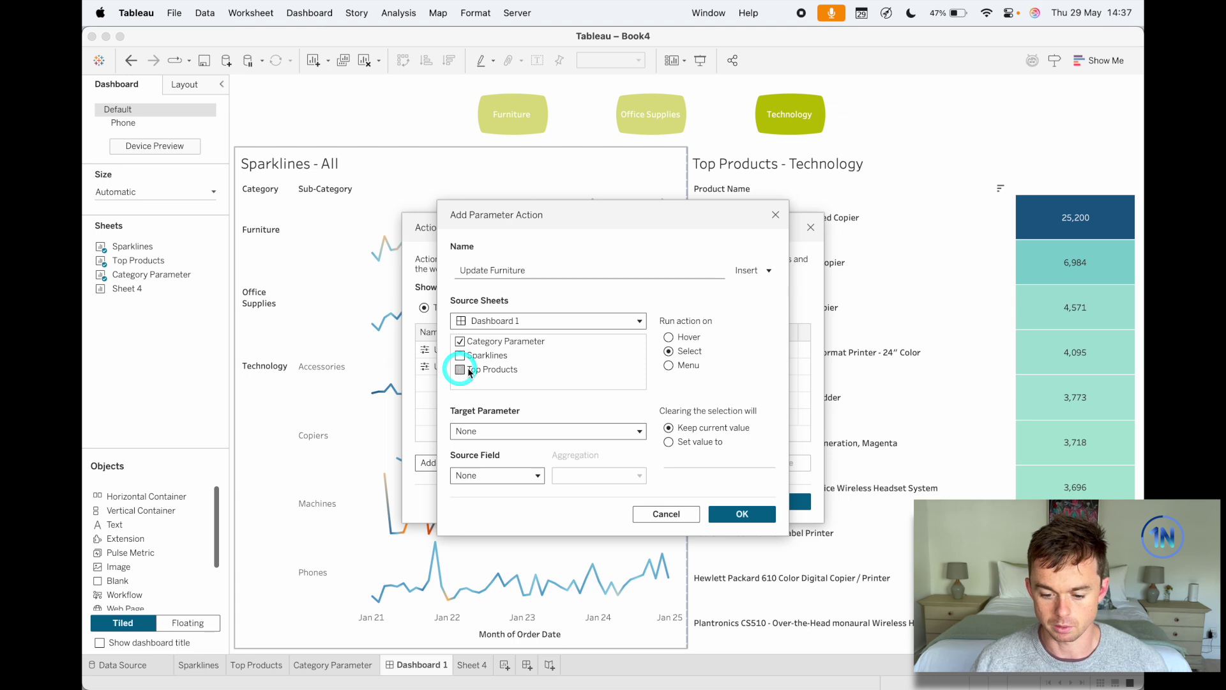
click(583, 430)
click(571, 468)
click(520, 475)
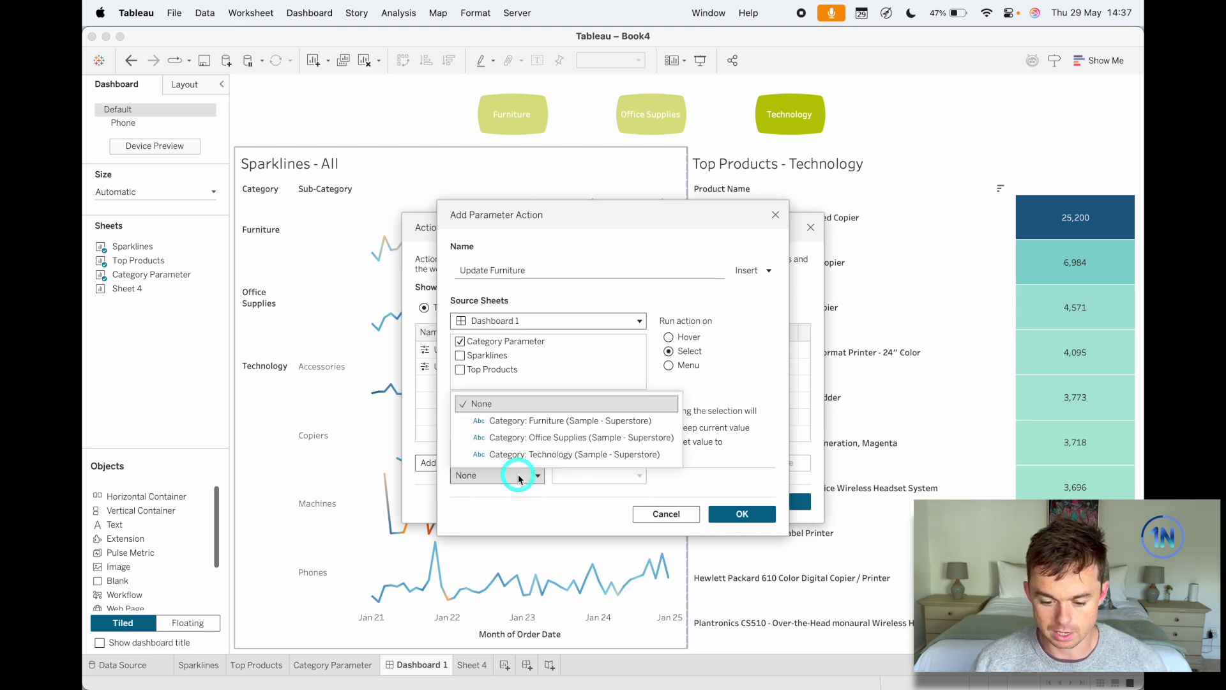
click(588, 453)
click(520, 473)
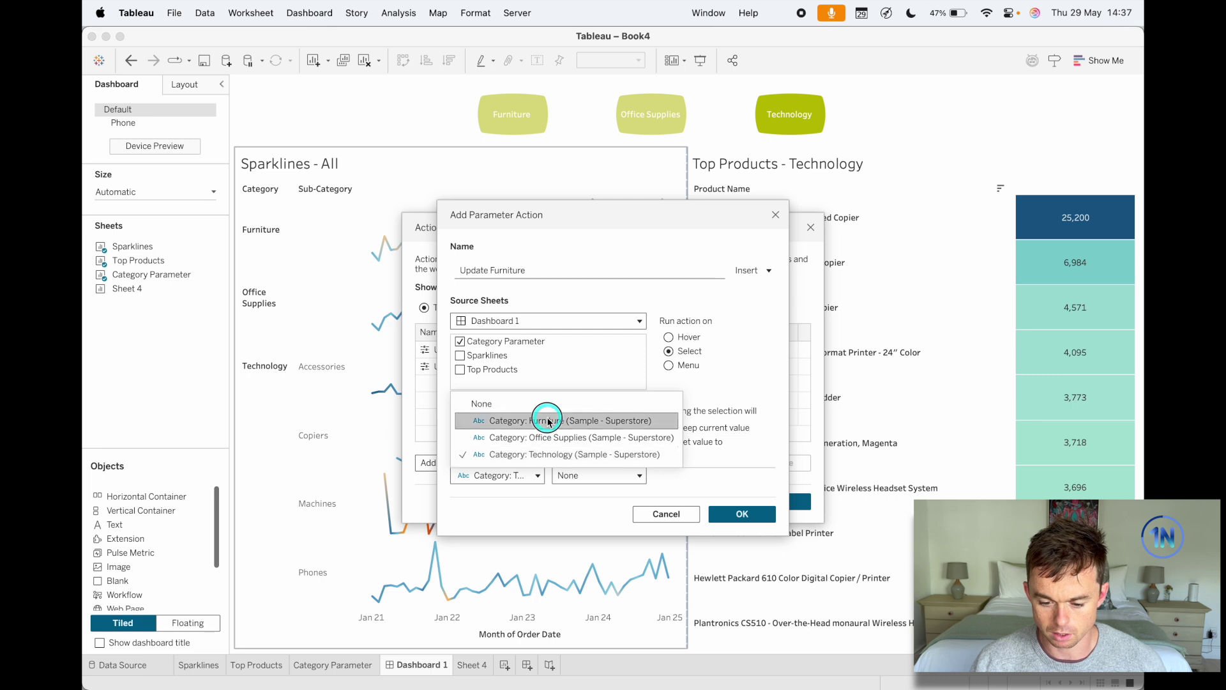
click(548, 420)
click(728, 516)
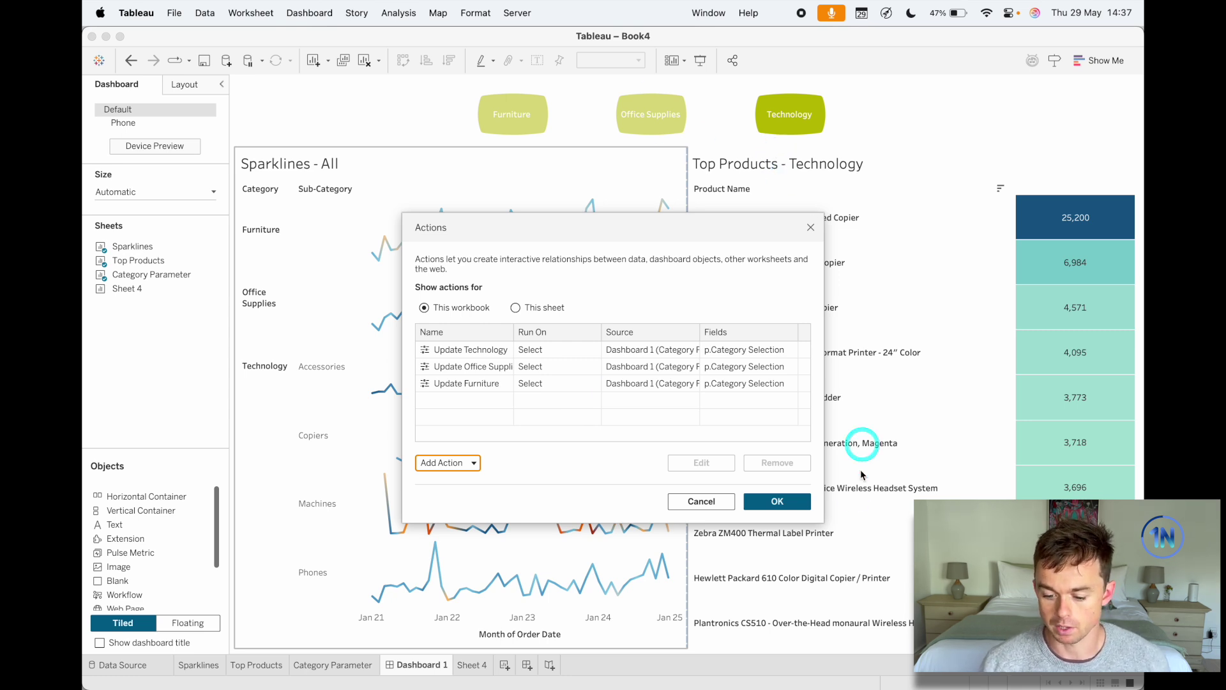
- Close the Actions dialog and test the pills, switching between Office Supplies, Furniture and finally Technology
click(791, 502)
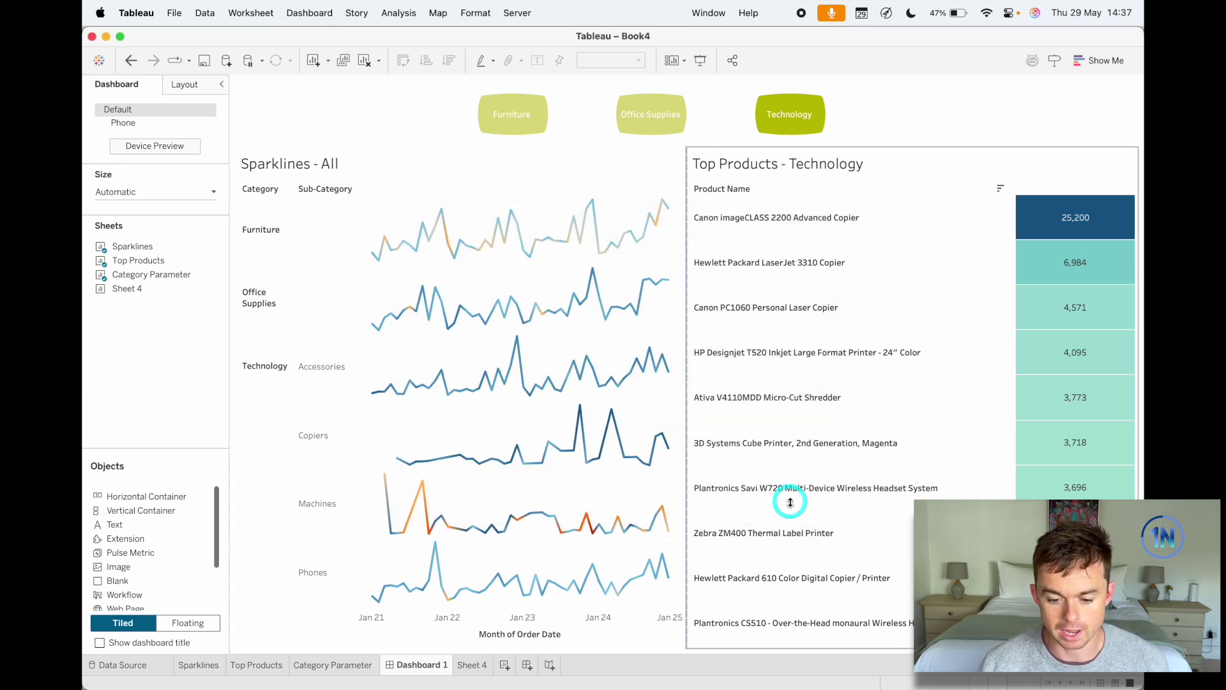
click(658, 121)
click(656, 119)
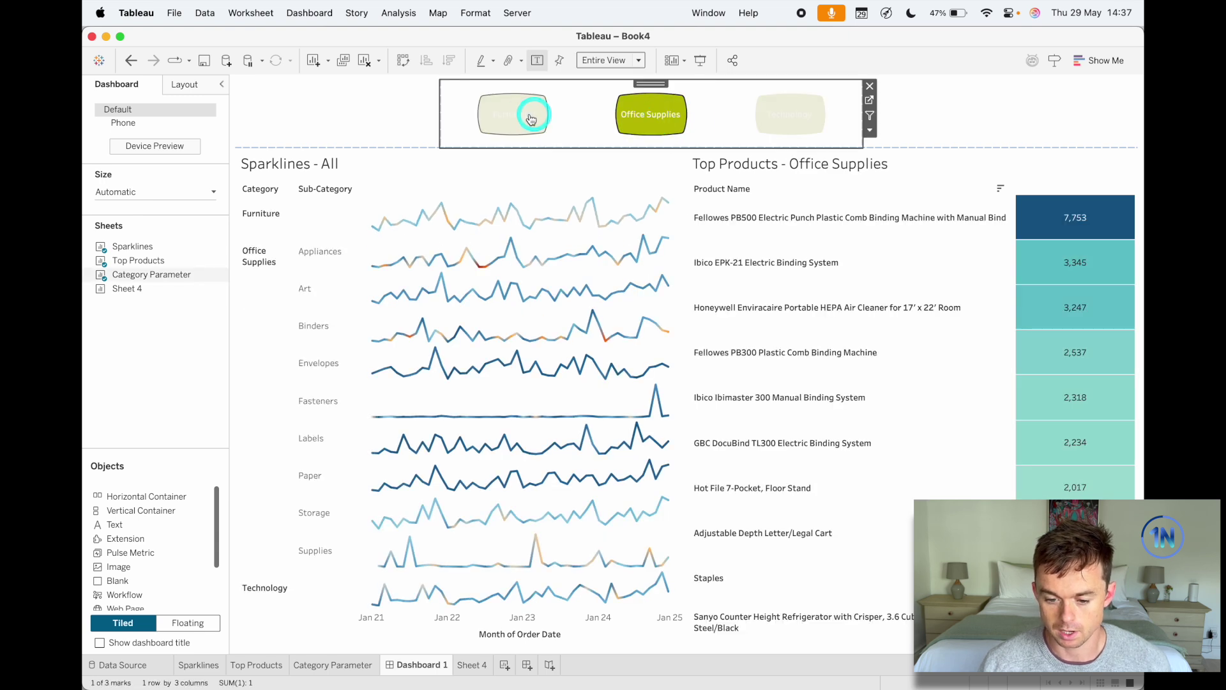
click(508, 114)
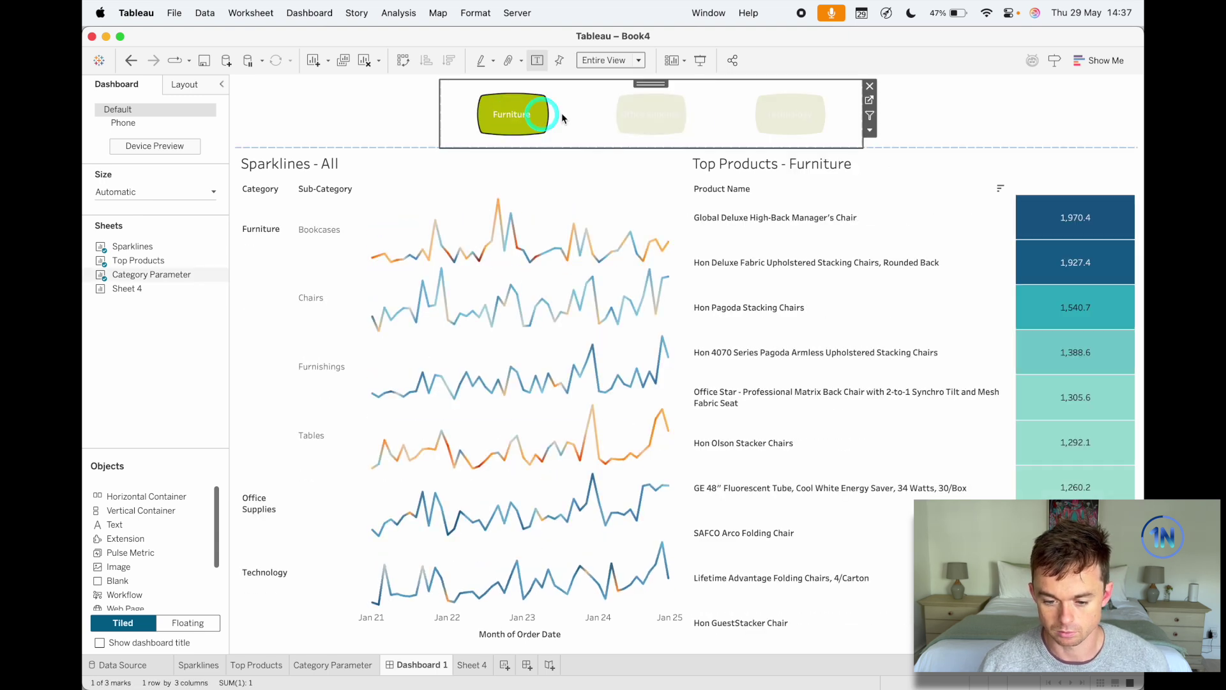
click(712, 130)
click(639, 115)
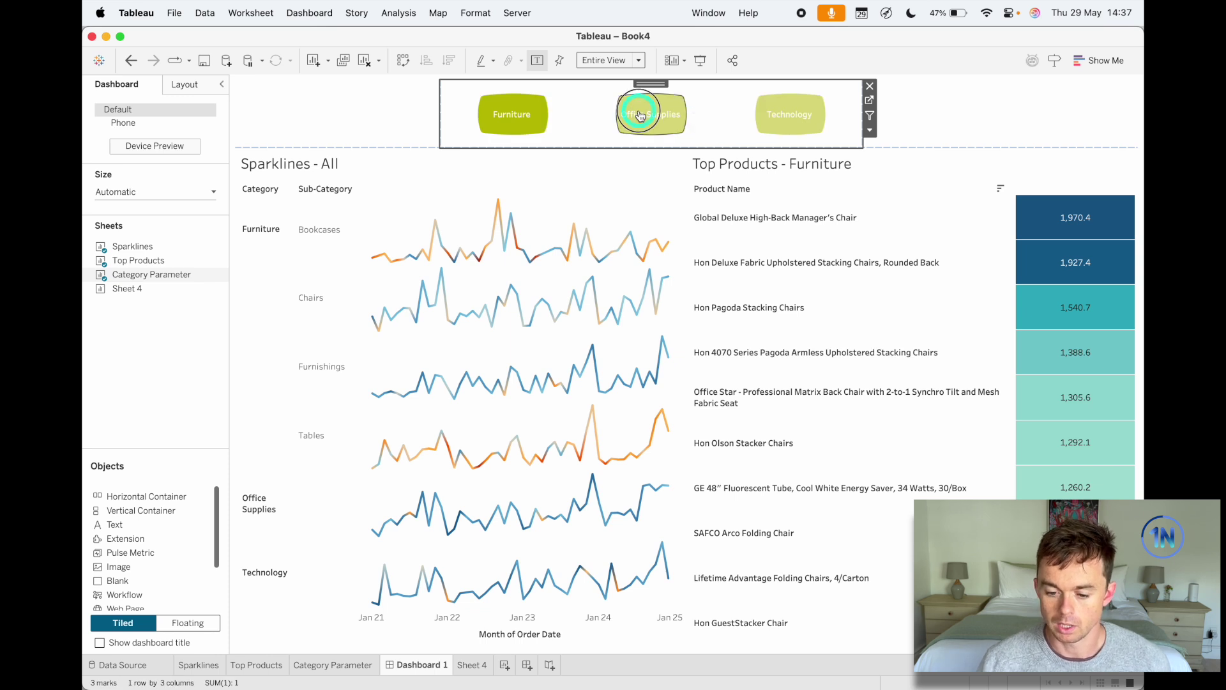
click(739, 120)
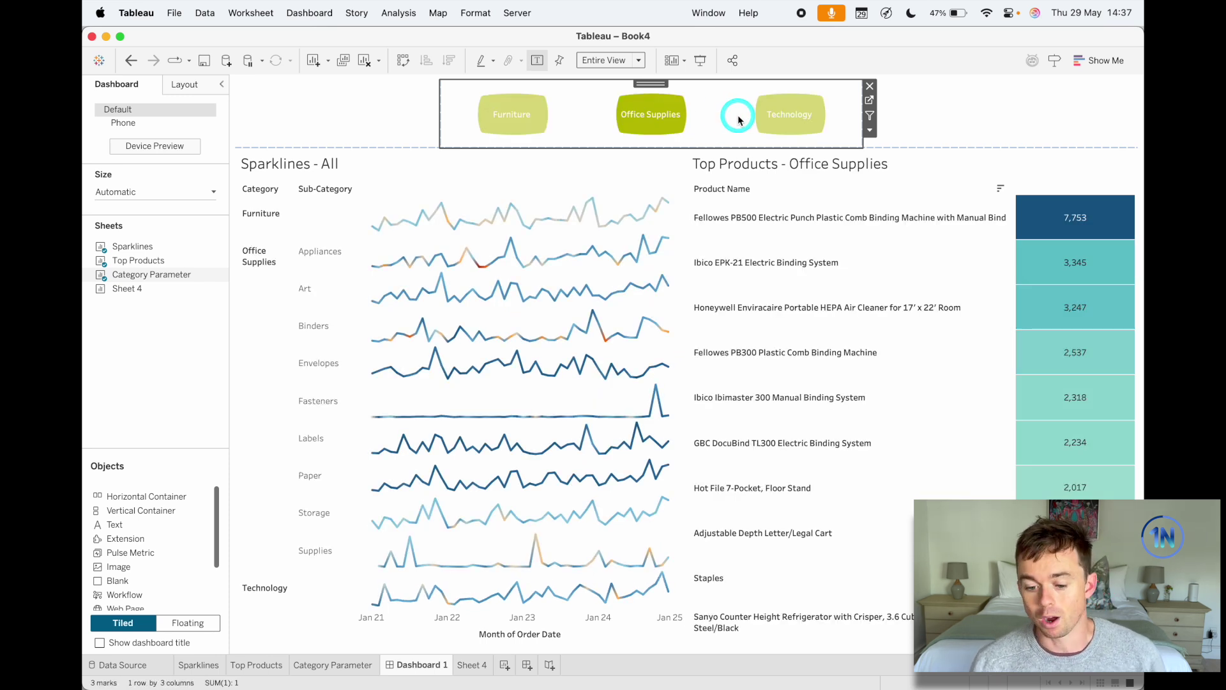
click(740, 123)
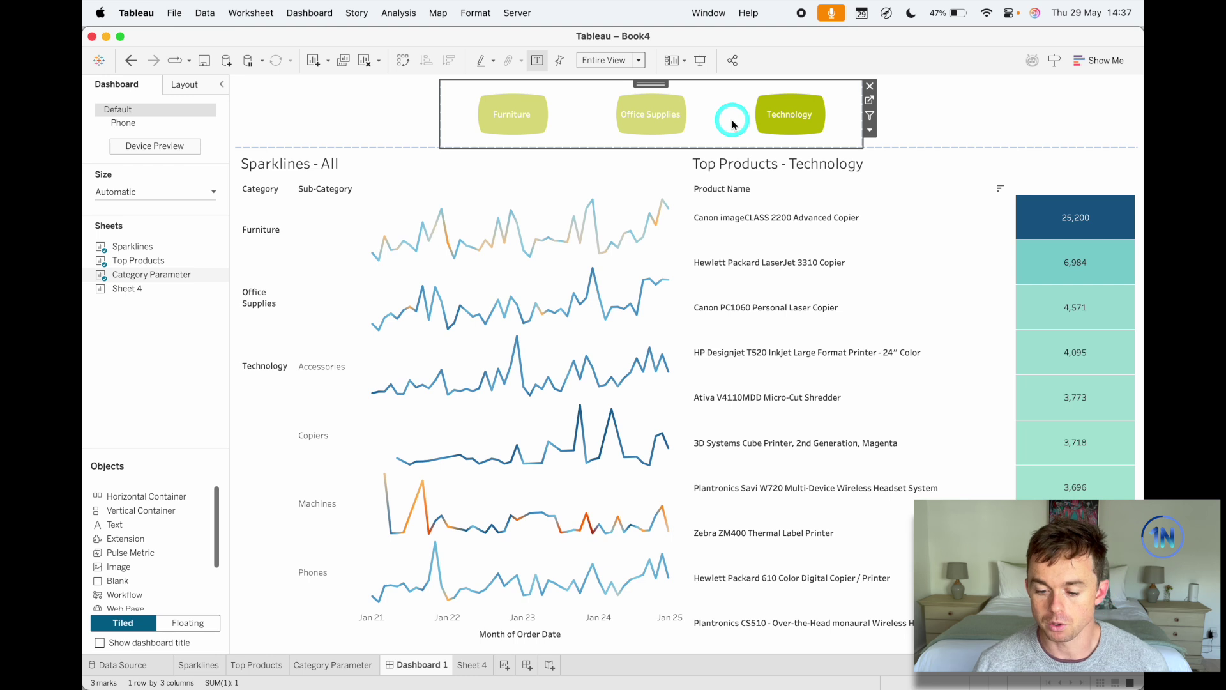